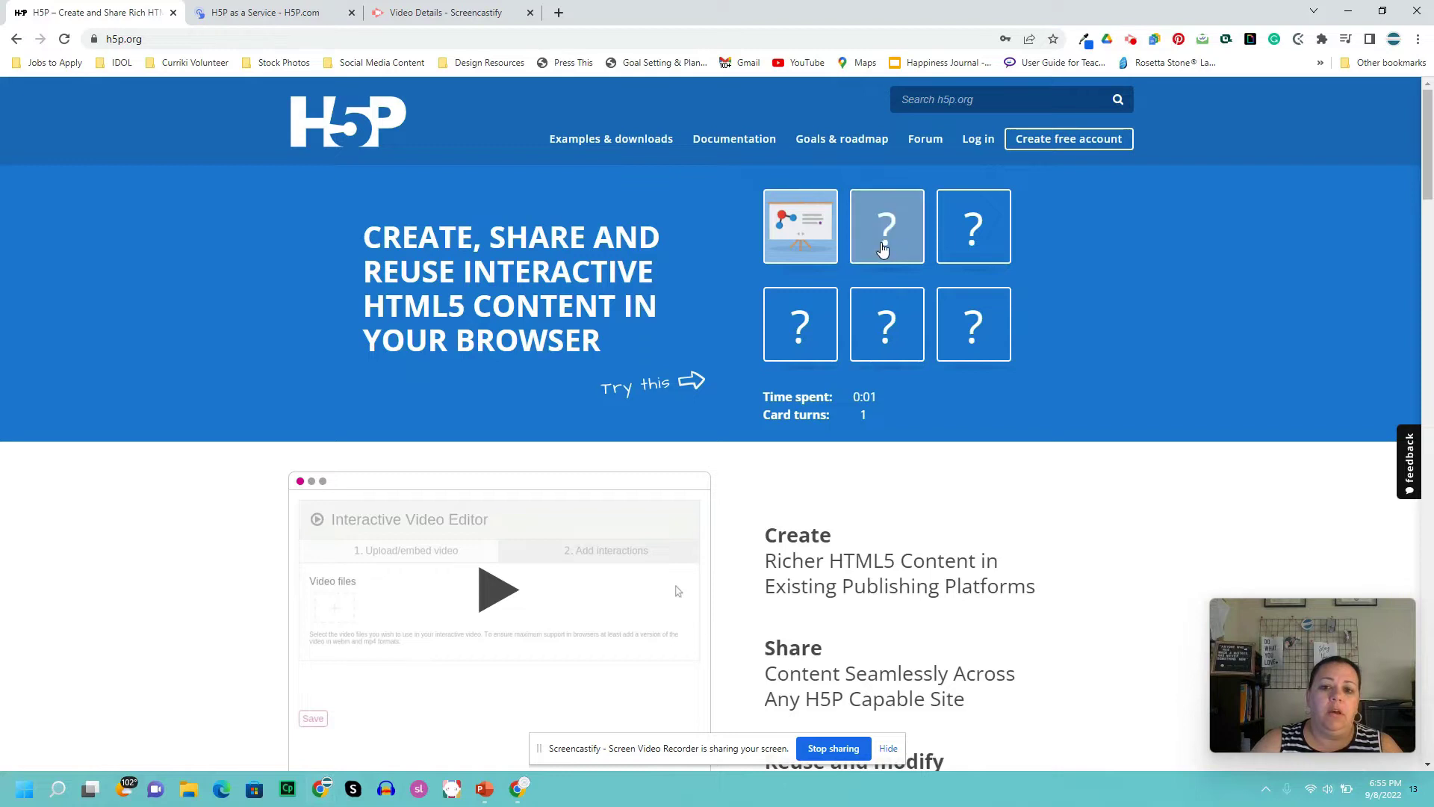
- Flip three more memory cards on the homepage, then go to the Examples & Downloads page
left_click(885, 243)
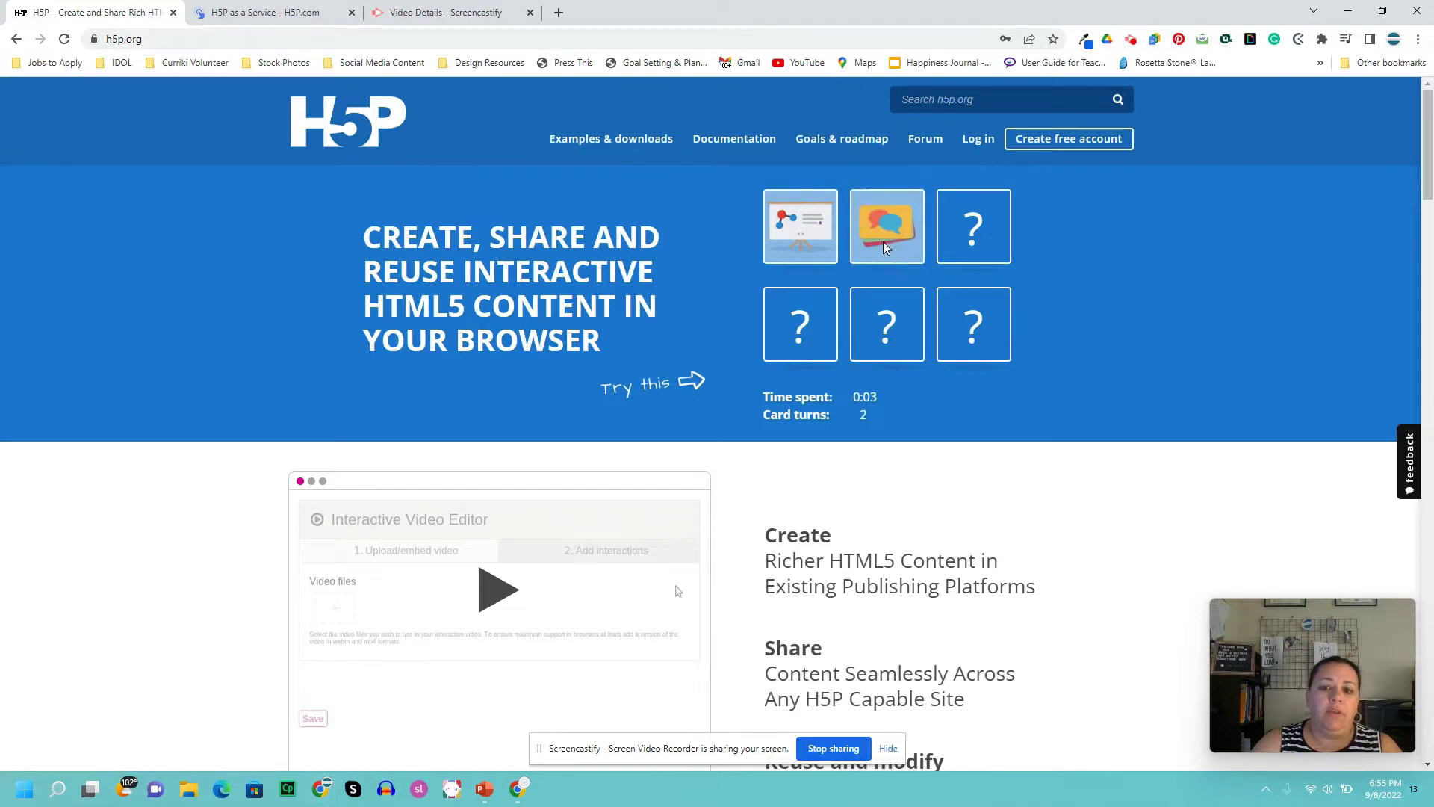
left_click(988, 227)
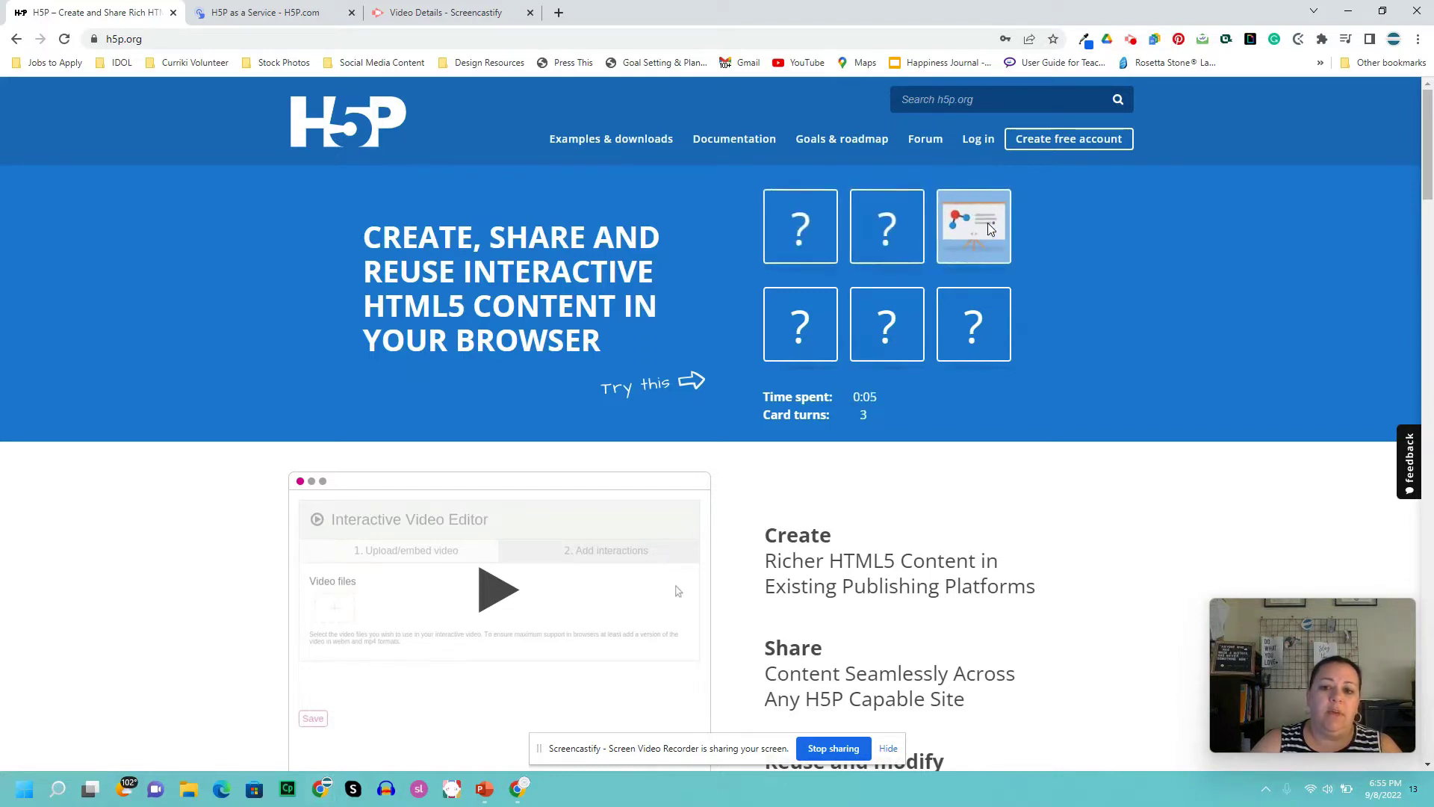
left_click(795, 253)
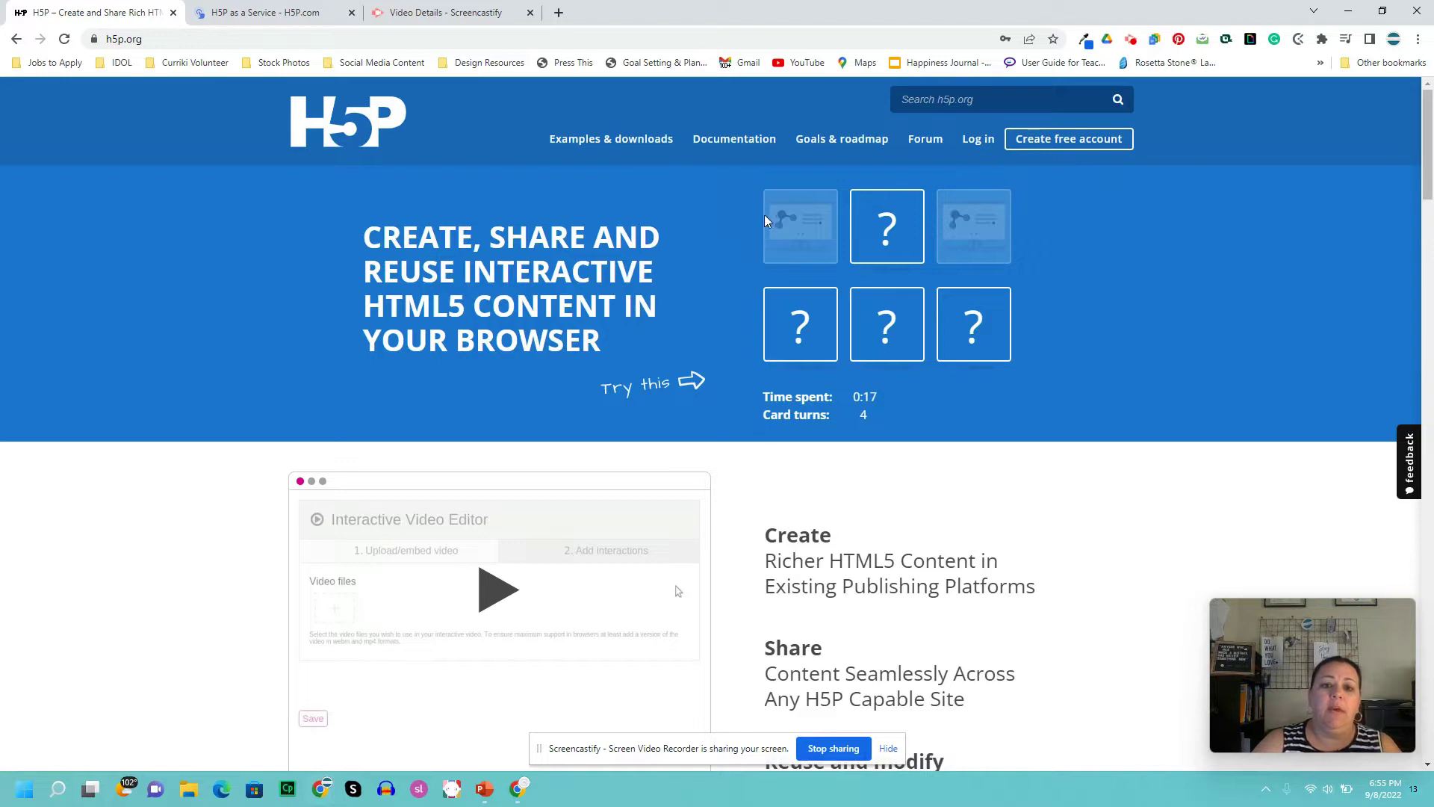
left_click(632, 144)
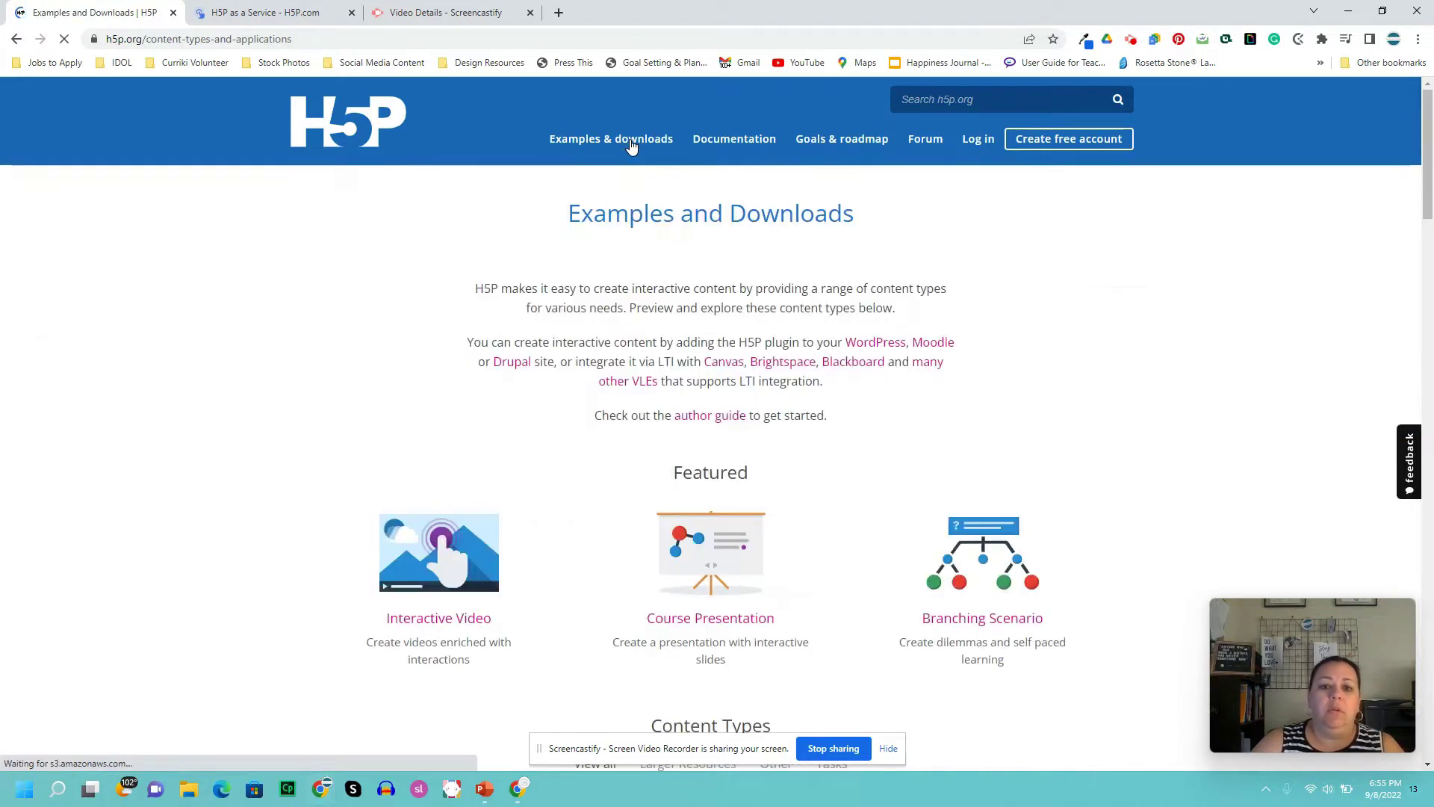
scroll(745, 322, "down", 1)
scroll(745, 323, "down", 5)
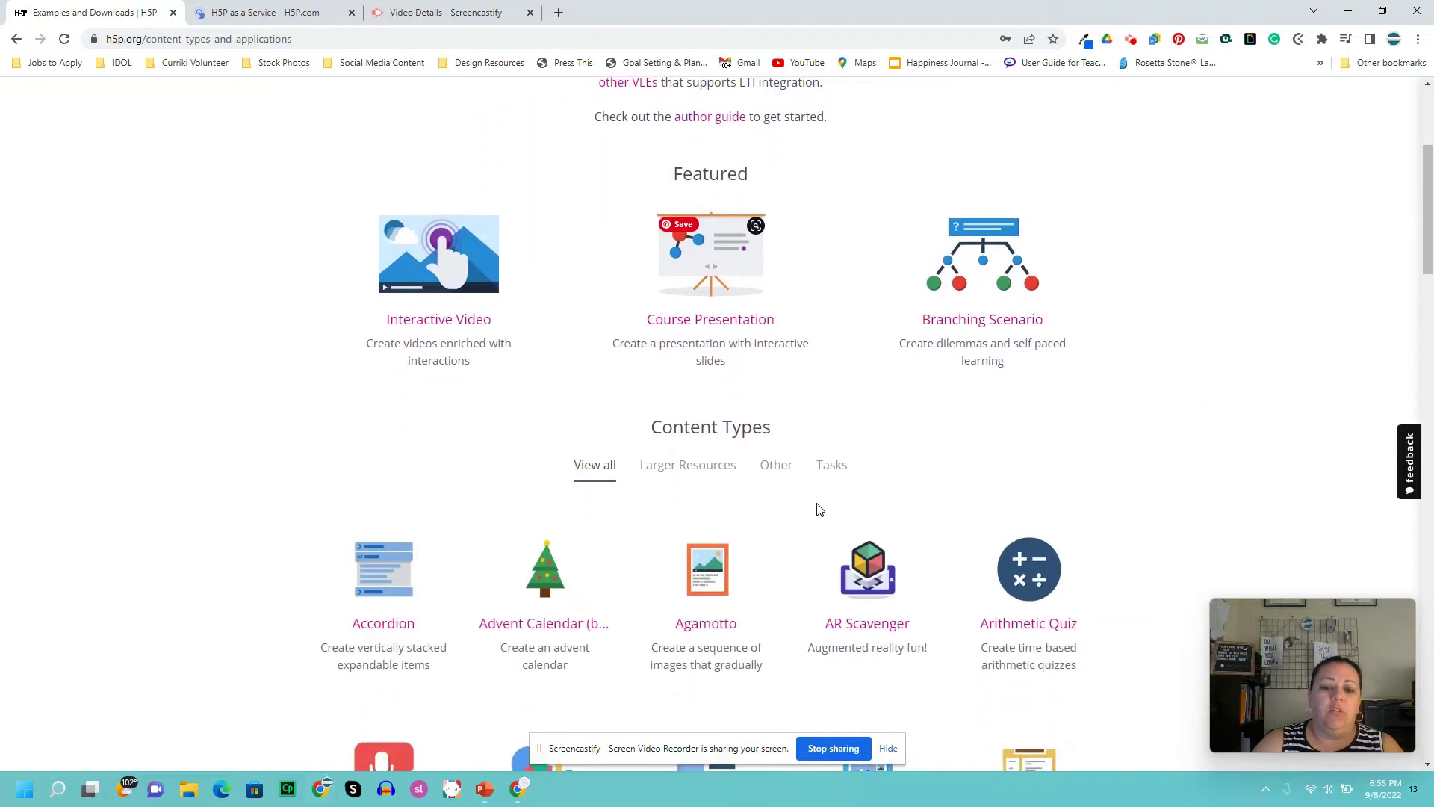
scroll(826, 491, "down", 3)
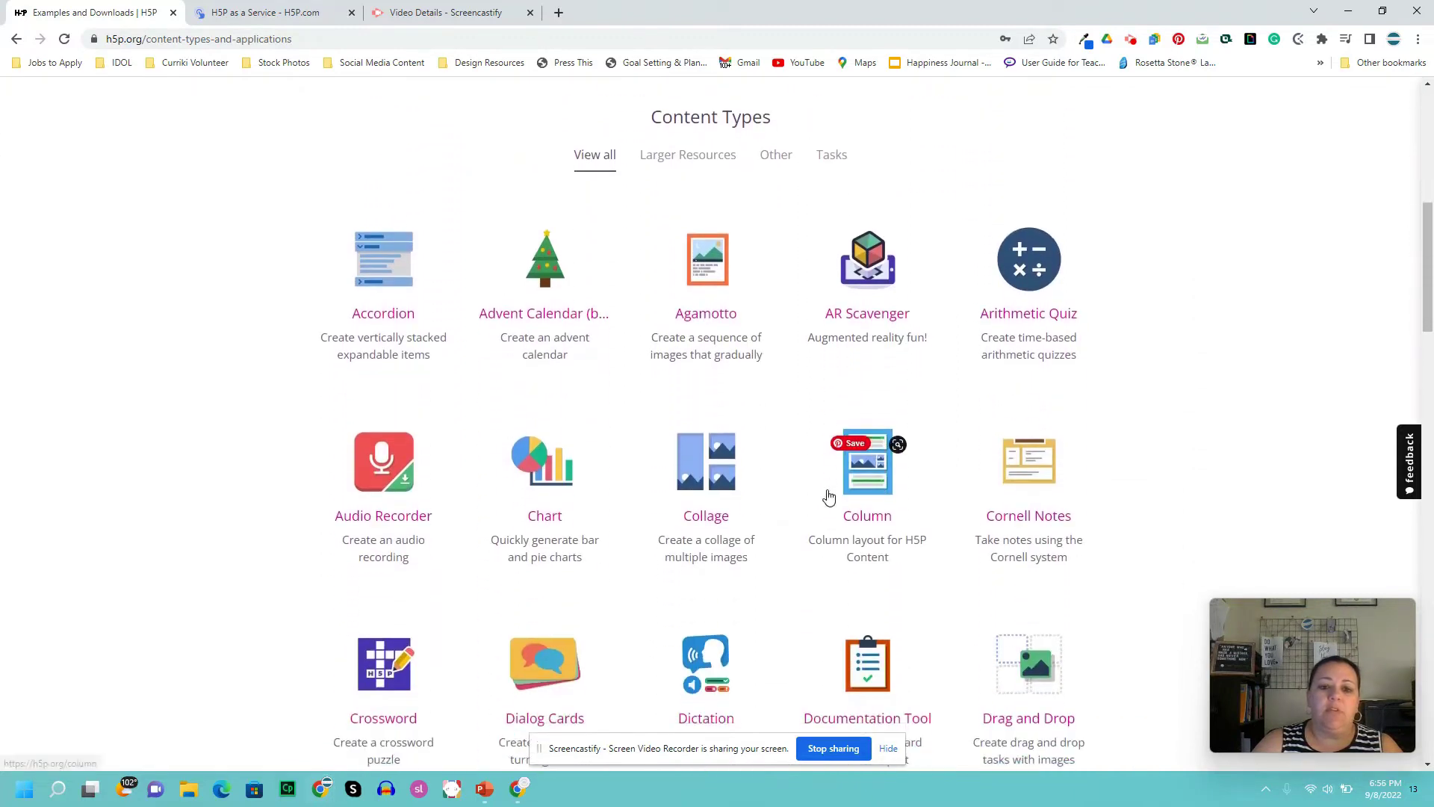
scroll(831, 504, "down", 2)
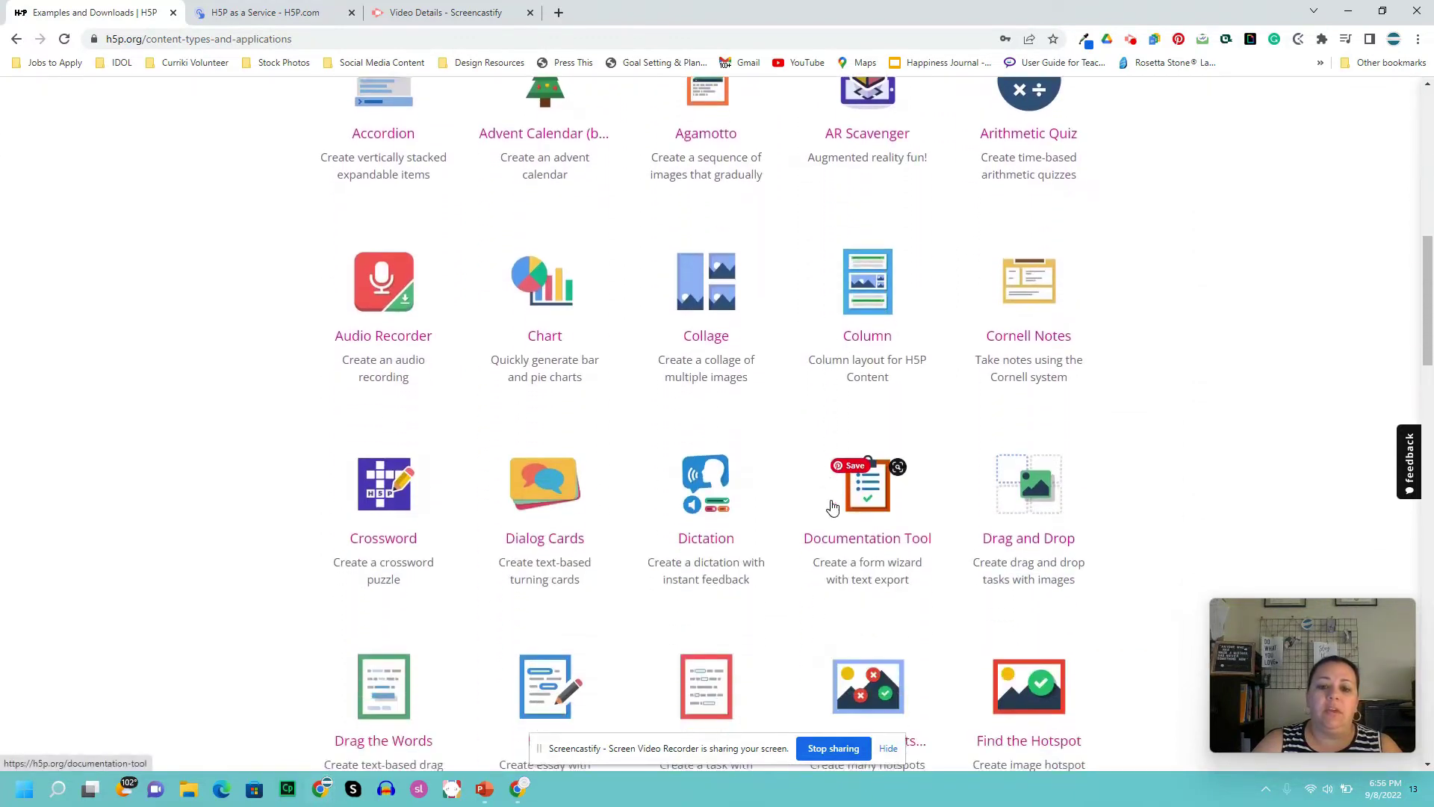
scroll(835, 507, "up", 2)
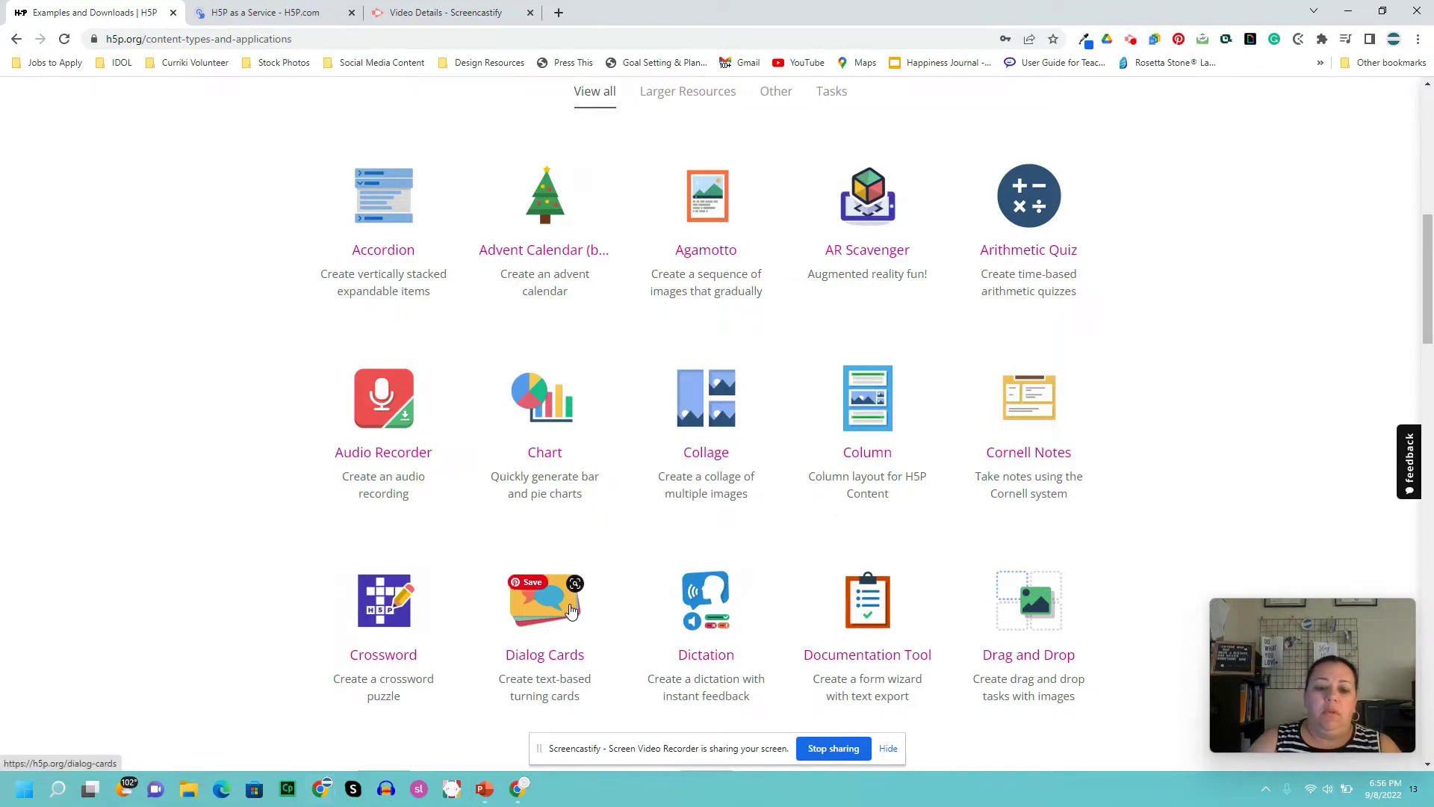
scroll(579, 600, "down", 2)
scroll(640, 581, "down", 1)
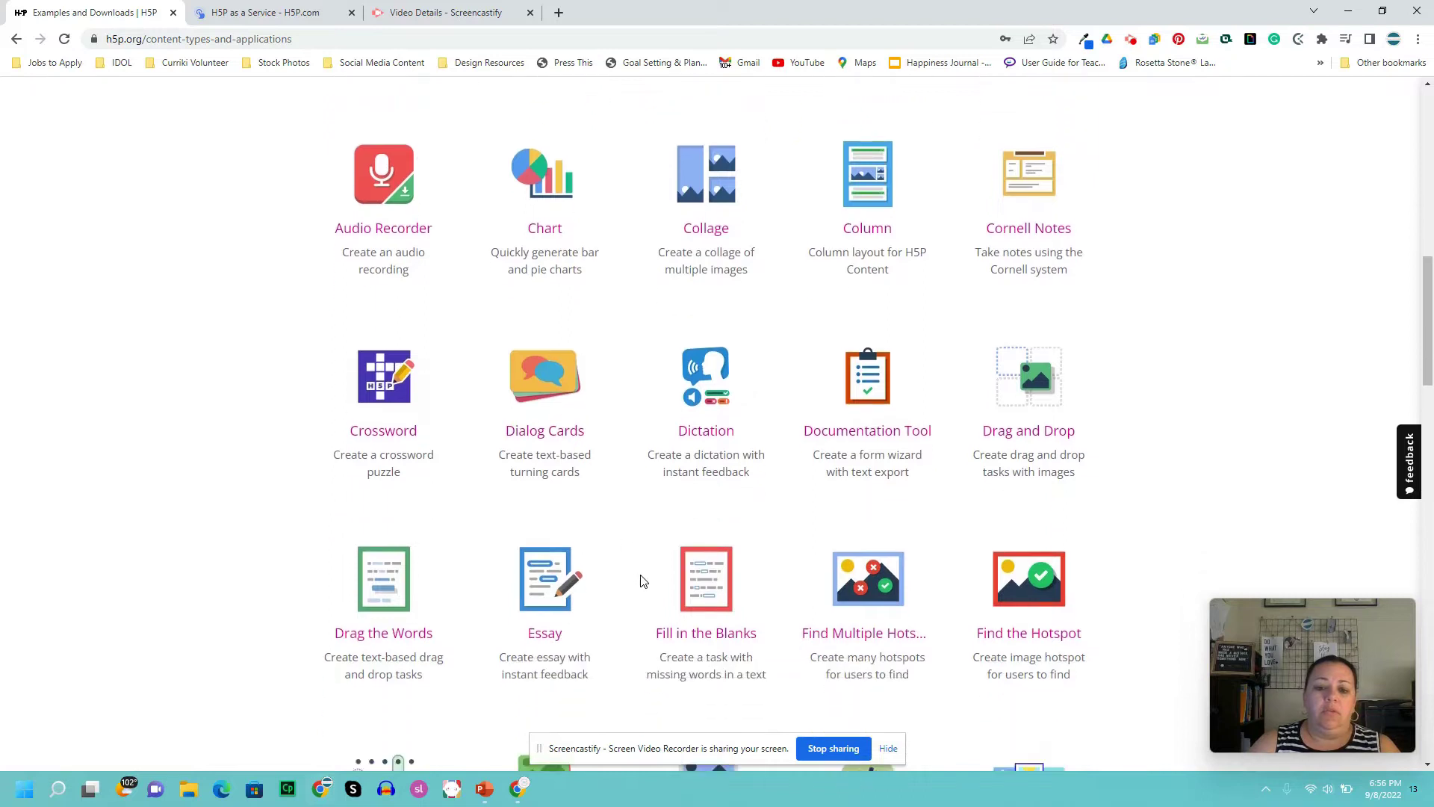
scroll(650, 579, "down", 3)
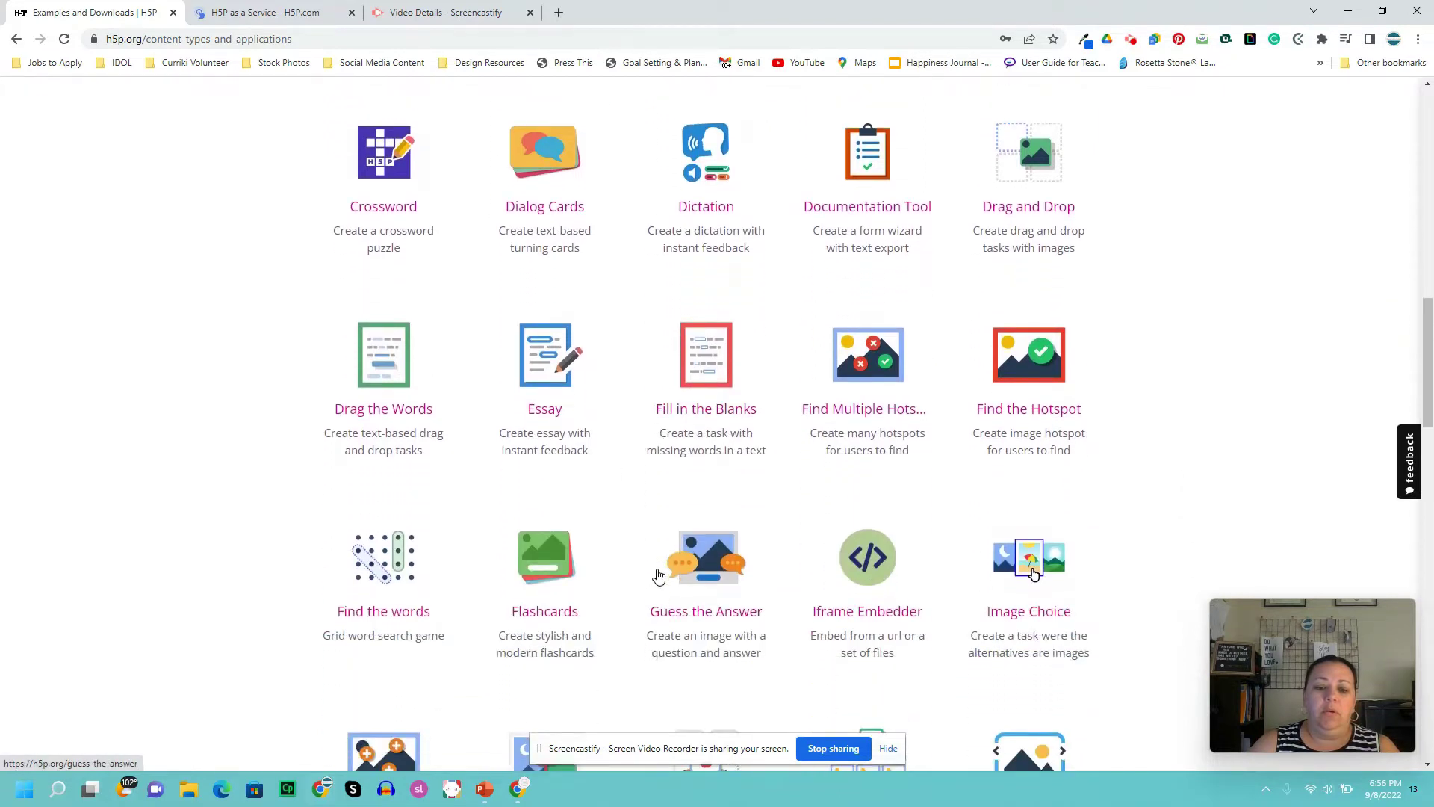
scroll(659, 576, "down", 5)
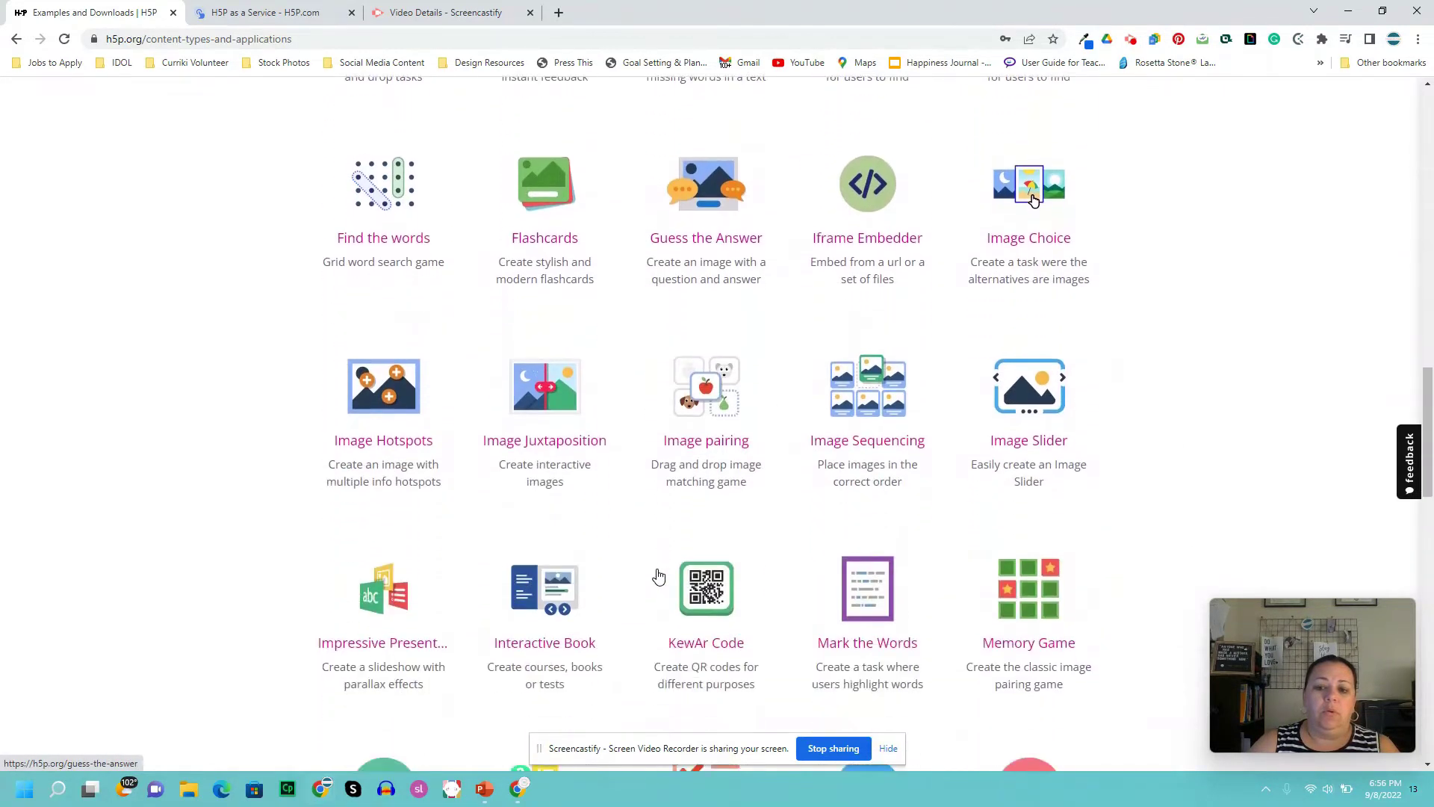
scroll(656, 576, "up", 5)
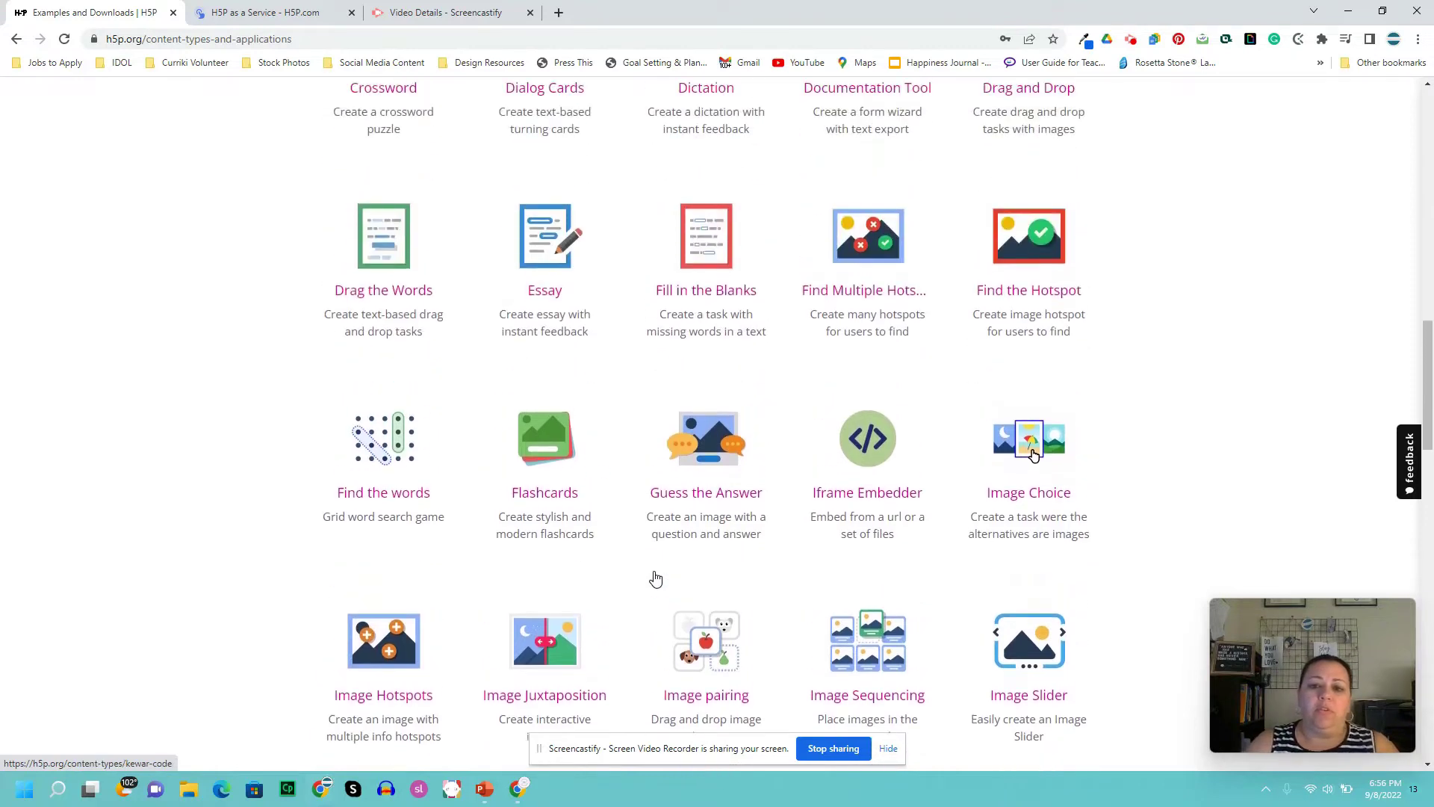
scroll(662, 571, "up", 1)
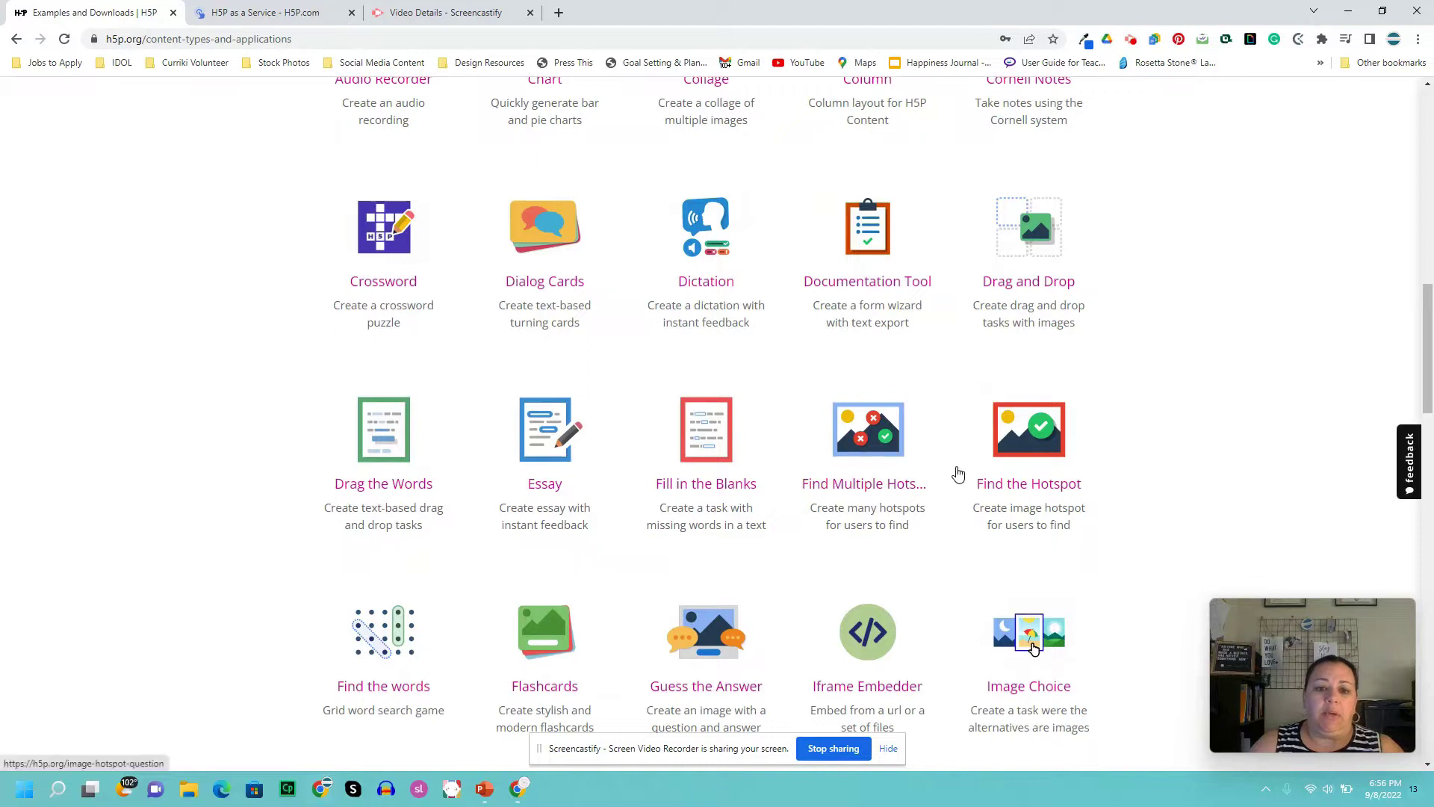
scroll(959, 473, "up", 2)
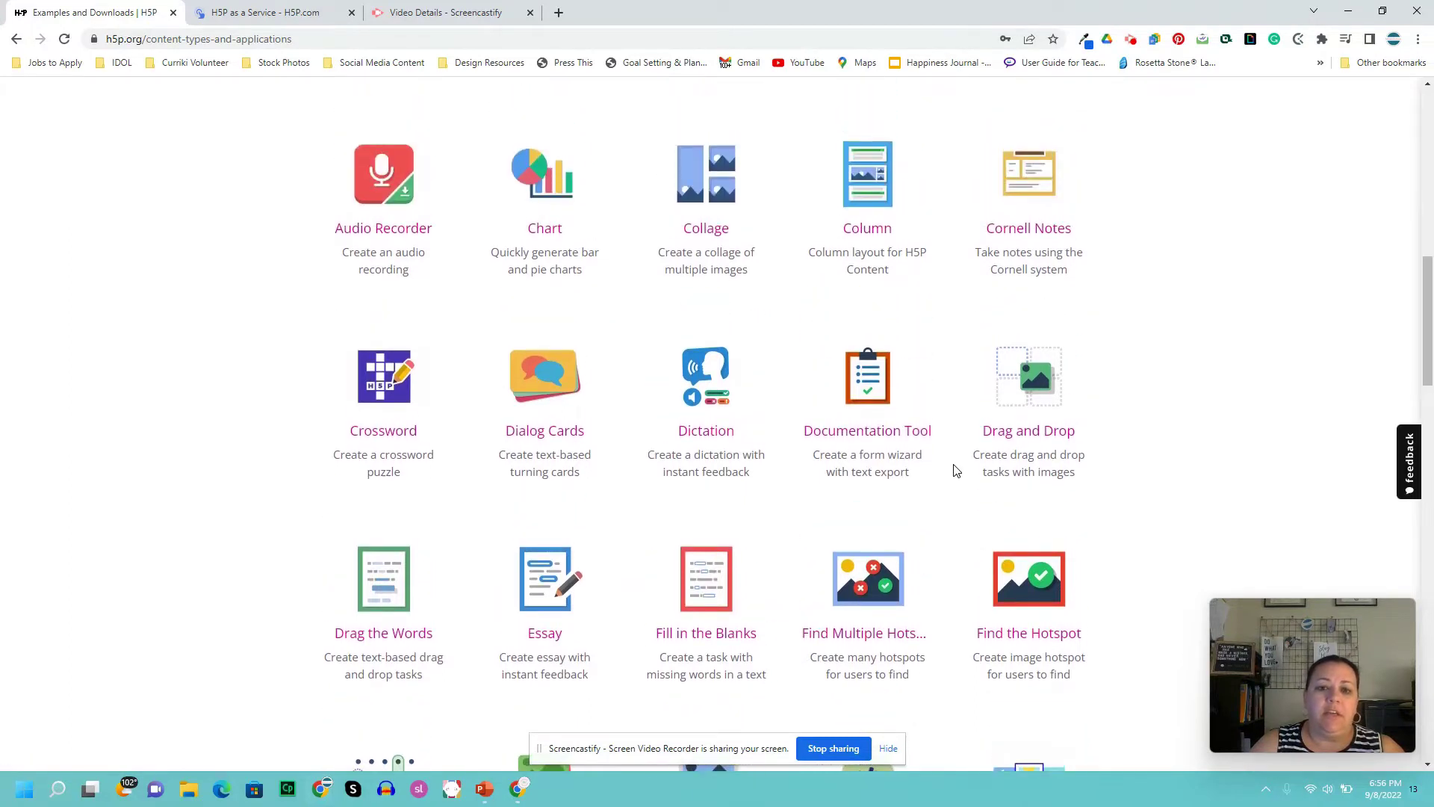
scroll(956, 470, "up", 3)
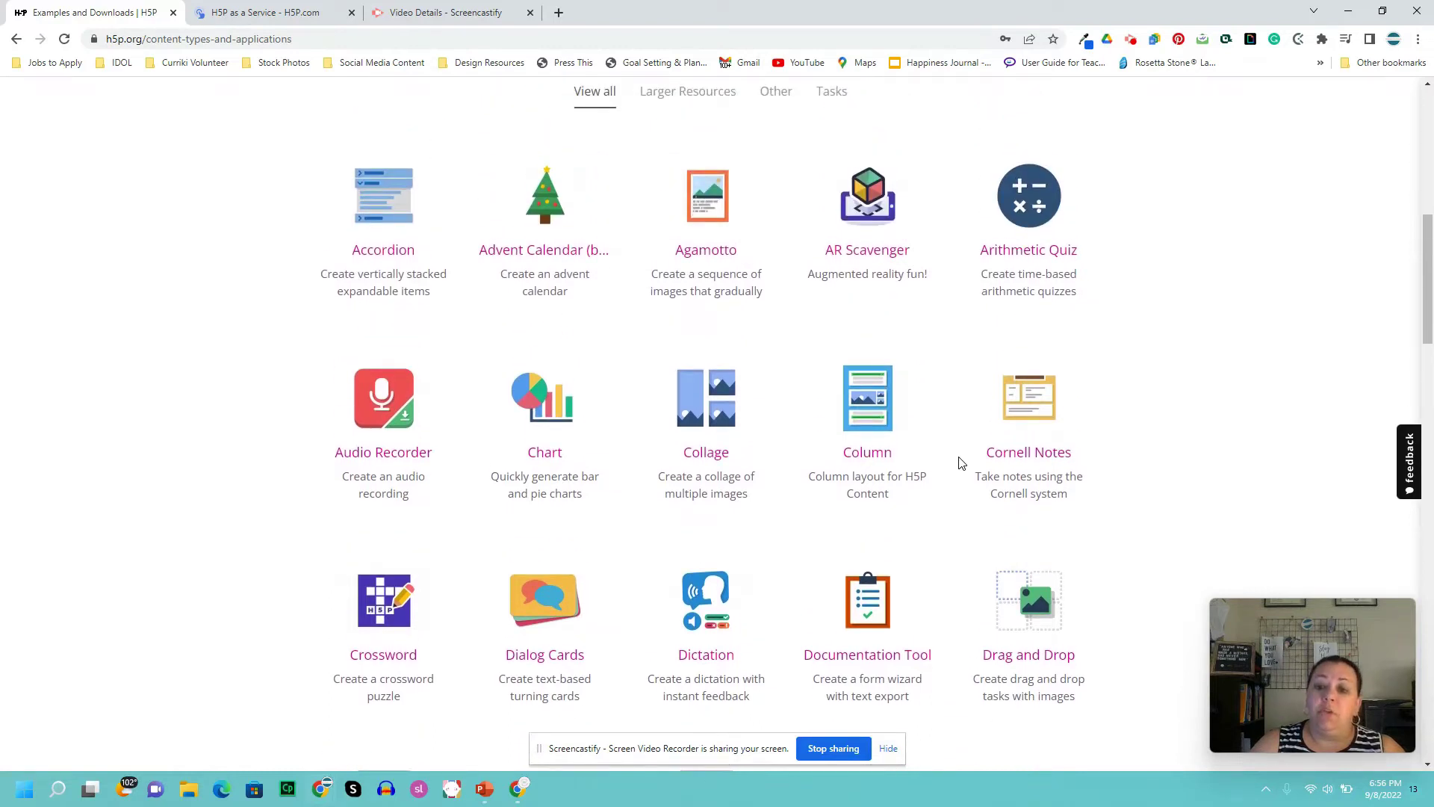
scroll(942, 466, "down", 2)
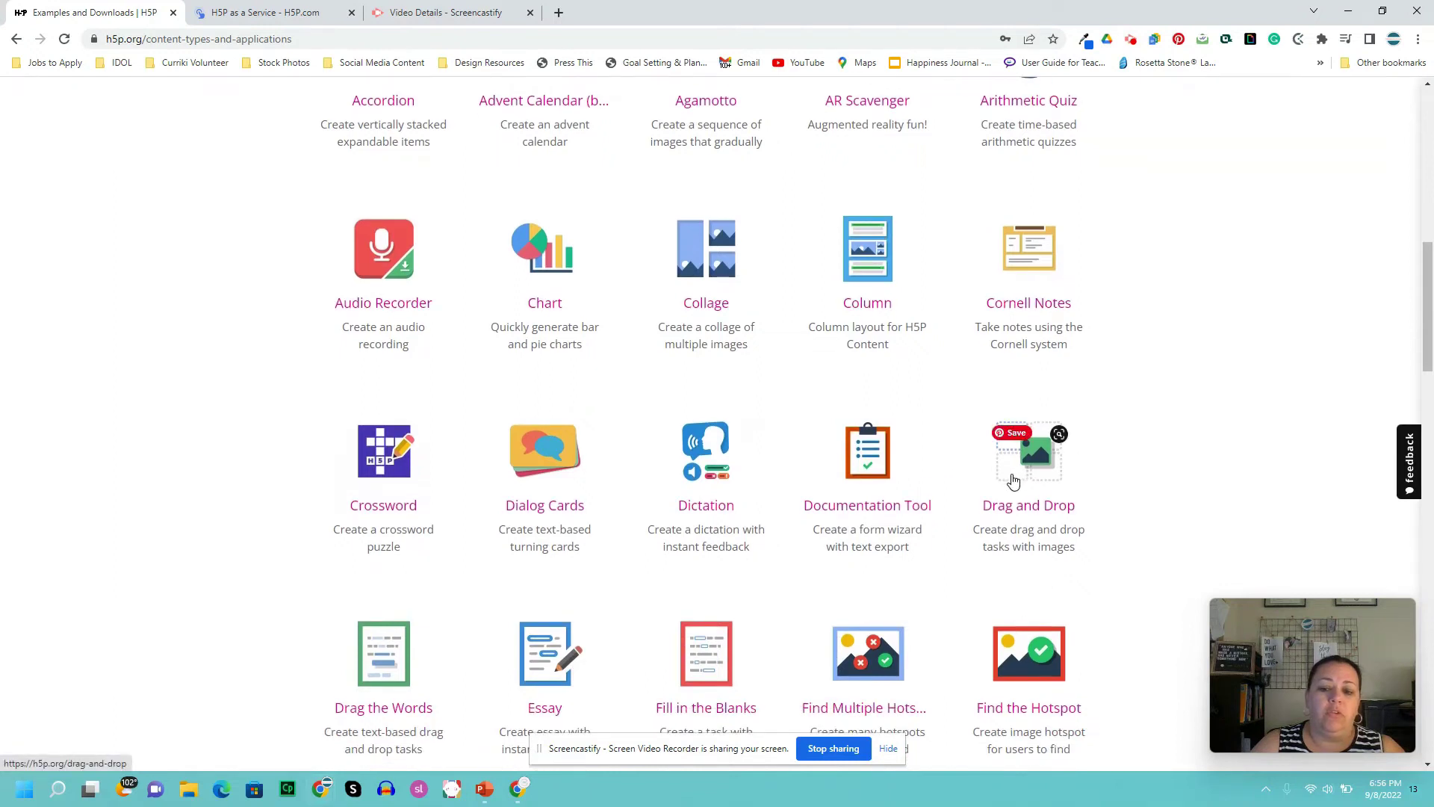
scroll(1013, 481, "down", 2)
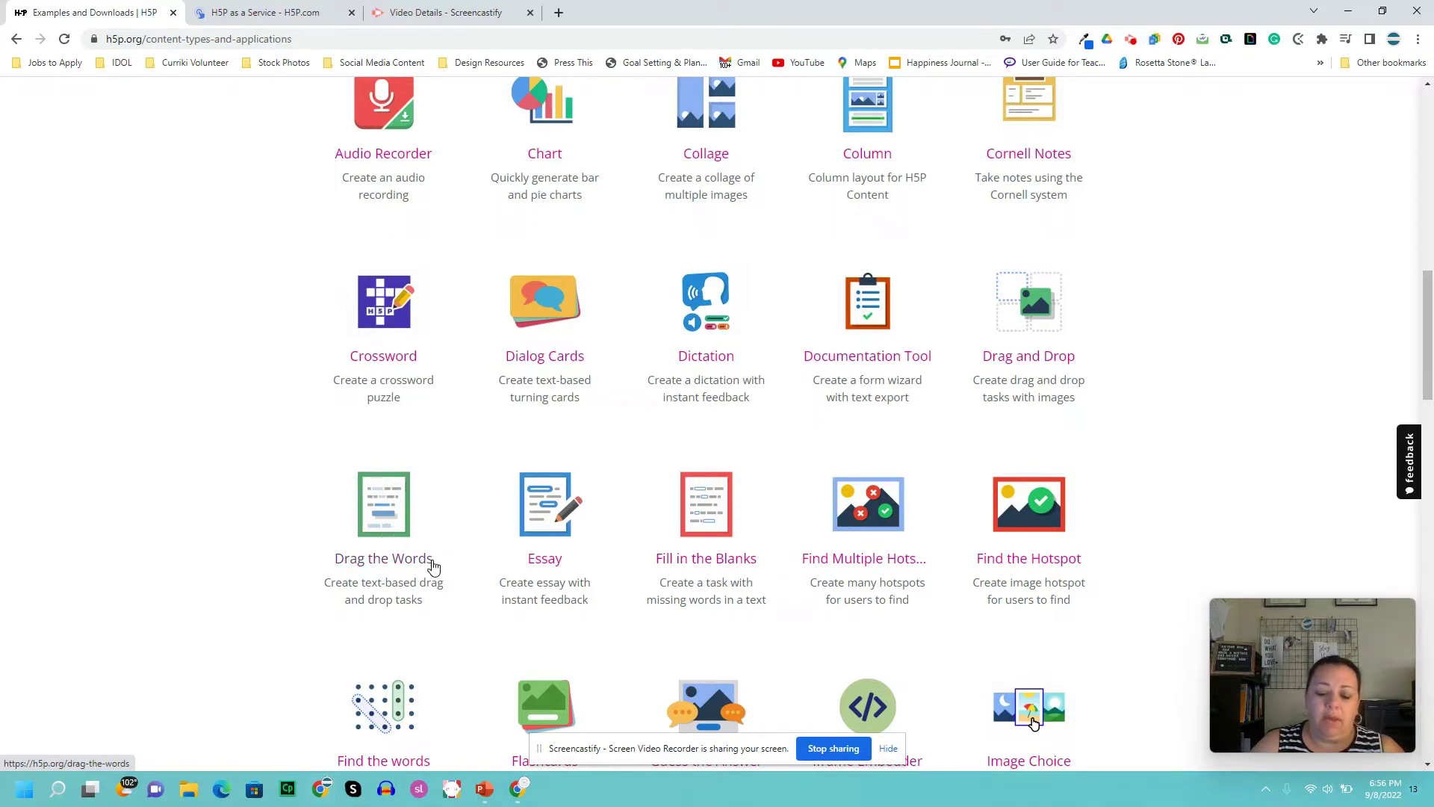
scroll(458, 557, "up", 4)
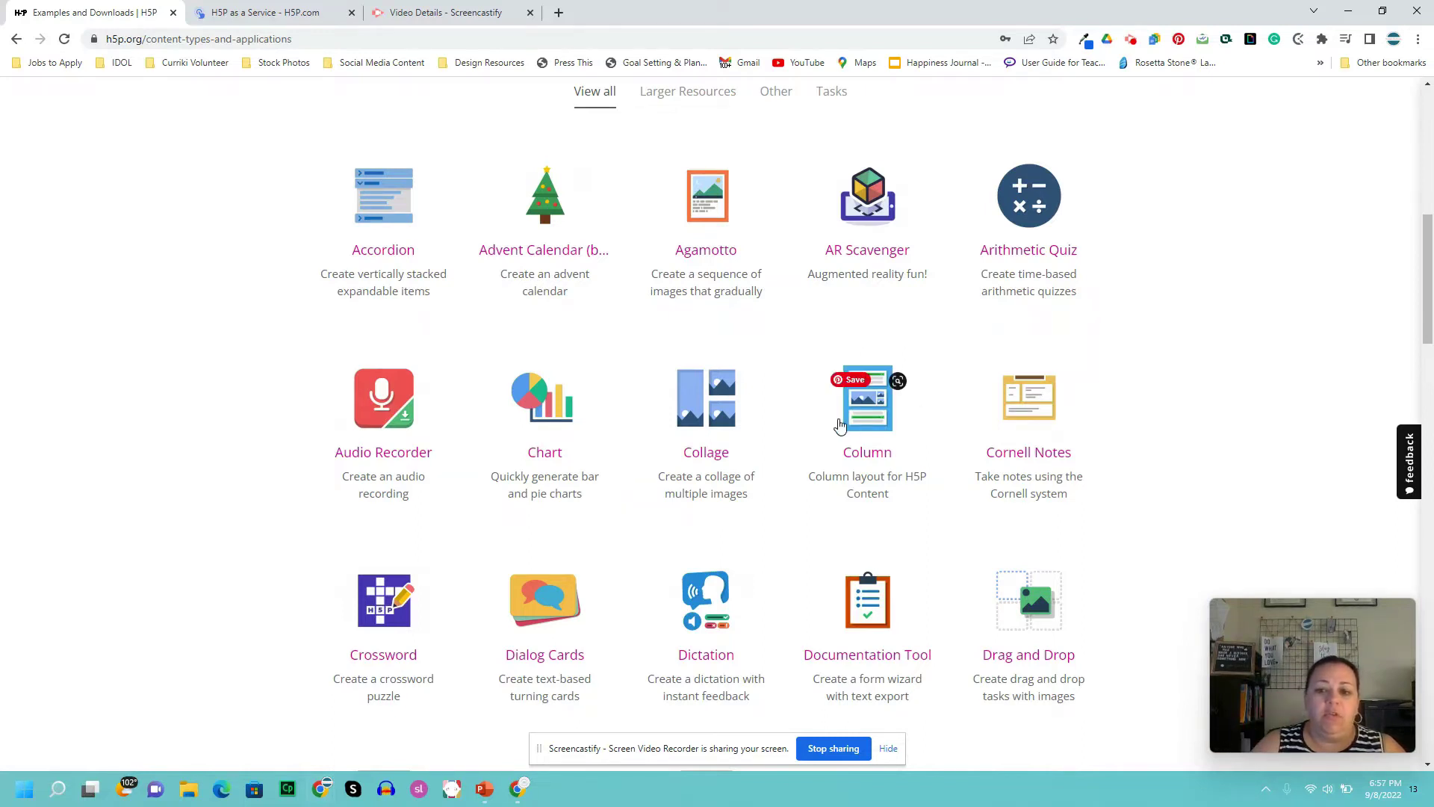
left_click(868, 430)
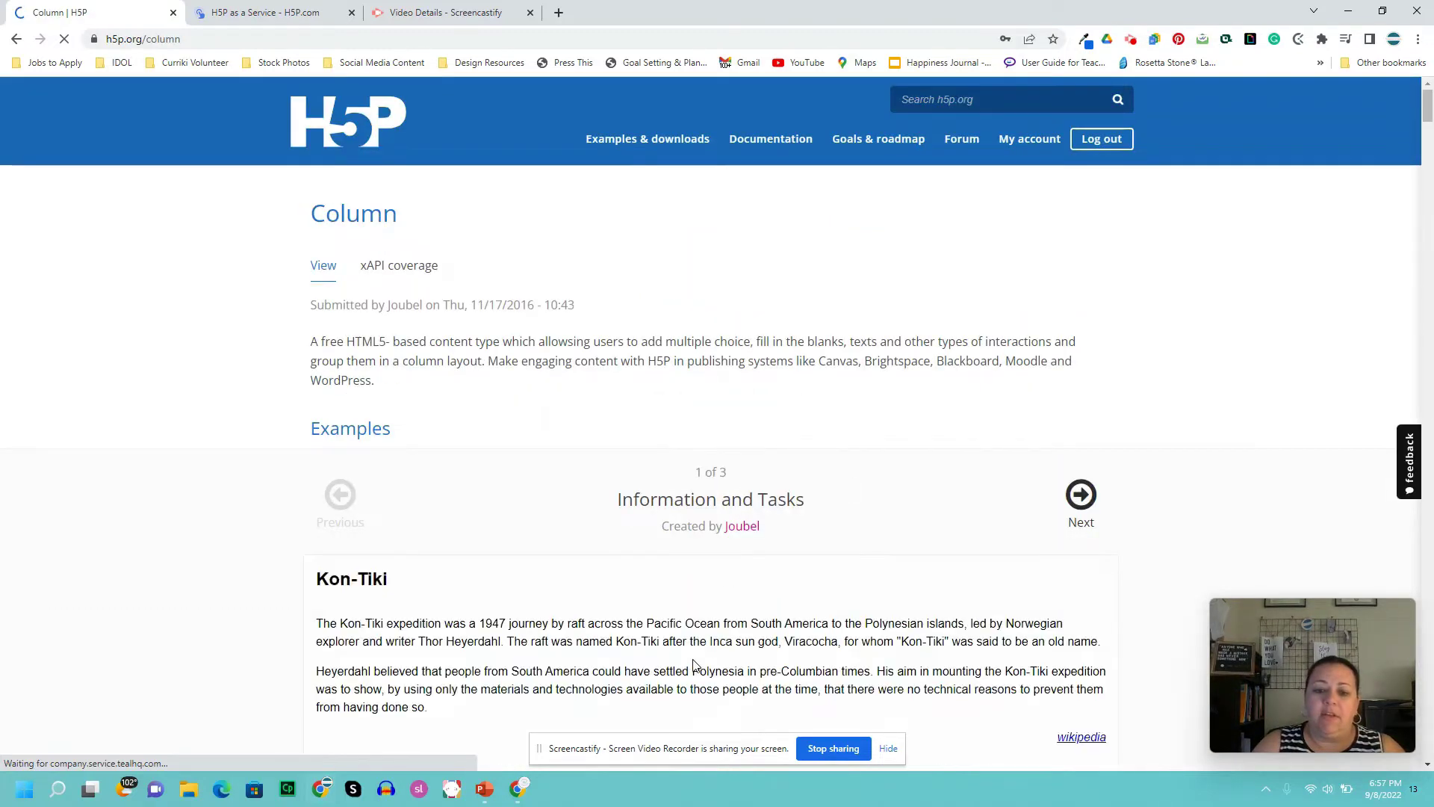
- Scroll through the Column example's Kon-Tiki passage and its multiple-choice and True/False questions
scroll(876, 497, "down", 2)
scroll(875, 537, "up", 2)
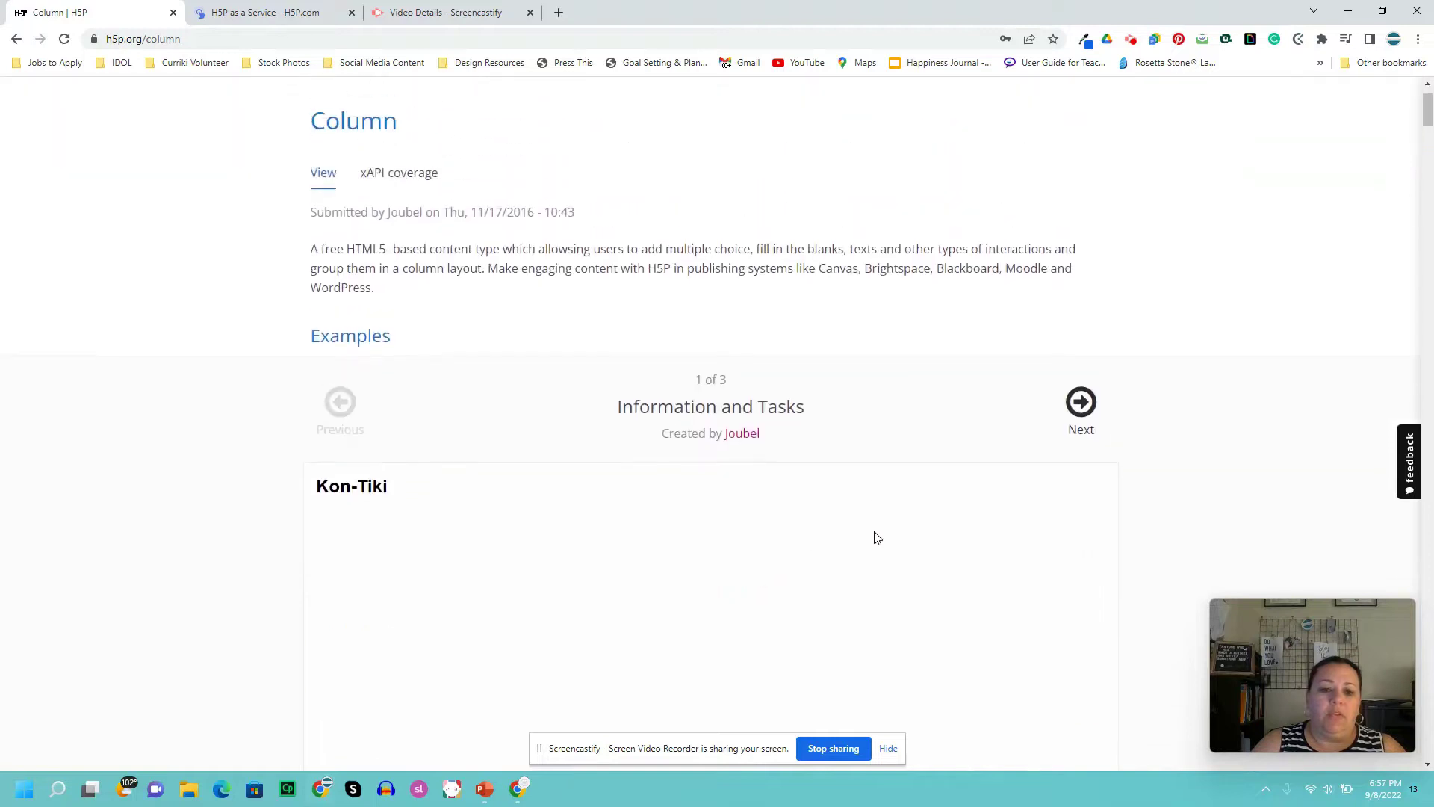
scroll(881, 539, "down", 3)
scroll(885, 539, "down", 1)
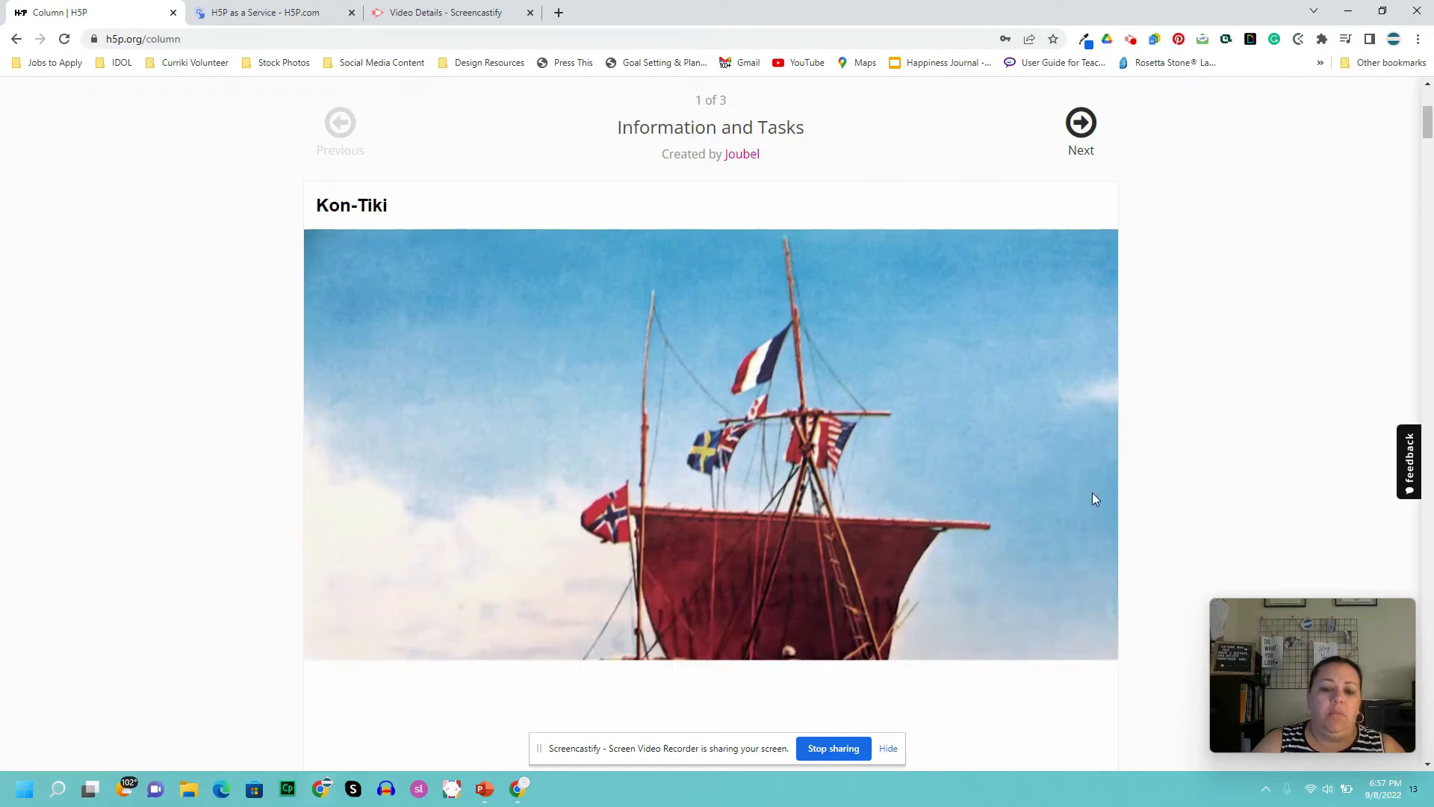
scroll(1094, 497, "down", 3)
scroll(1094, 493, "down", 2)
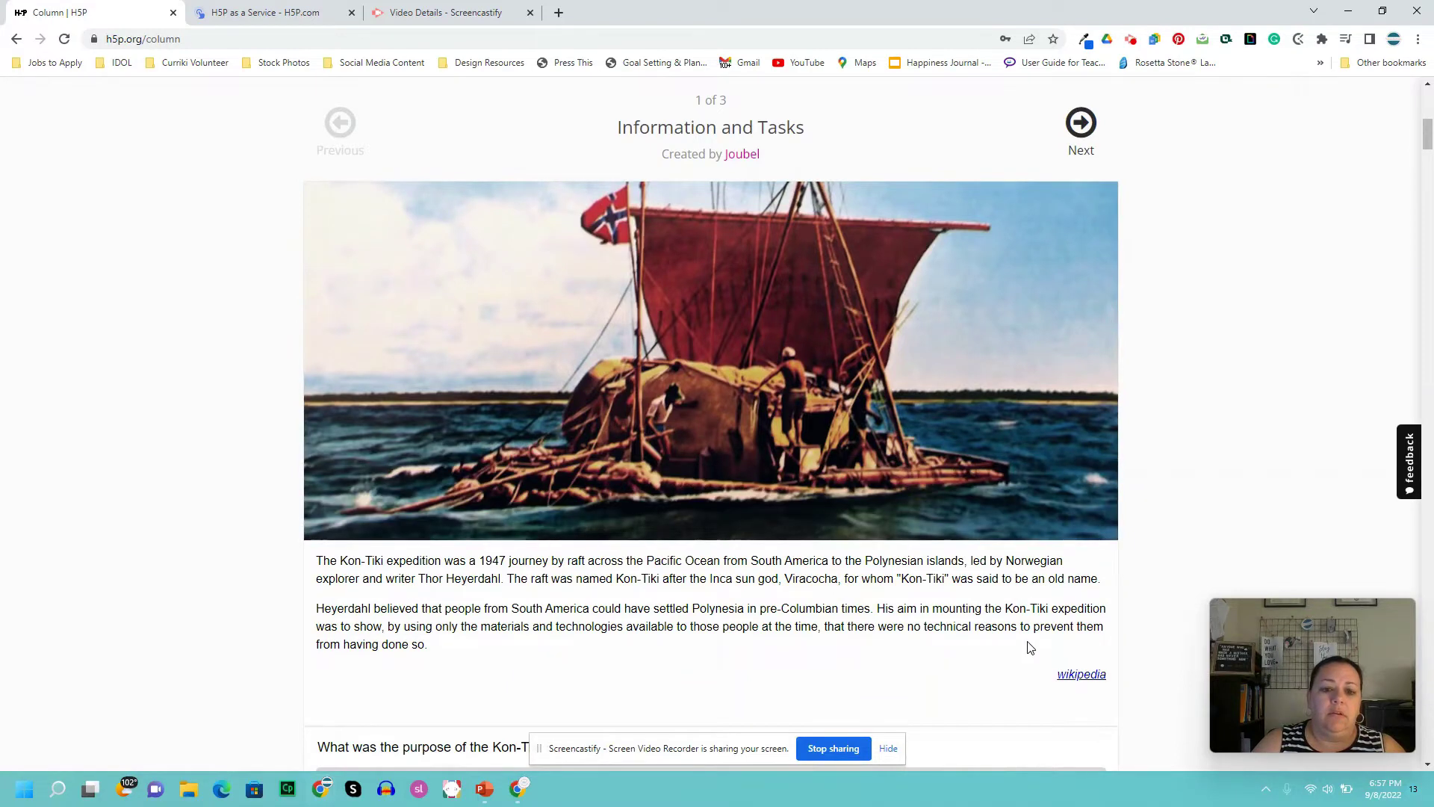
scroll(1027, 652, "down", 4)
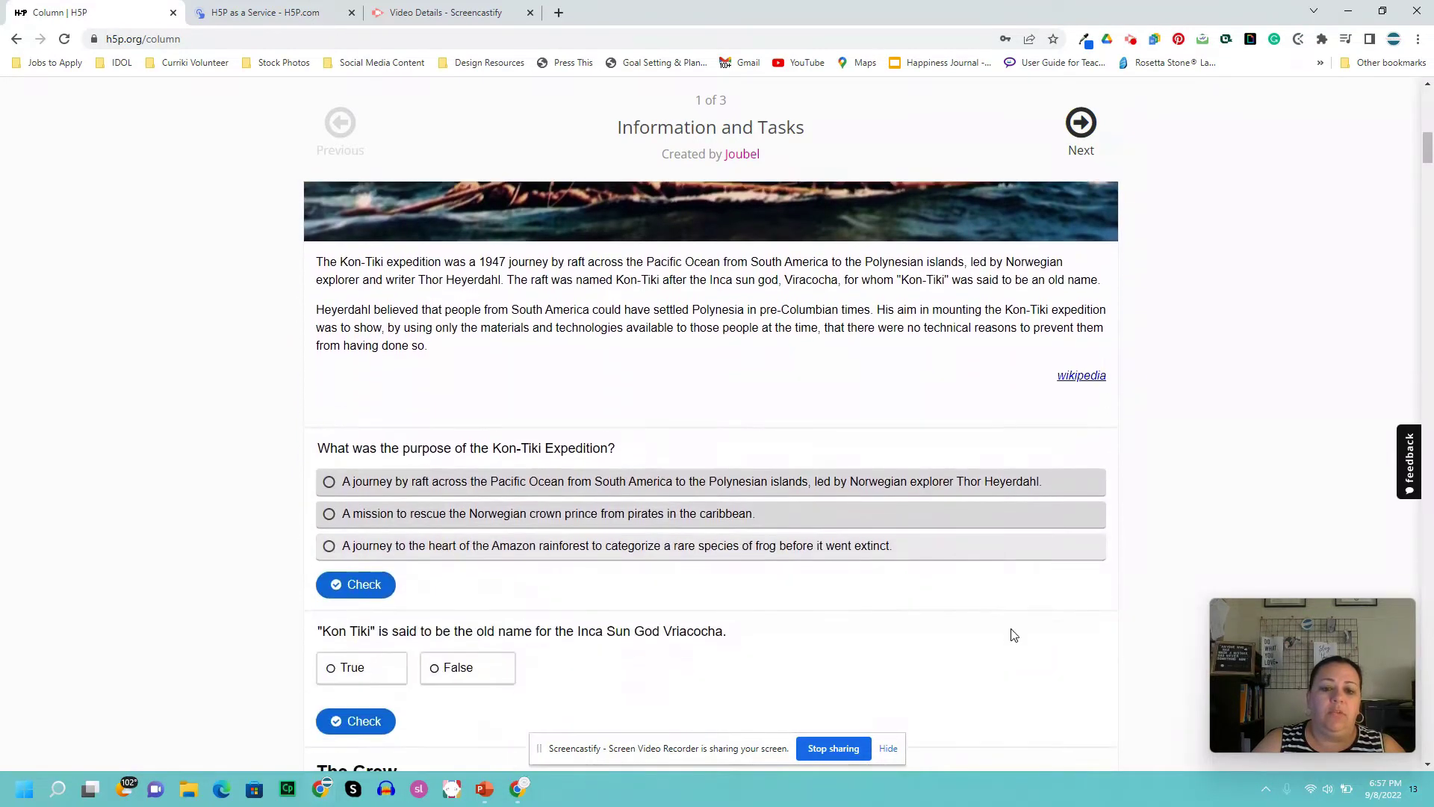
scroll(1028, 450, "up", 4)
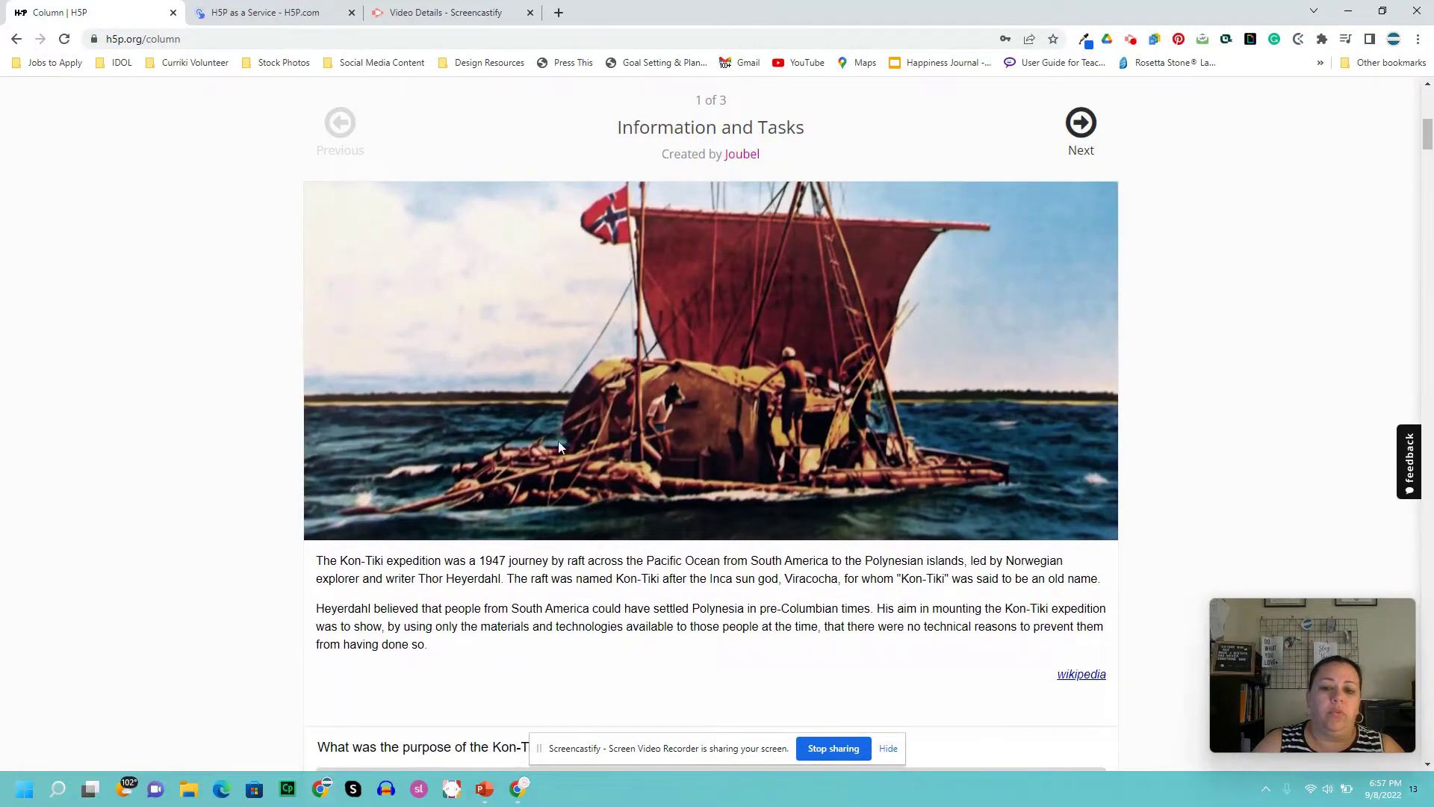
scroll(732, 606, "down", 4)
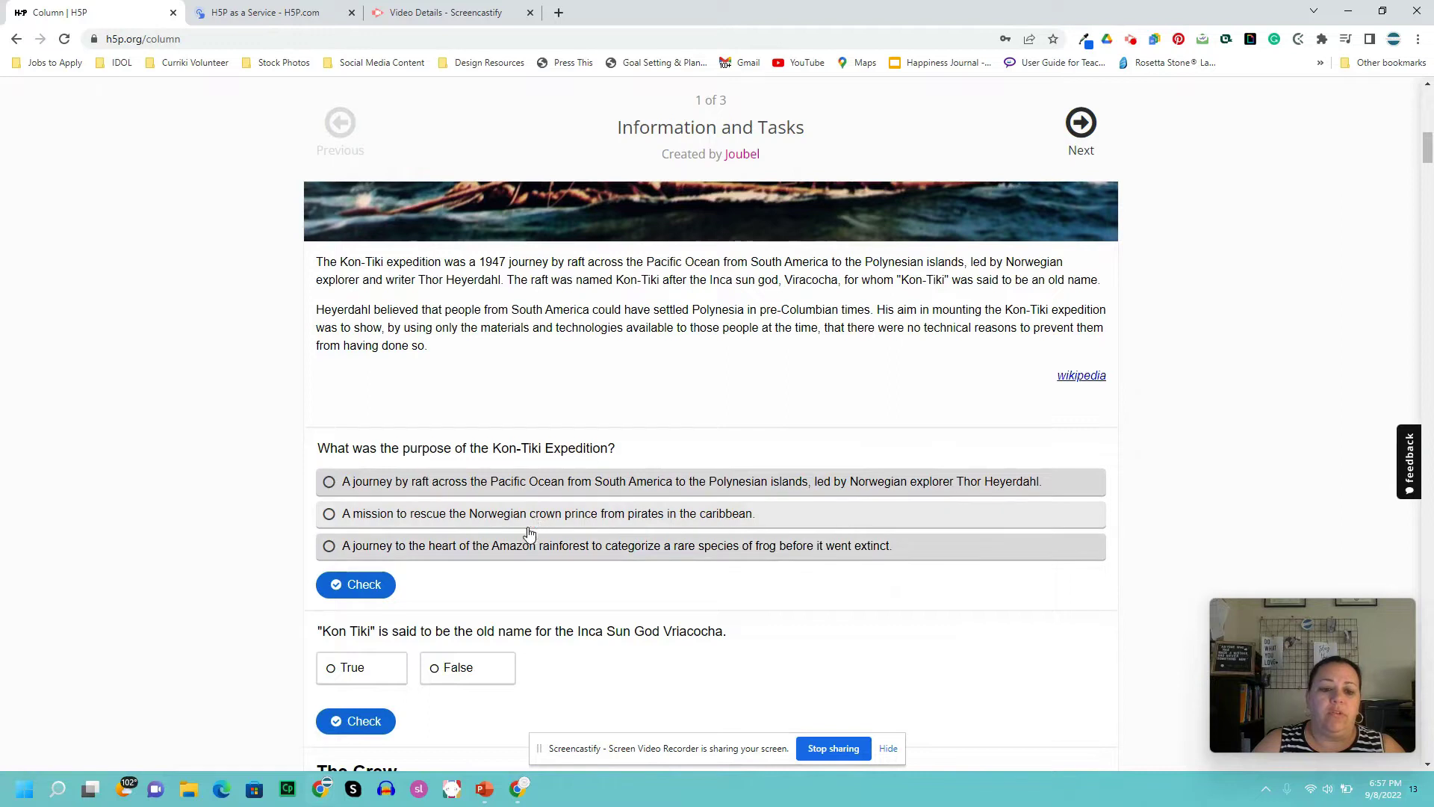
- Try the crown-prince rescue answer on the purpose question twice, resetting it each time
left_click(532, 513)
left_click(362, 585)
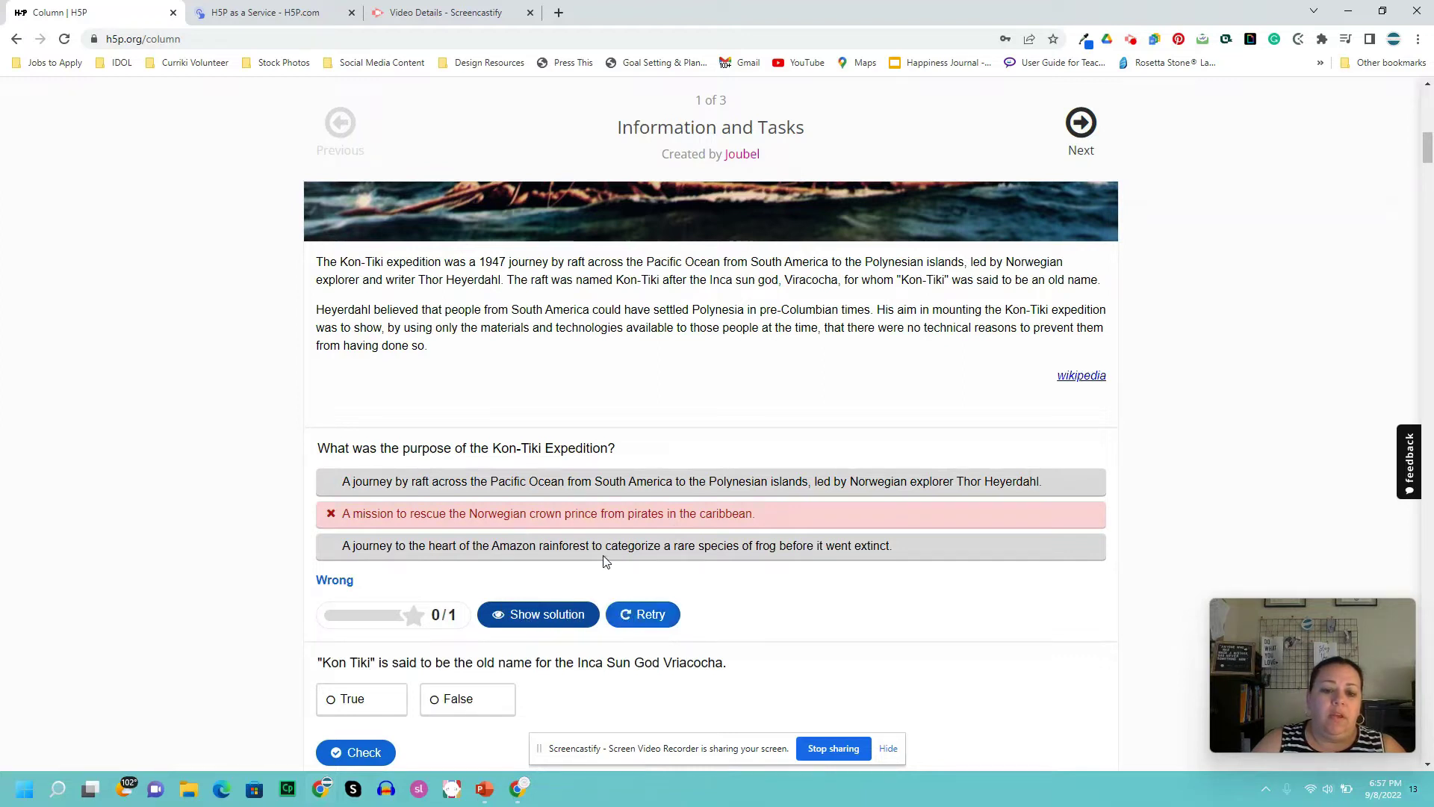
left_click(633, 616)
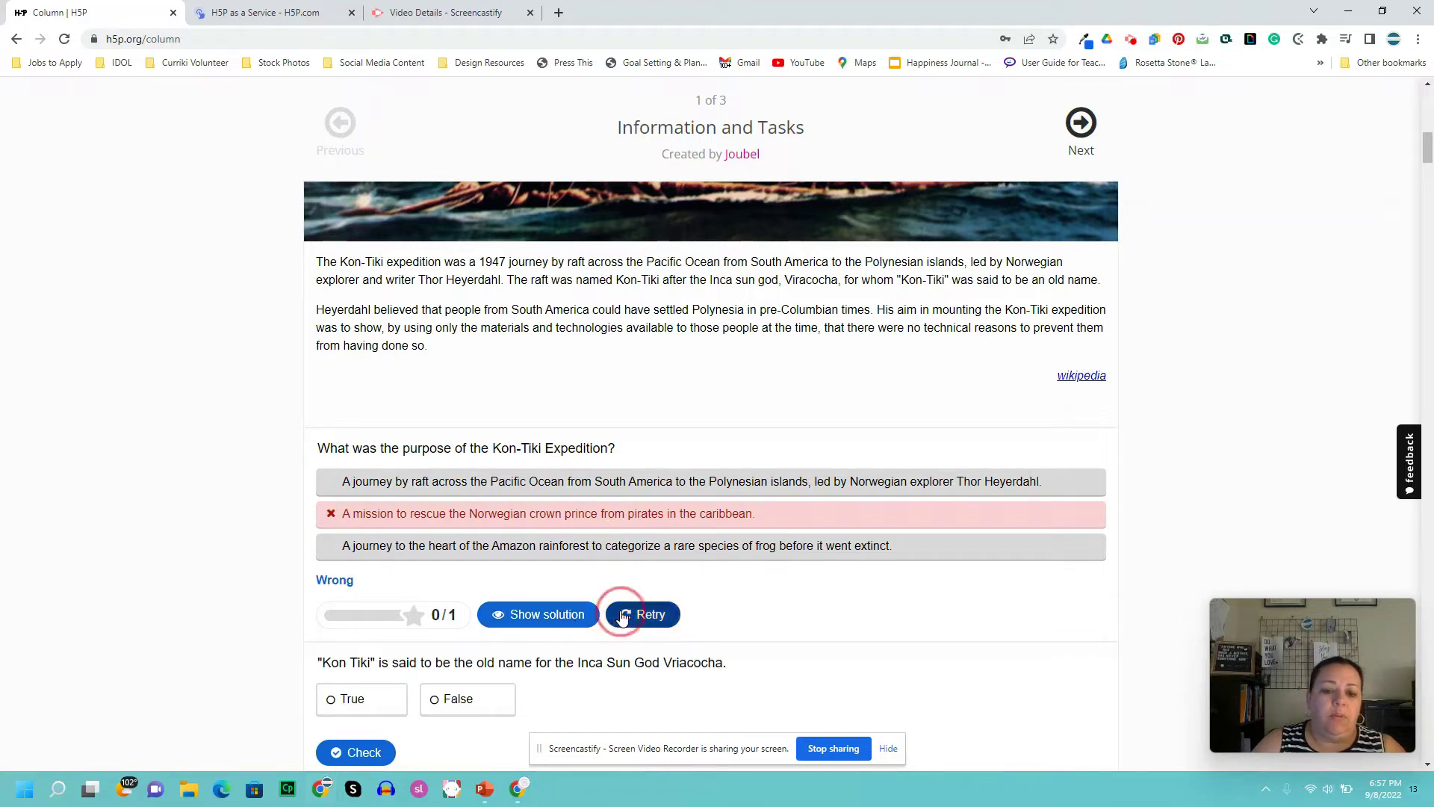
left_click(572, 550)
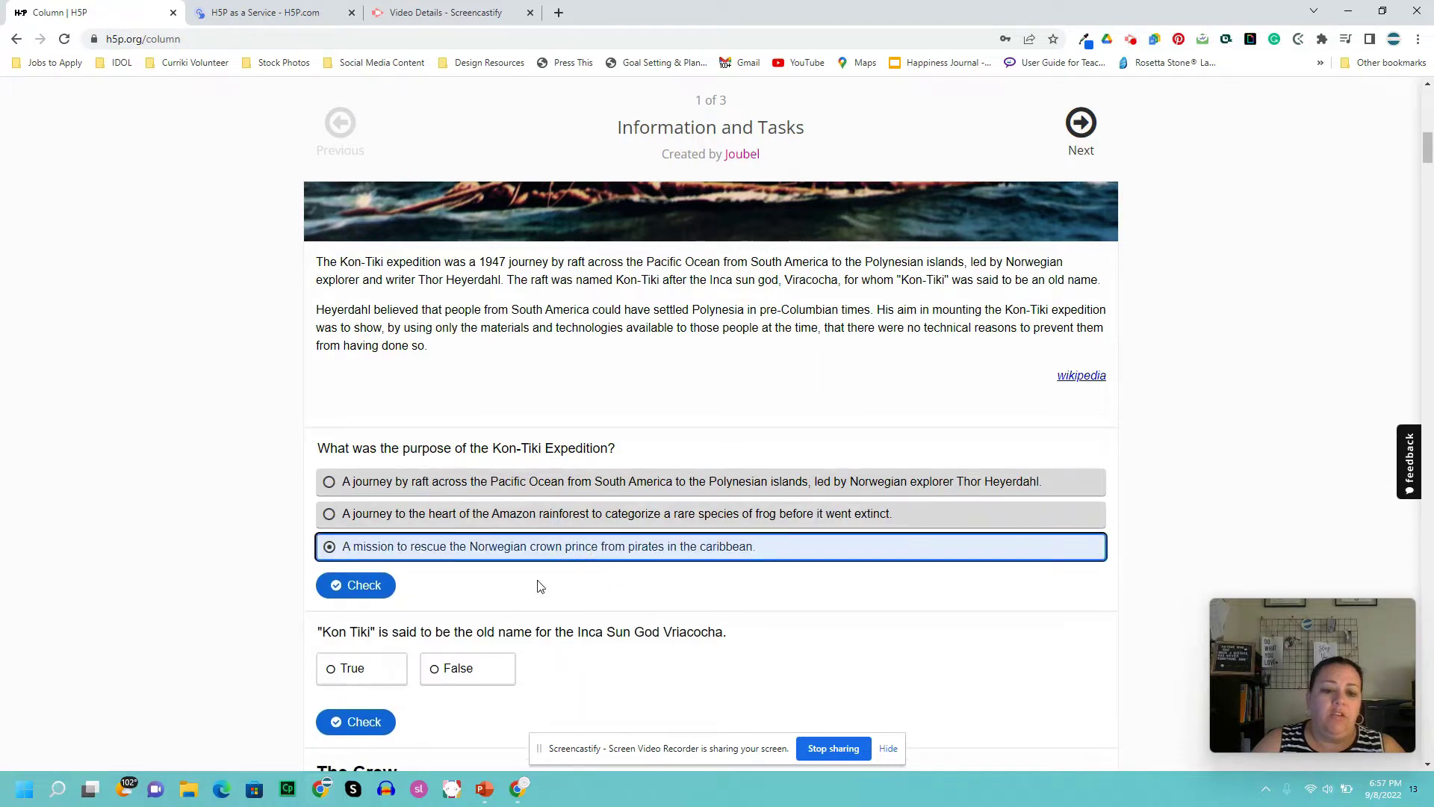
left_click(366, 587)
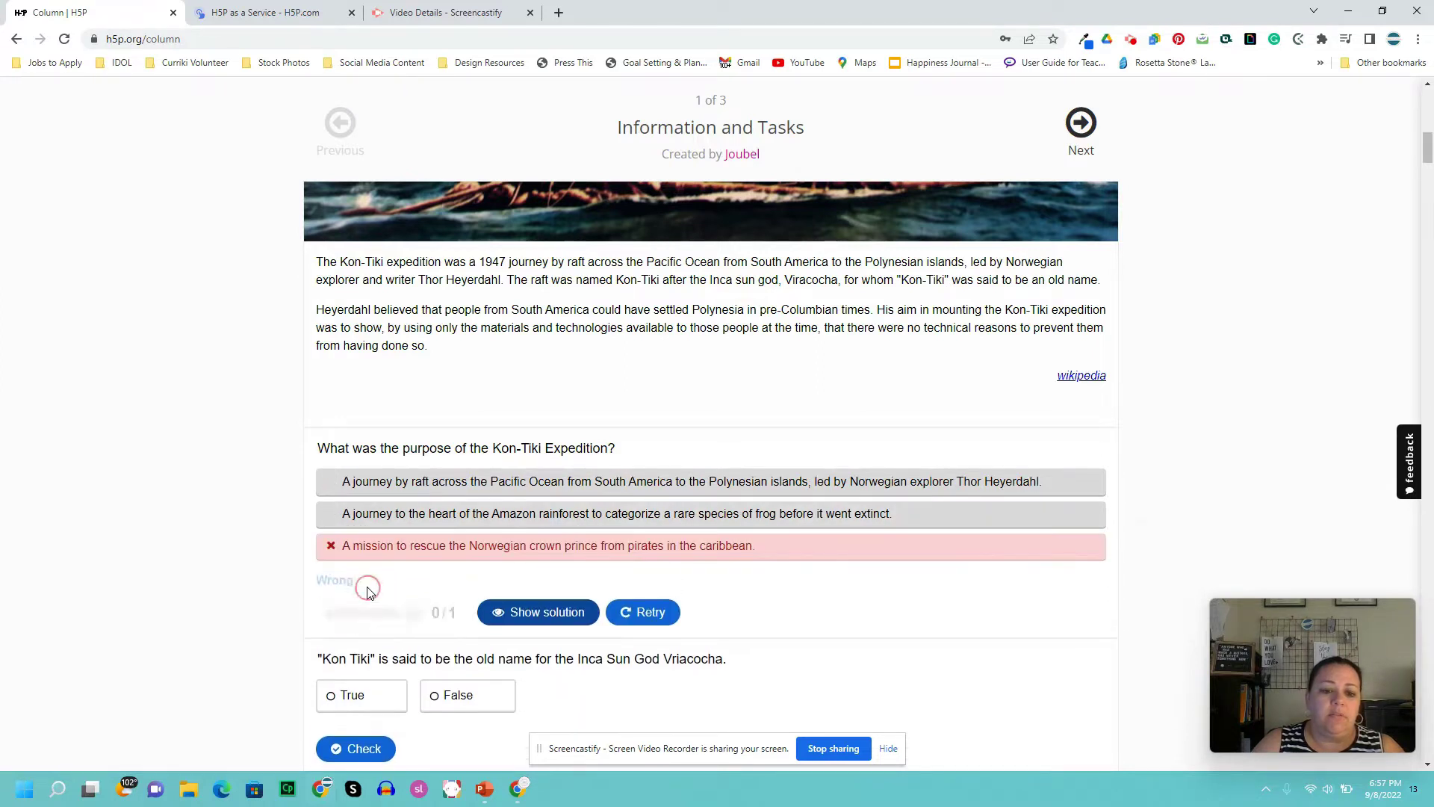
left_click(621, 613)
- Answer True to the Kon-Tiki name statement and check it for 1/1
scroll(626, 613, "down", 3)
left_click(375, 443)
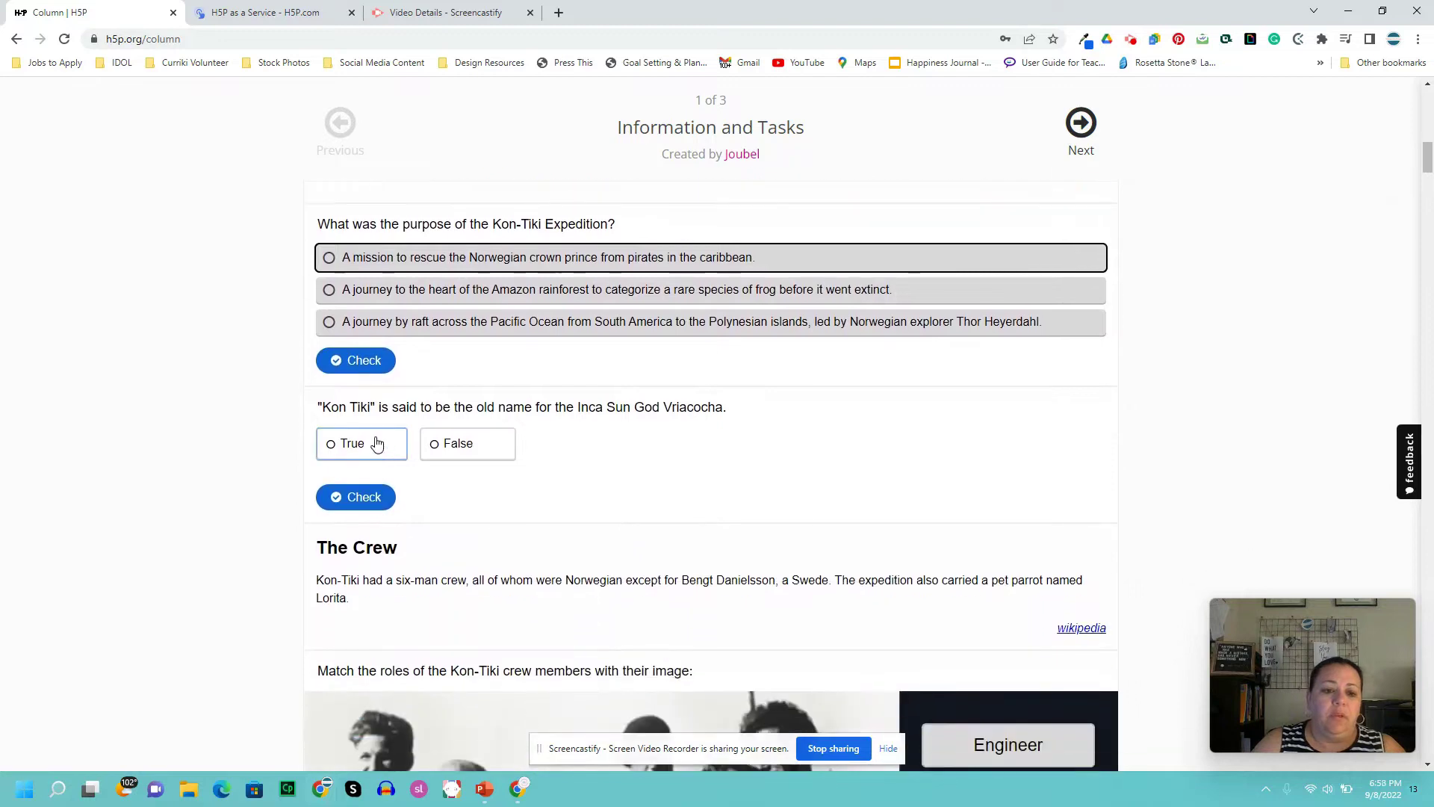
left_click(358, 498)
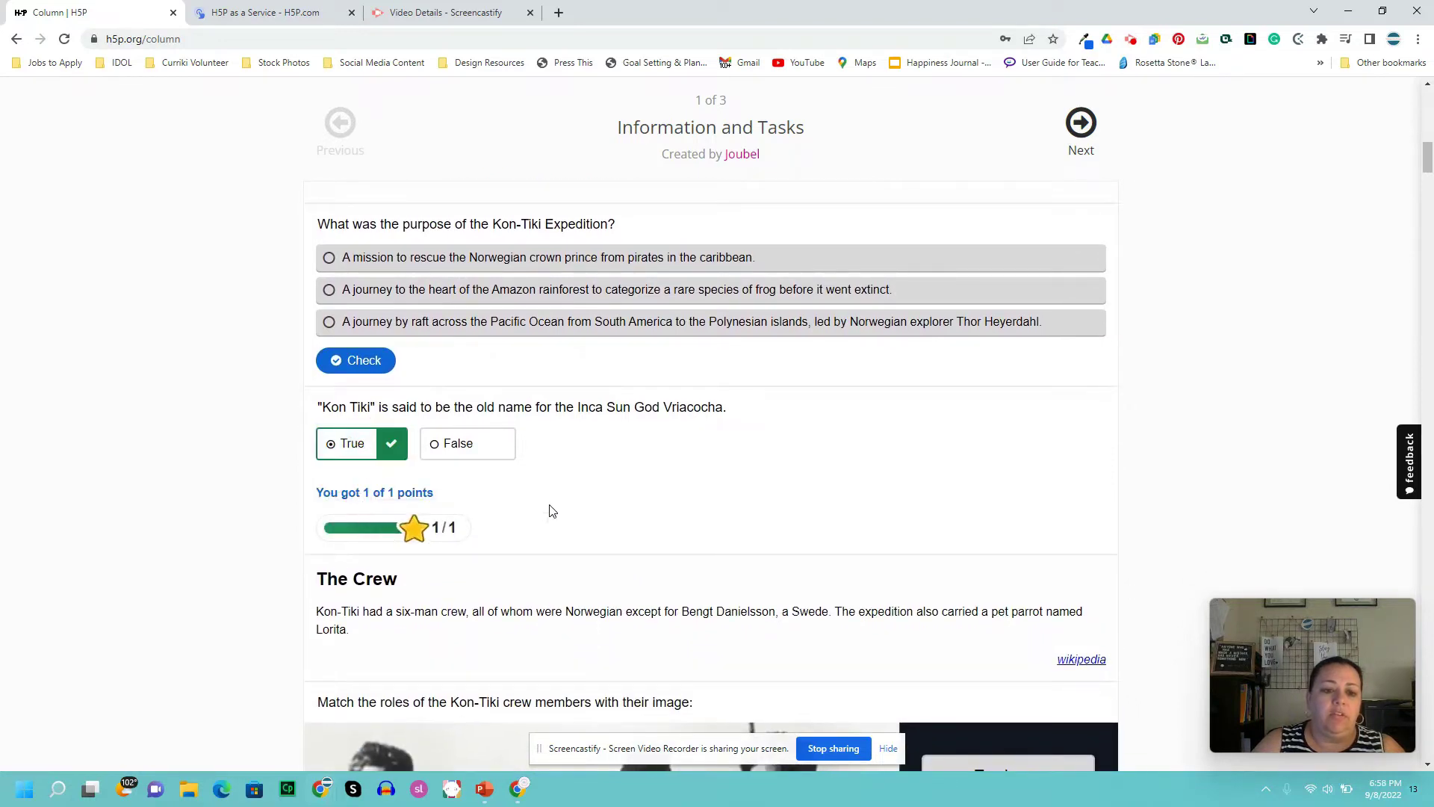
- Place the Engineer, Steward and Leader labels on crew members in the Kon-Tiki photo
scroll(538, 534, "down", 6)
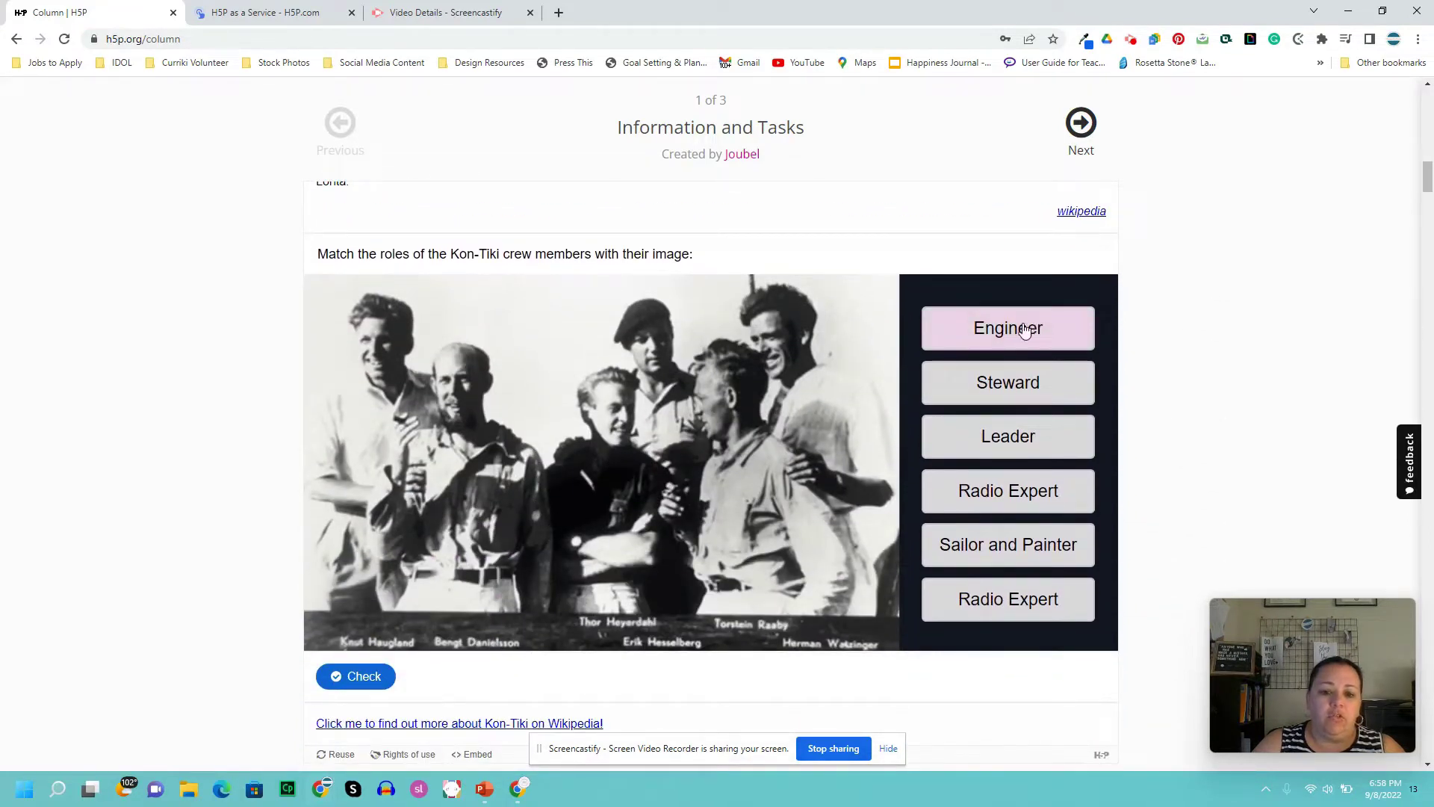
left_click_drag(1025, 330, 375, 515)
left_click_drag(1004, 381, 484, 306)
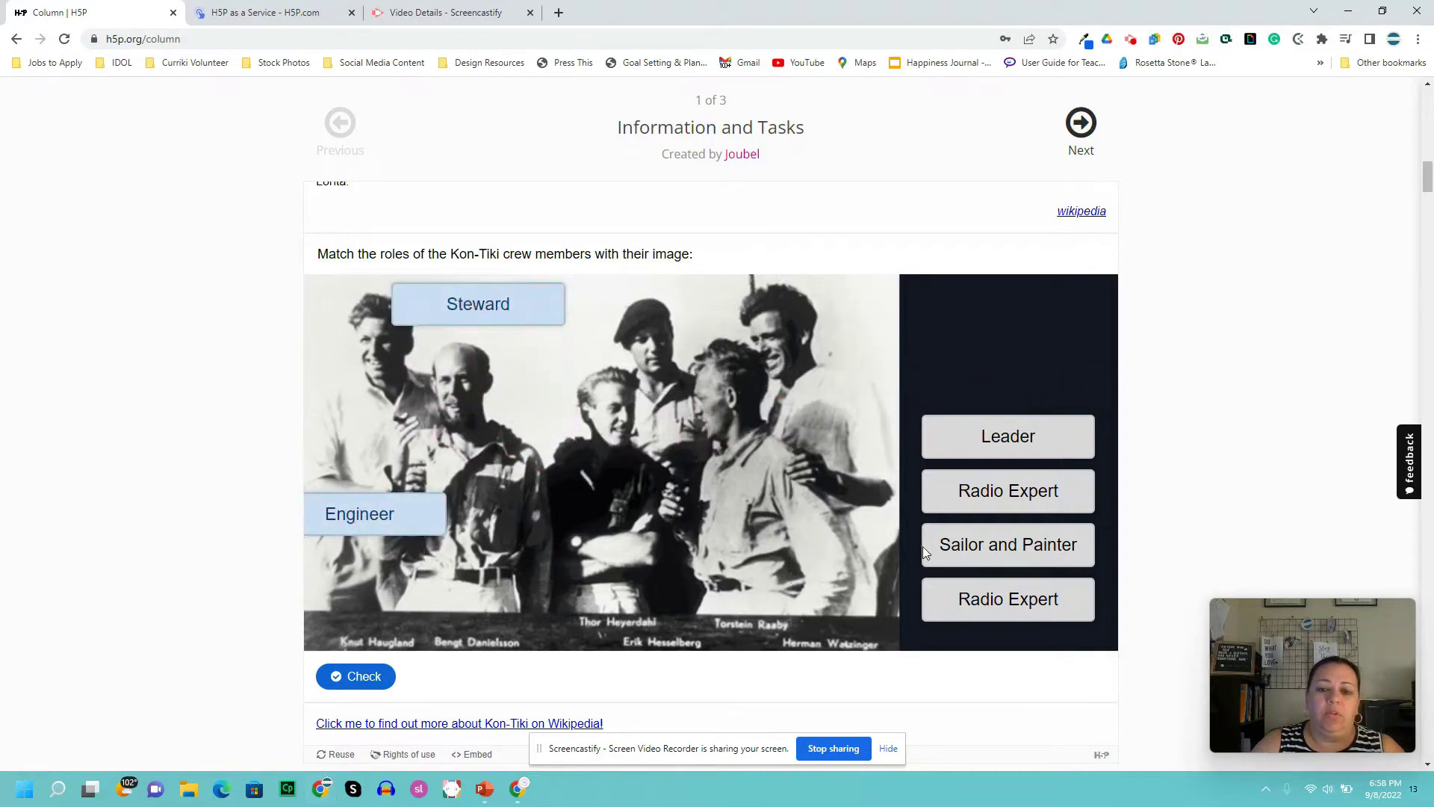
left_click(581, 496)
left_click_drag(1003, 432, 596, 499)
- Place both Radio Expert labels and Sailor and Painter, then check the matching for 0/6
left_click_drag(986, 493, 576, 351)
left_click_drag(999, 551, 803, 321)
left_click_drag(970, 607, 674, 574)
left_click(352, 676)
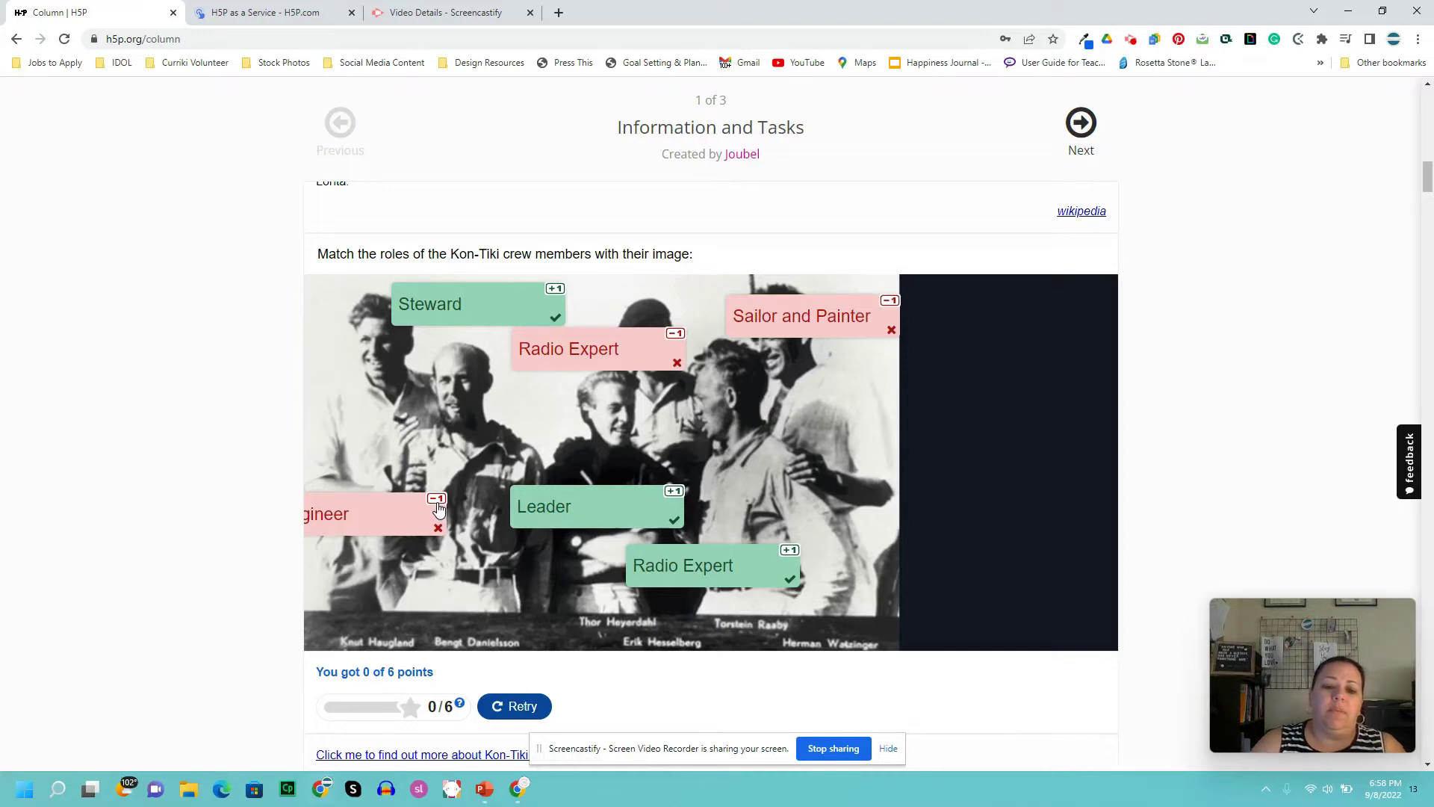
scroll(513, 499, "down", 5)
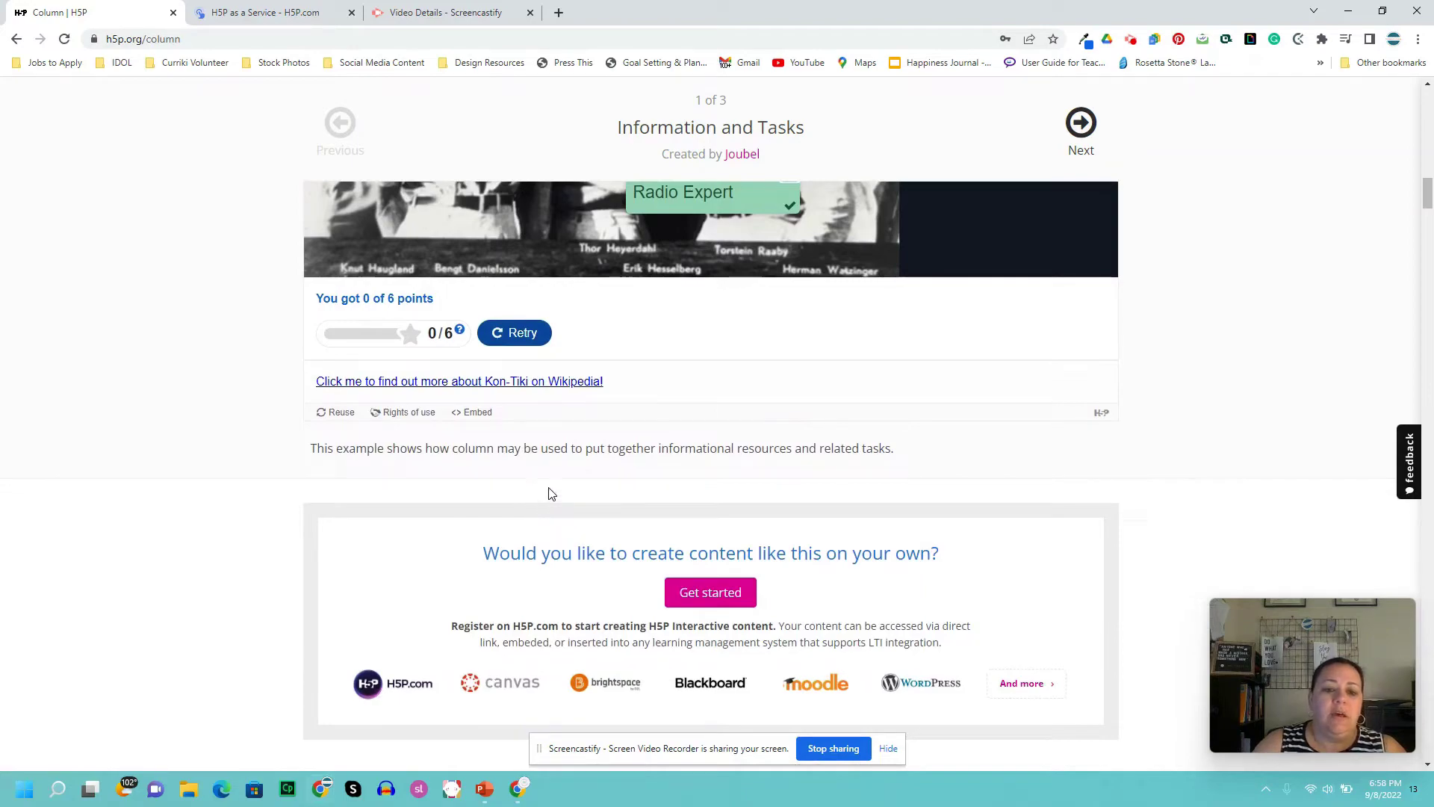
scroll(550, 496, "up", 15)
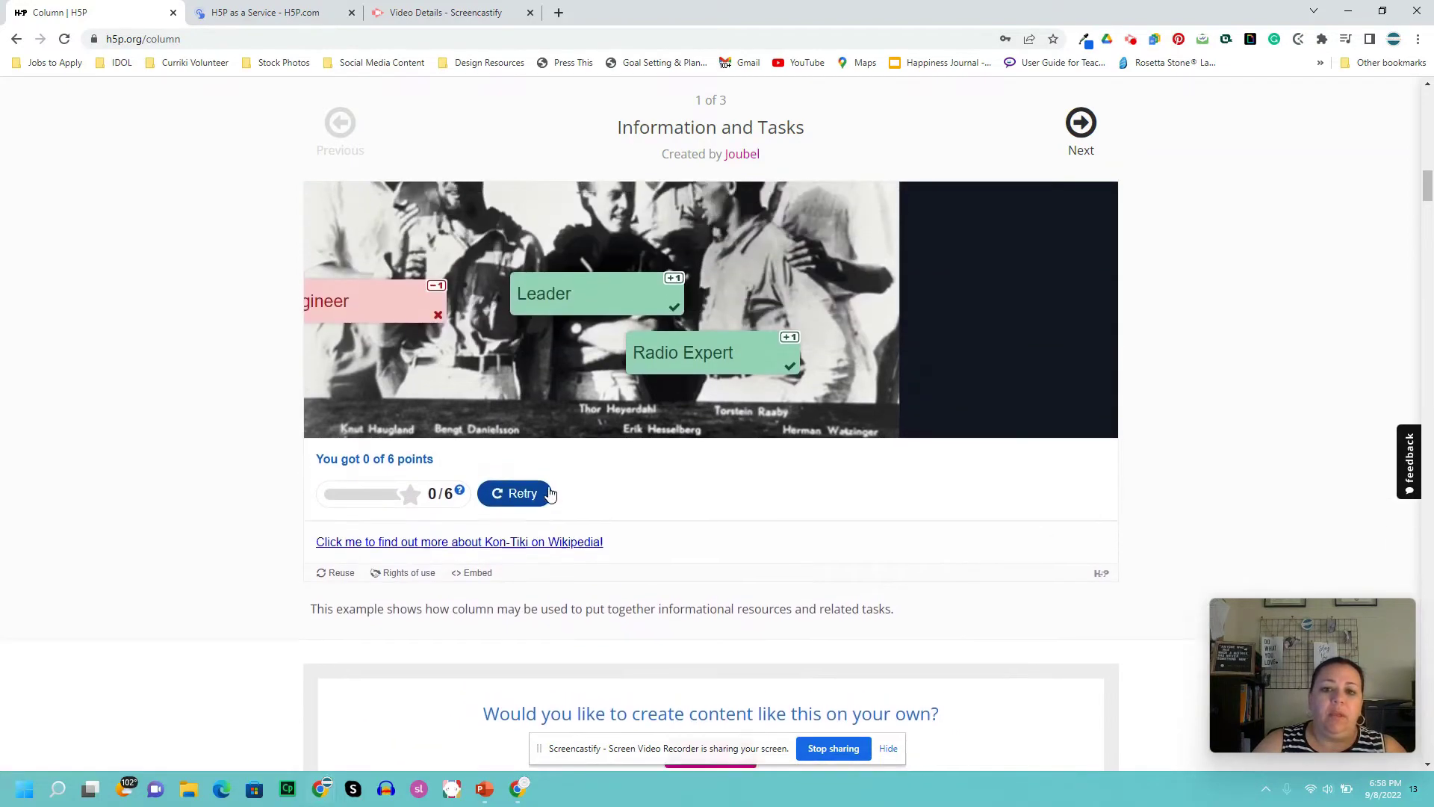
scroll(550, 496, "up", 5)
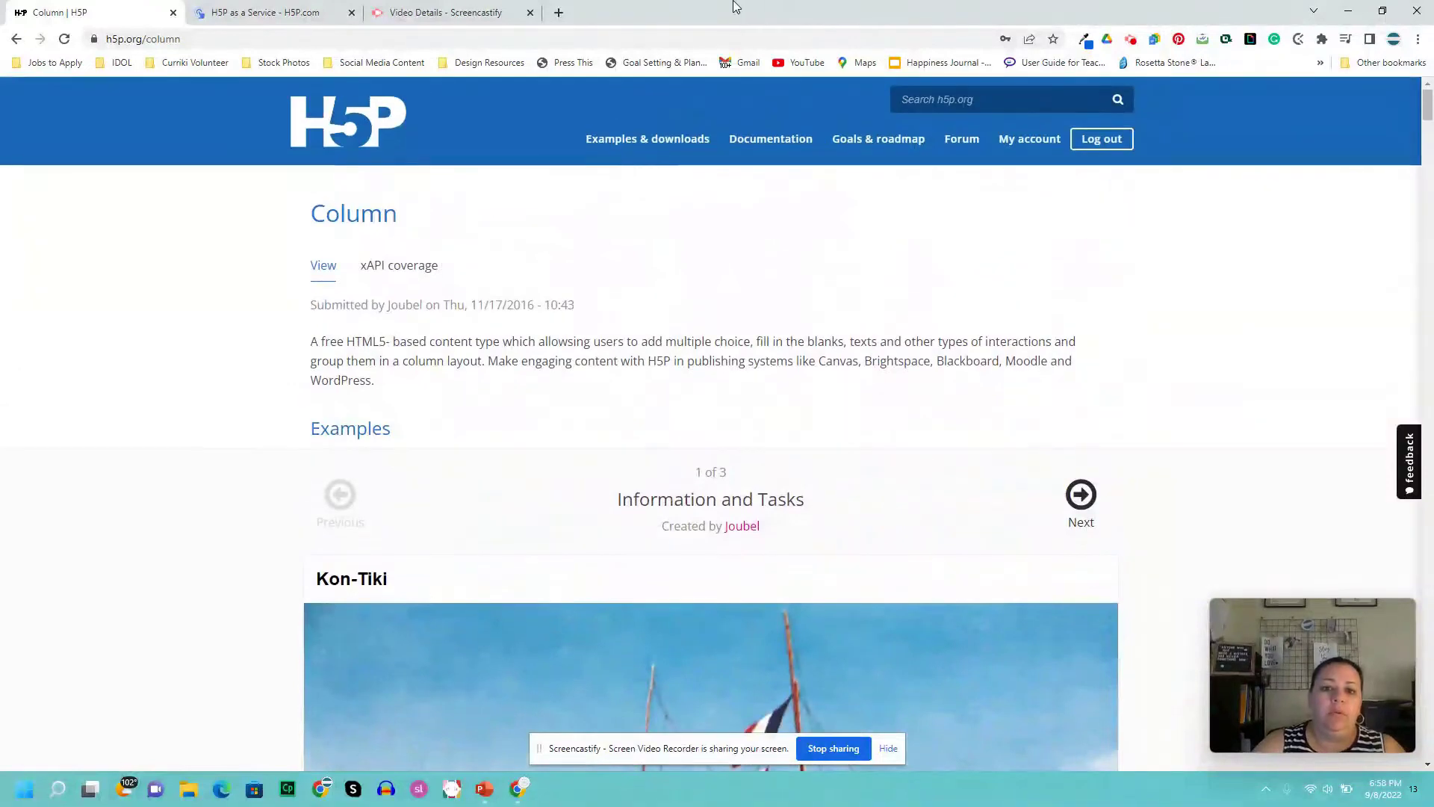
- Go to Examples & Downloads and open the Guess the Answer example with the cherry photo
left_click(693, 145)
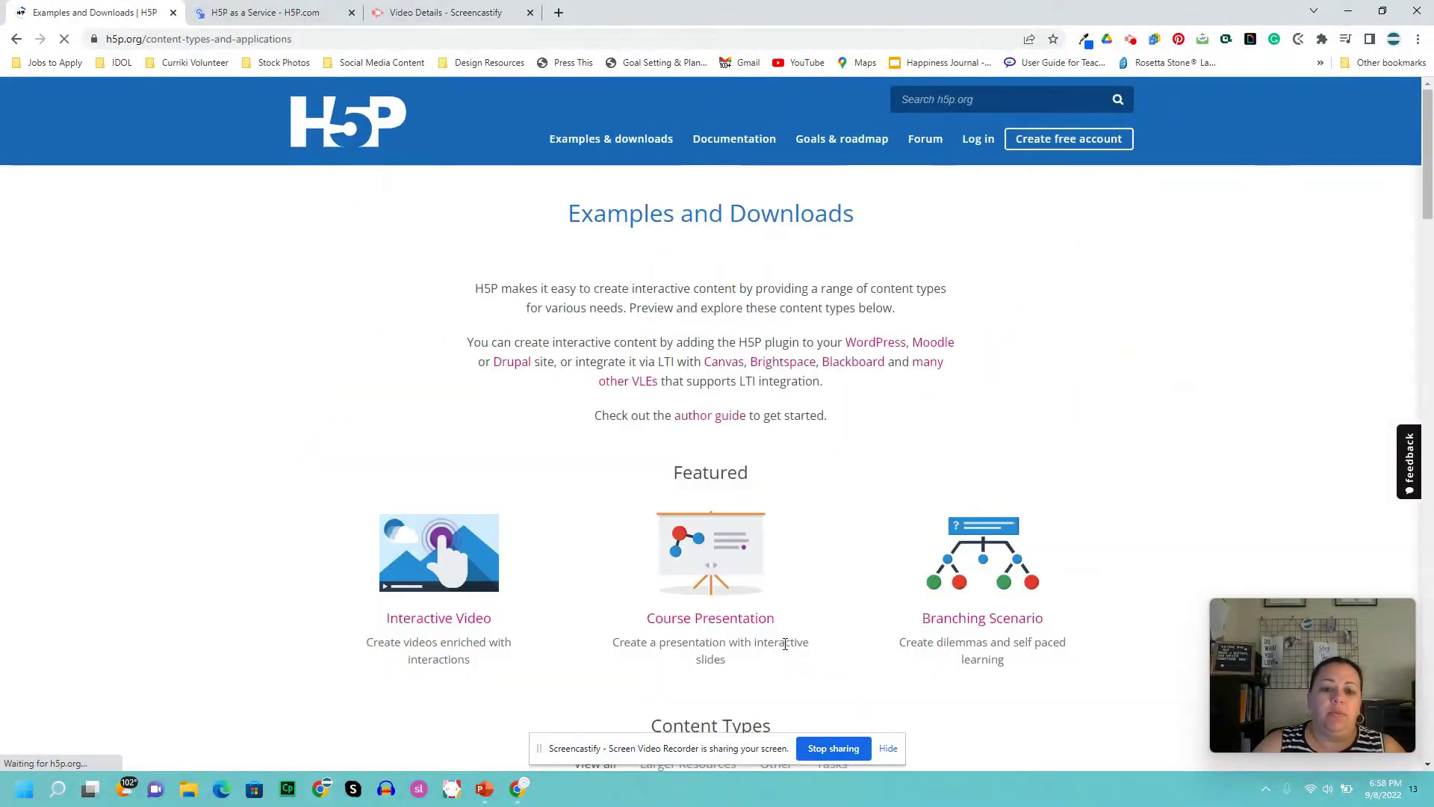
scroll(790, 635, "down", 5)
scroll(790, 627, "down", 3)
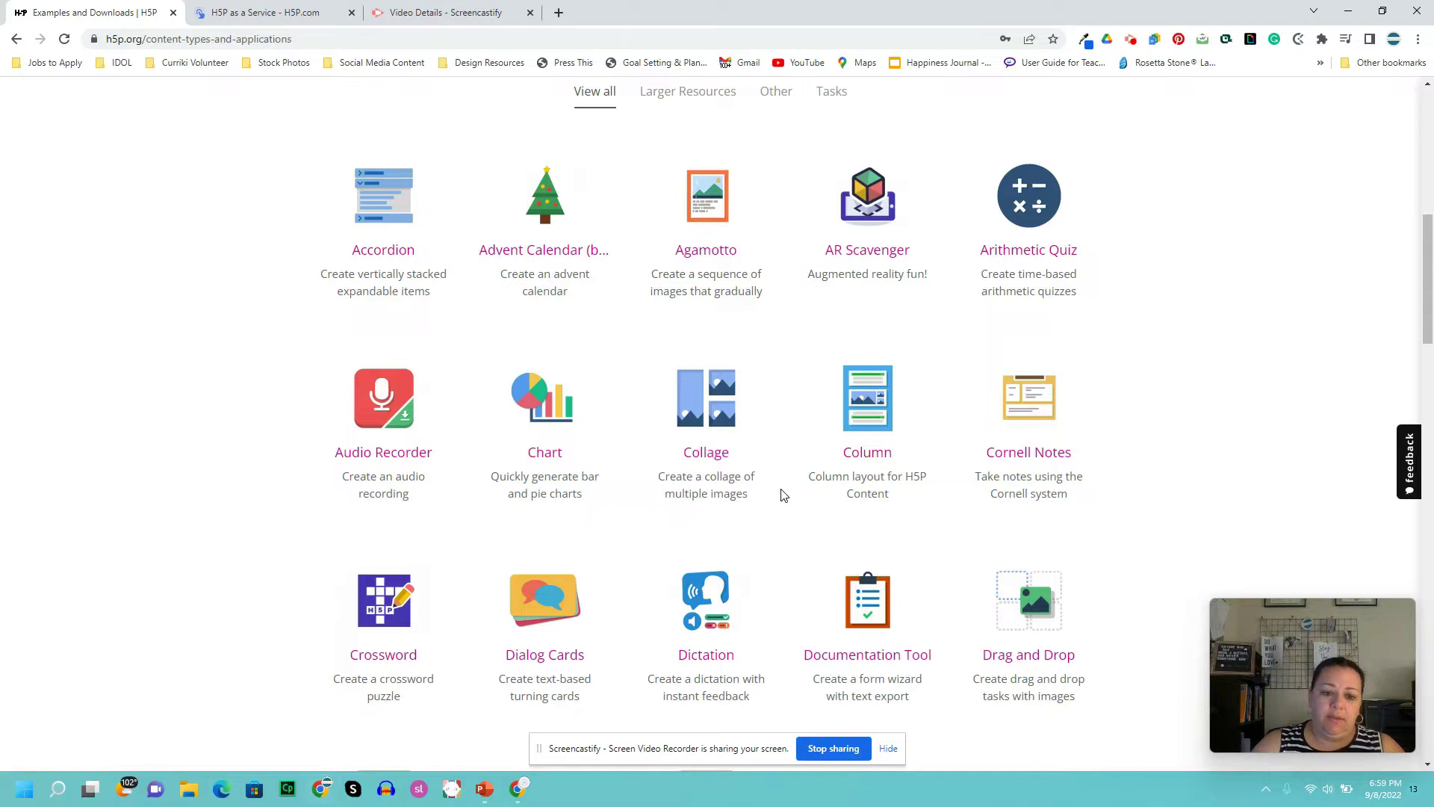
scroll(776, 497, "down", 2)
scroll(773, 504, "down", 1)
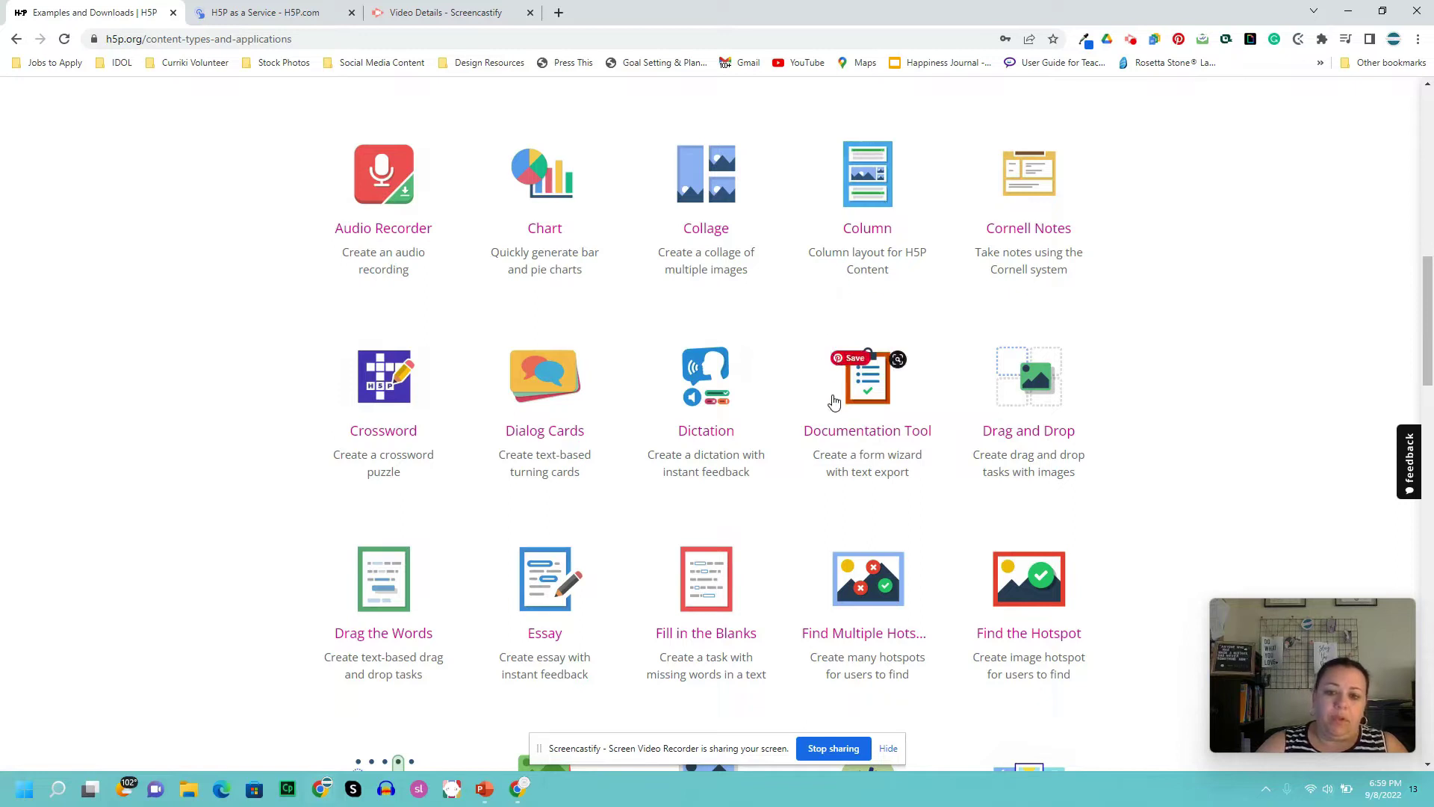
scroll(794, 458, "up", 1)
scroll(794, 458, "down", 3)
scroll(792, 455, "down", 2)
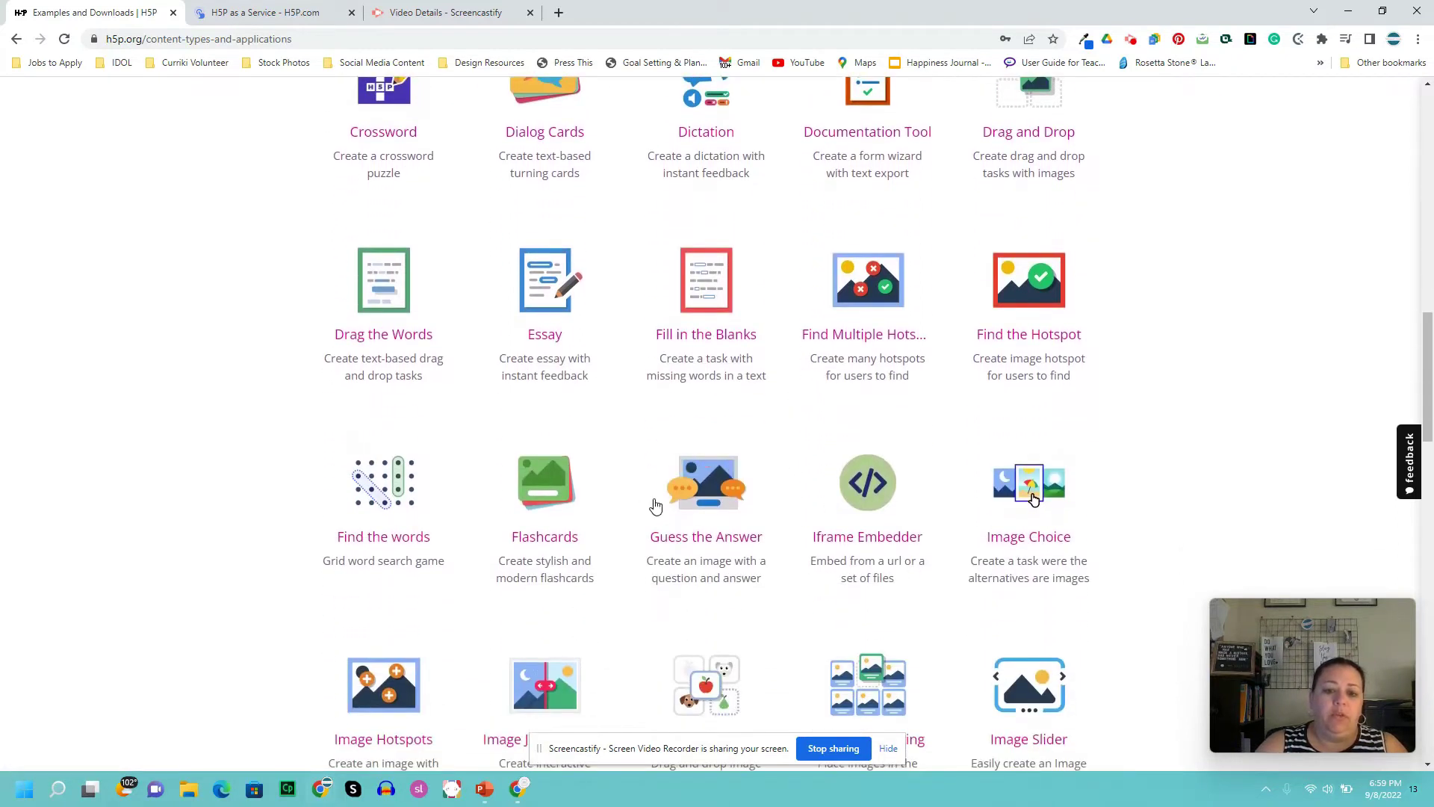
left_click(717, 511)
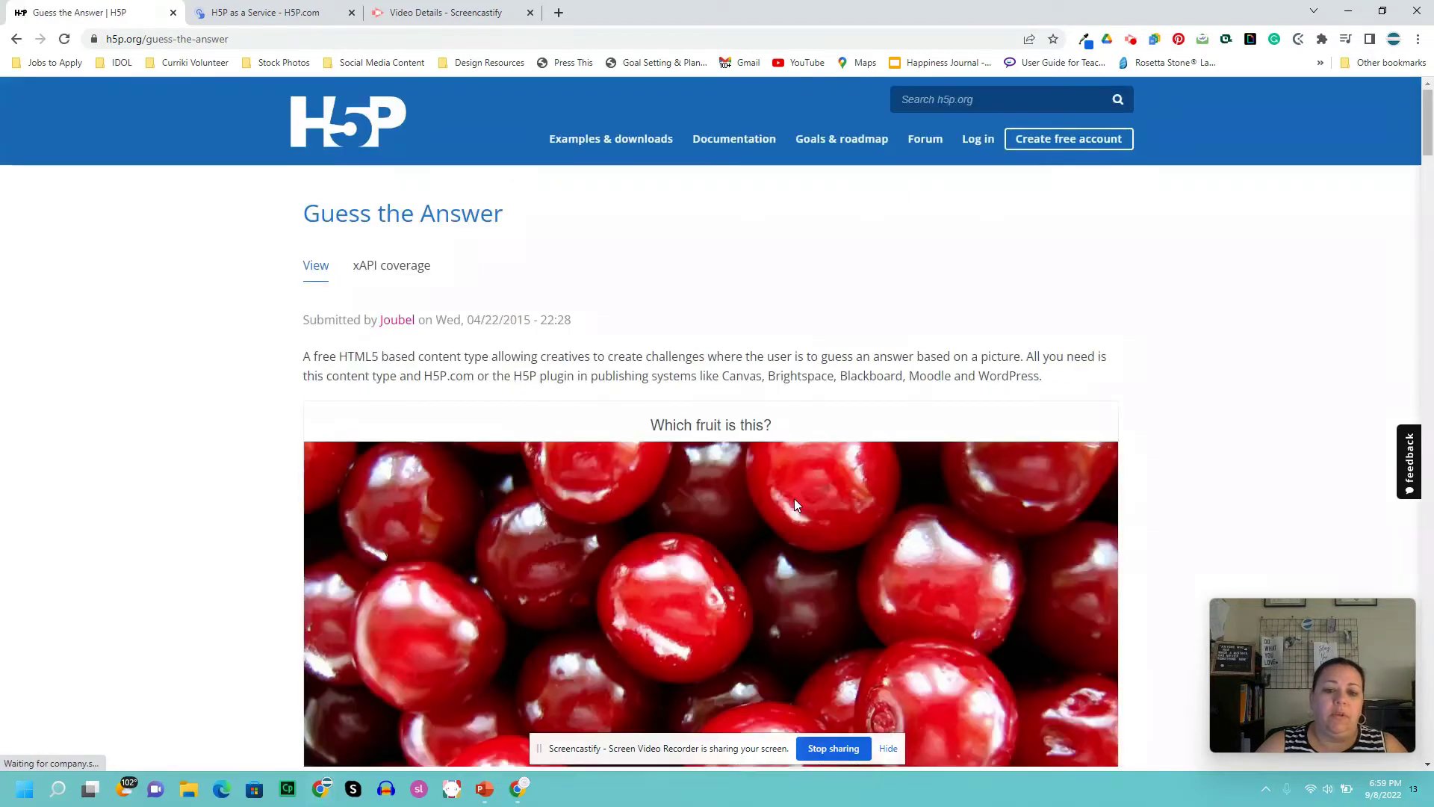
- Reveal the answer 'Cherries' for the 'Which fruit is this?' photo
scroll(865, 478, "down", 3)
scroll(865, 478, "down", 1)
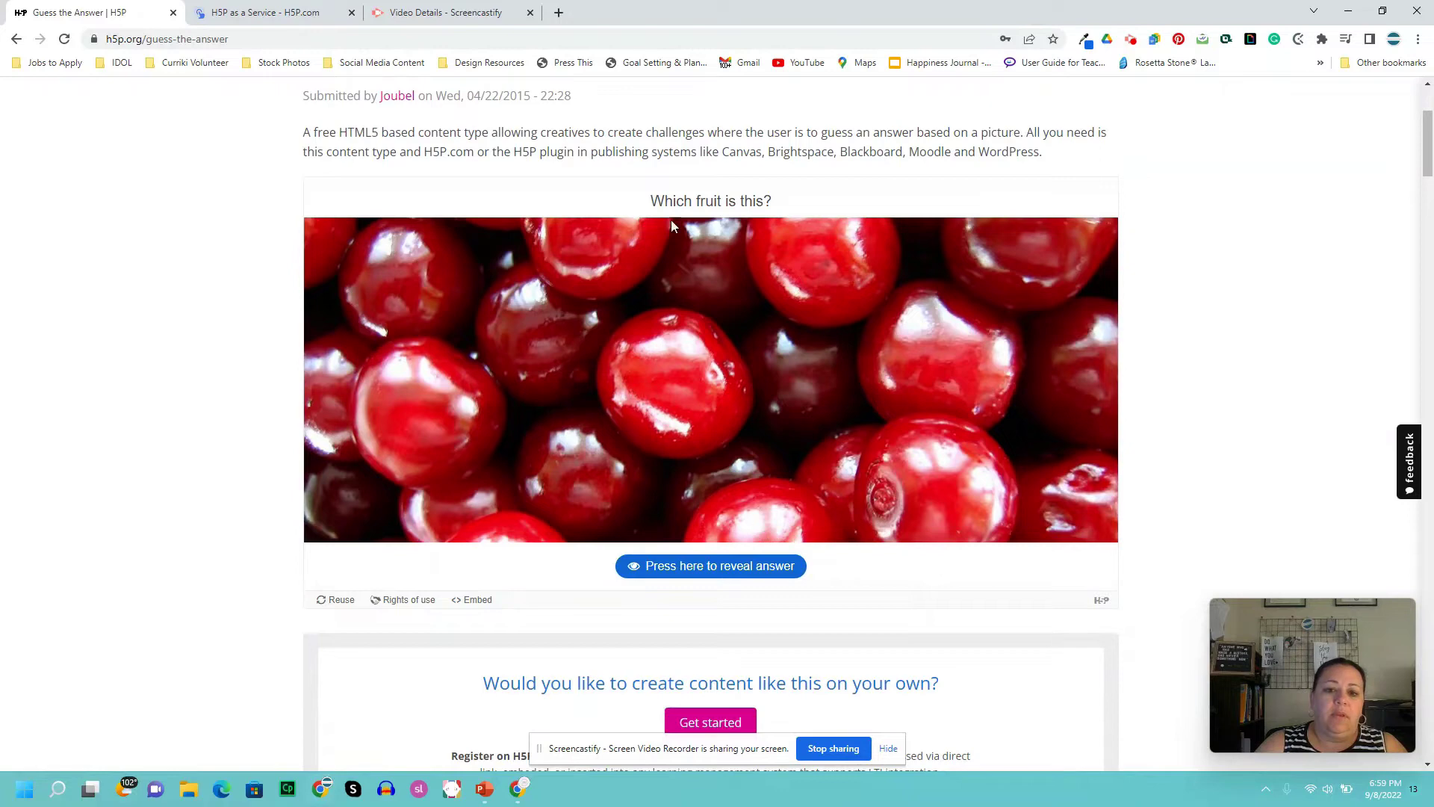
left_click(761, 571)
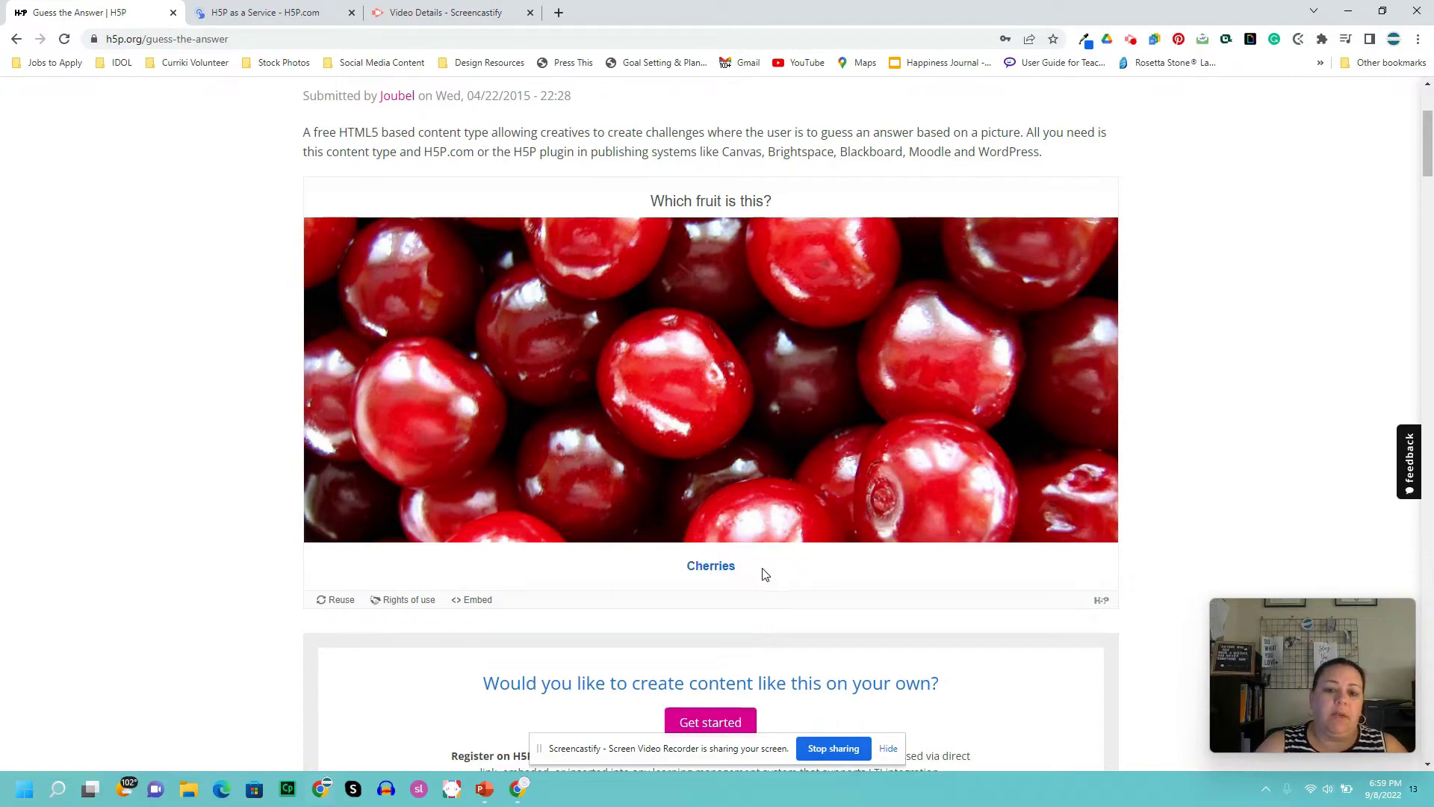
scroll(730, 517, "down", 1)
scroll(730, 521, "up", 4)
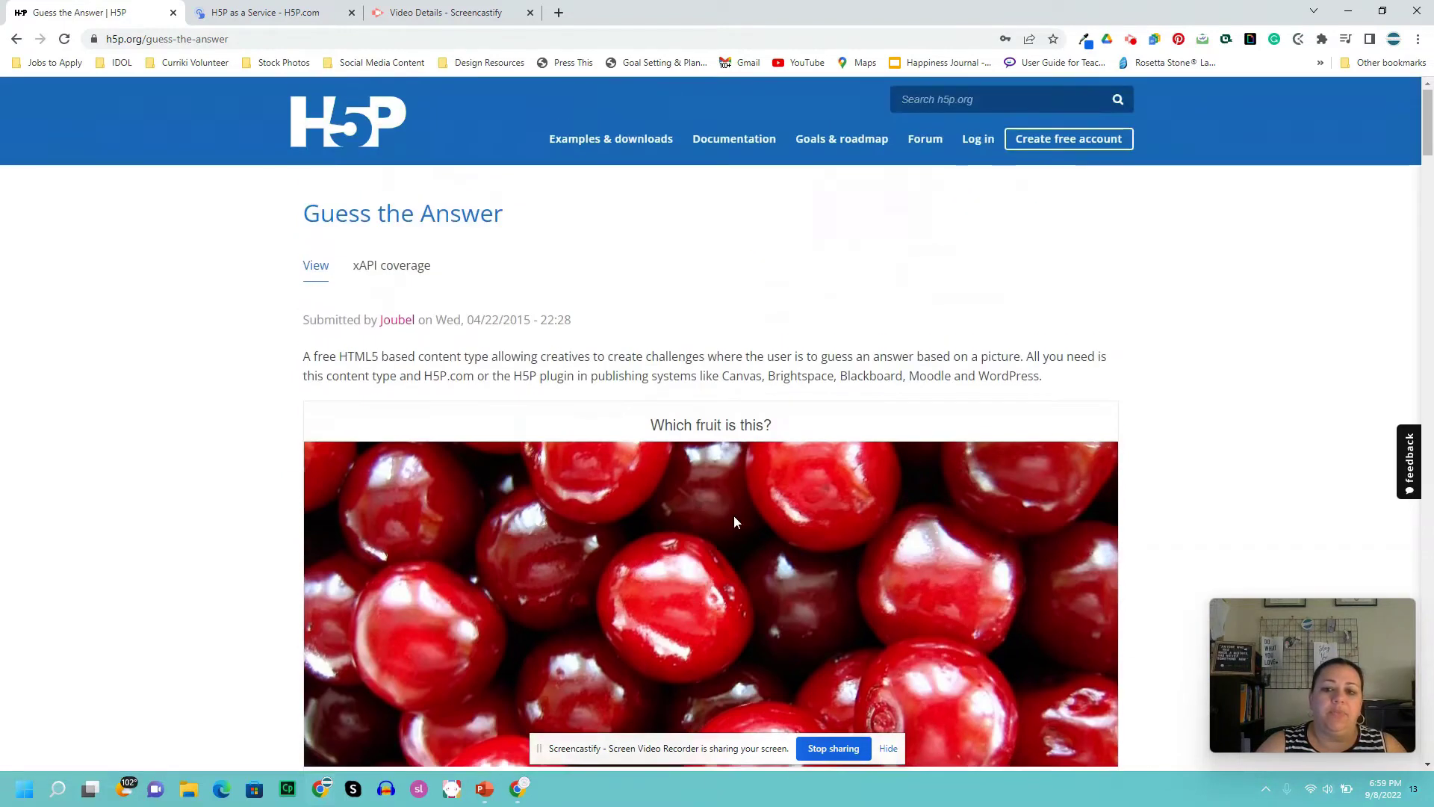
- Log in to the H5P account and go to Try out H5P to create new content
left_click(978, 142)
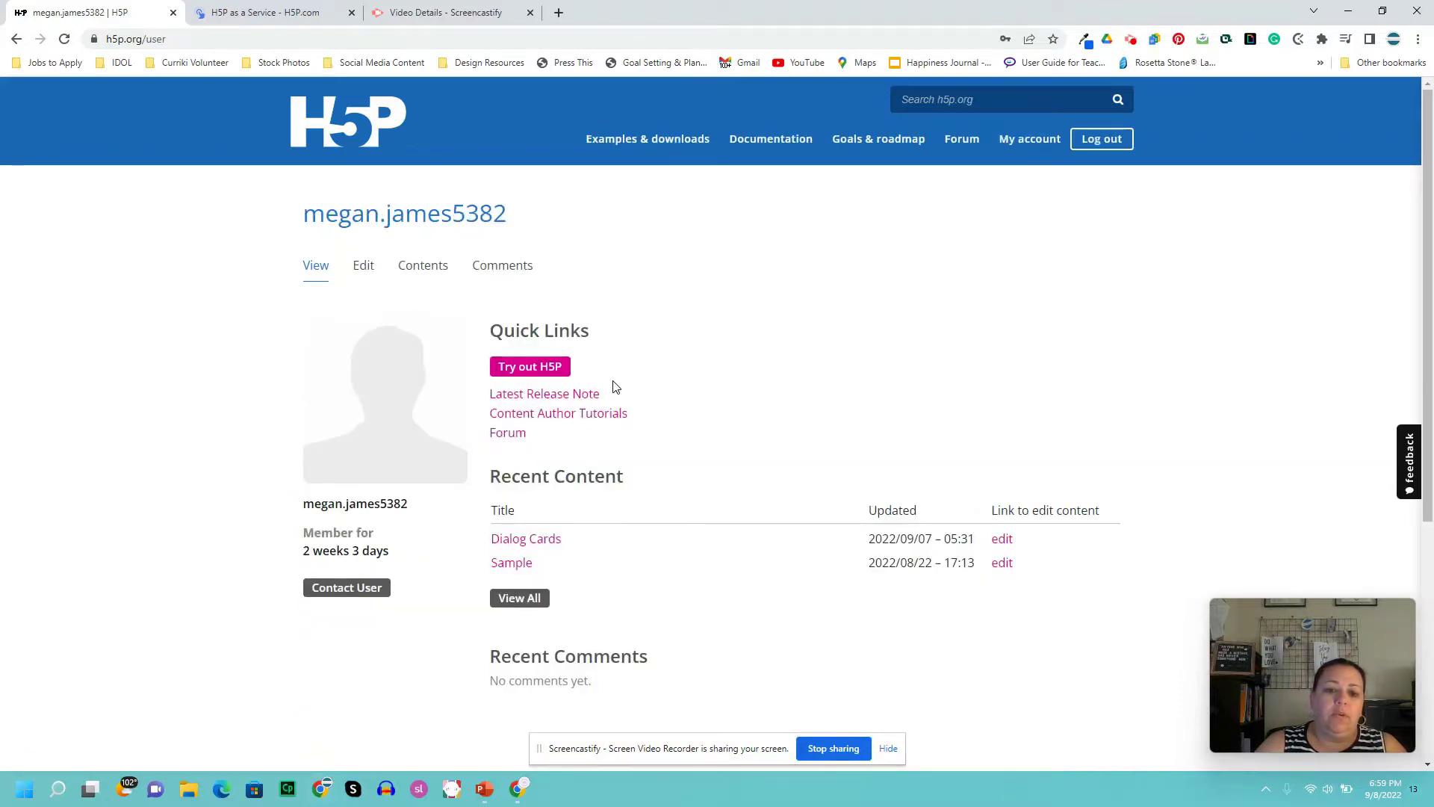
scroll(797, 420, "down", 2)
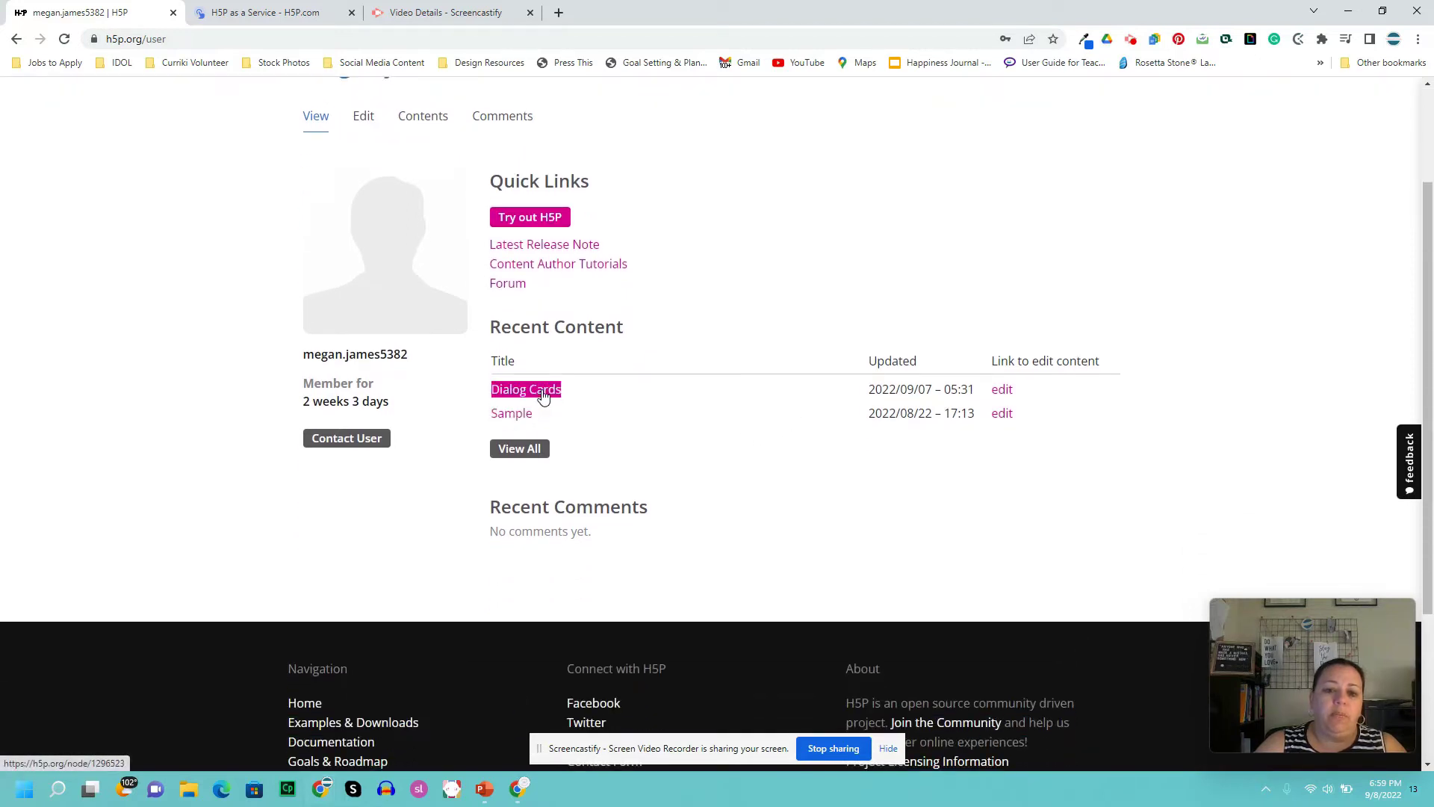
left_click(554, 223)
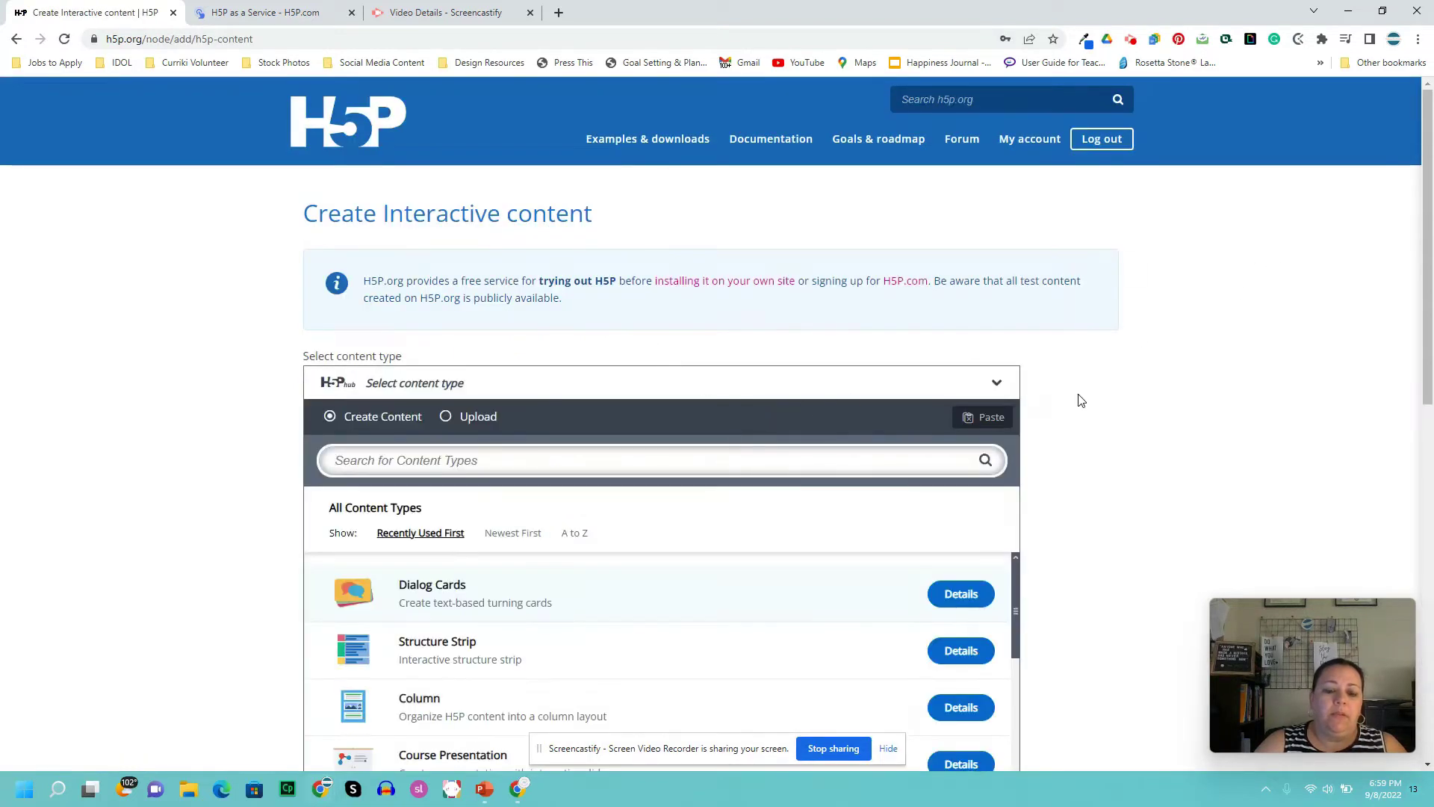
- Find Dialog Cards in the All Content Types list and select it
scroll(1177, 385, "down", 4)
scroll(1164, 376, "down", 1)
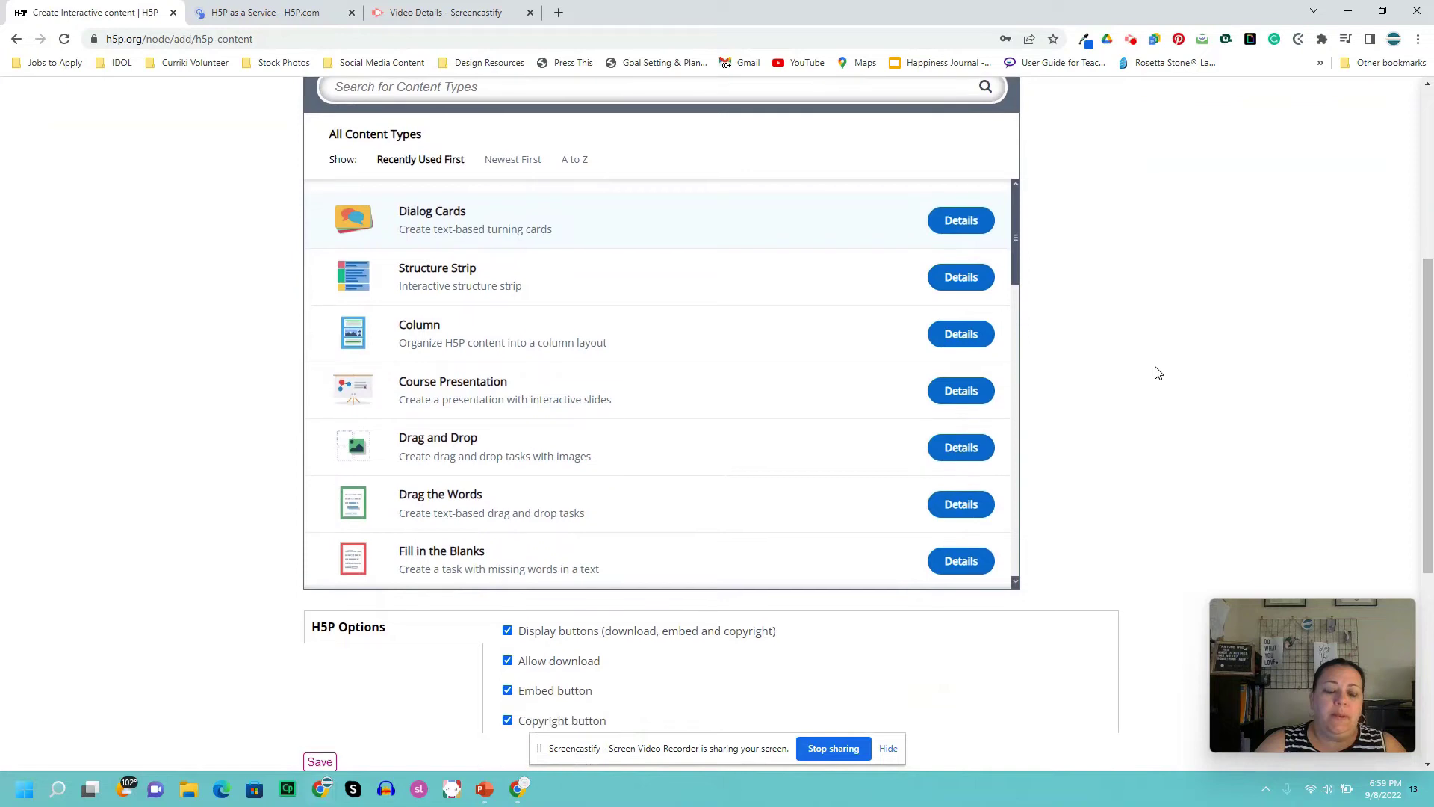
scroll(850, 488, "down", 2)
scroll(849, 488, "down", 5)
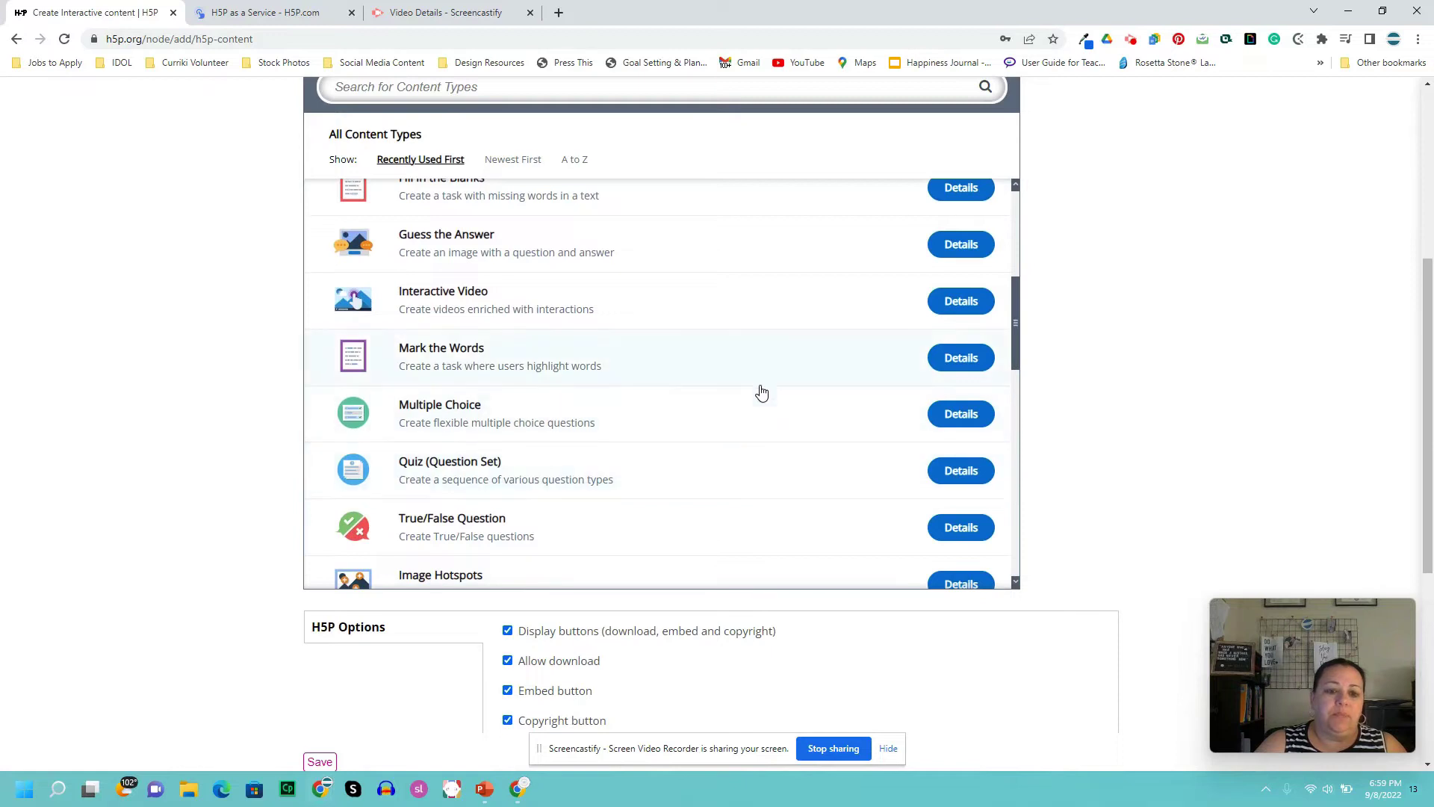
scroll(740, 425, "down", 3)
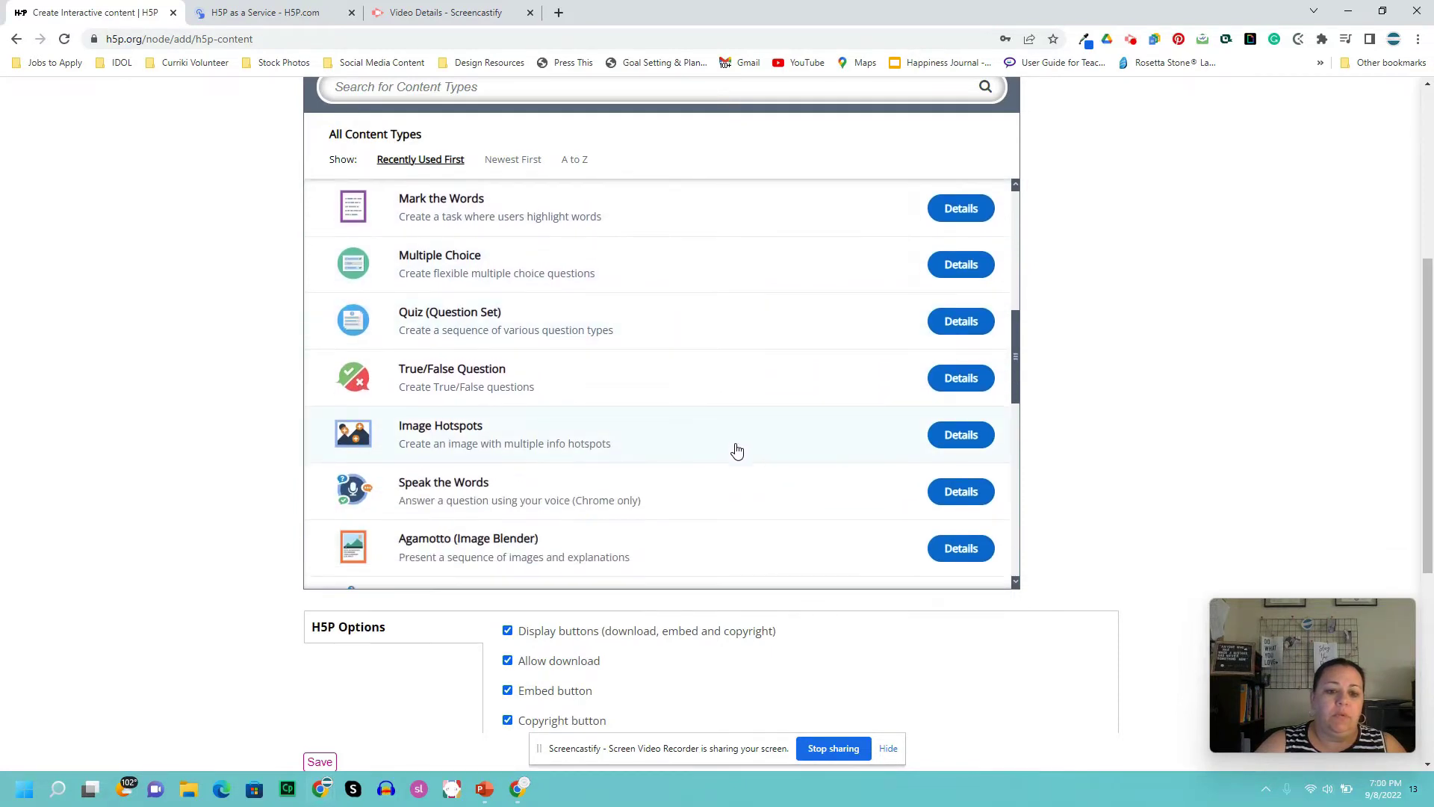
scroll(735, 453, "down", 1)
scroll(736, 455, "down", 4)
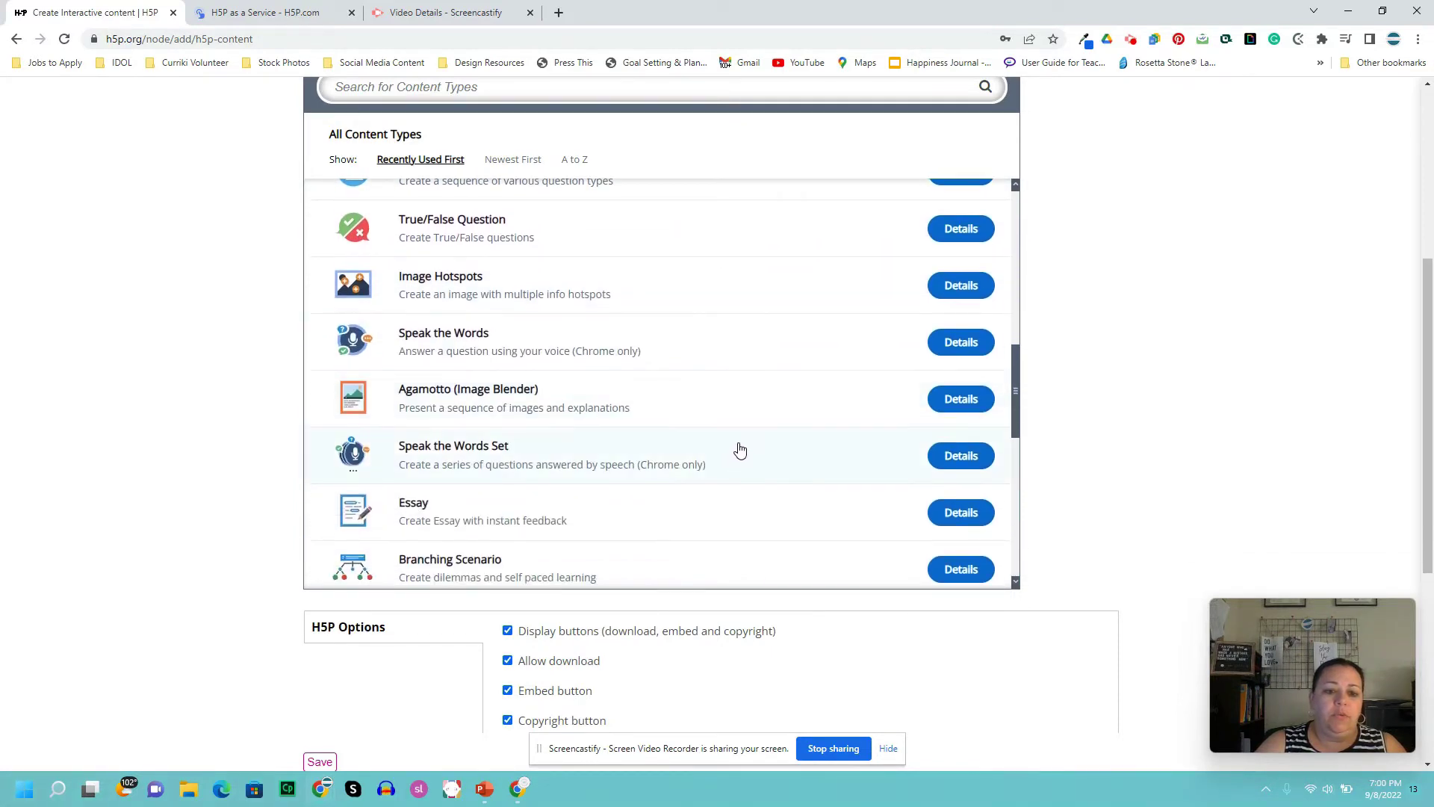
scroll(743, 452, "down", 4)
scroll(743, 441, "up", 12)
scroll(751, 431, "up", 3)
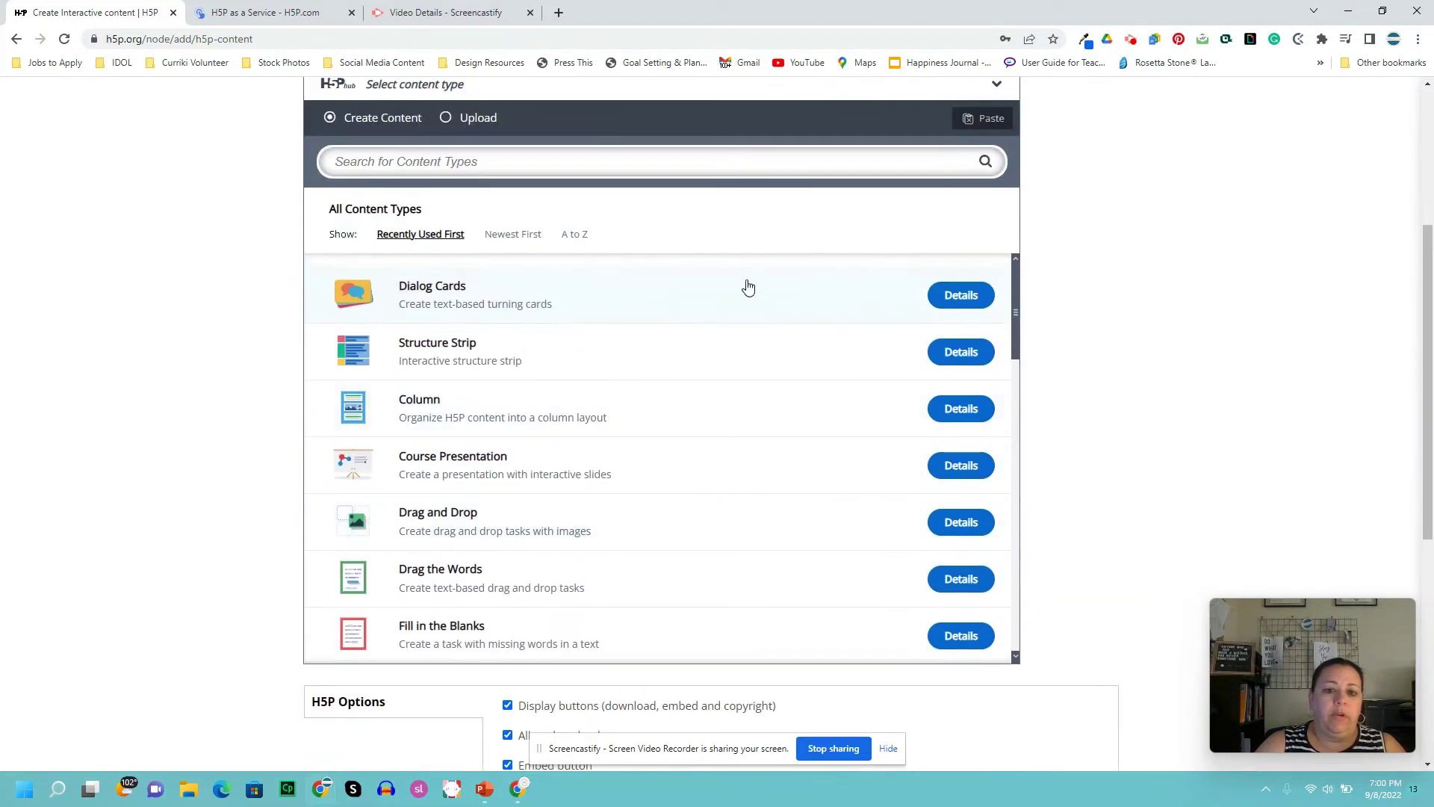
left_click(439, 287)
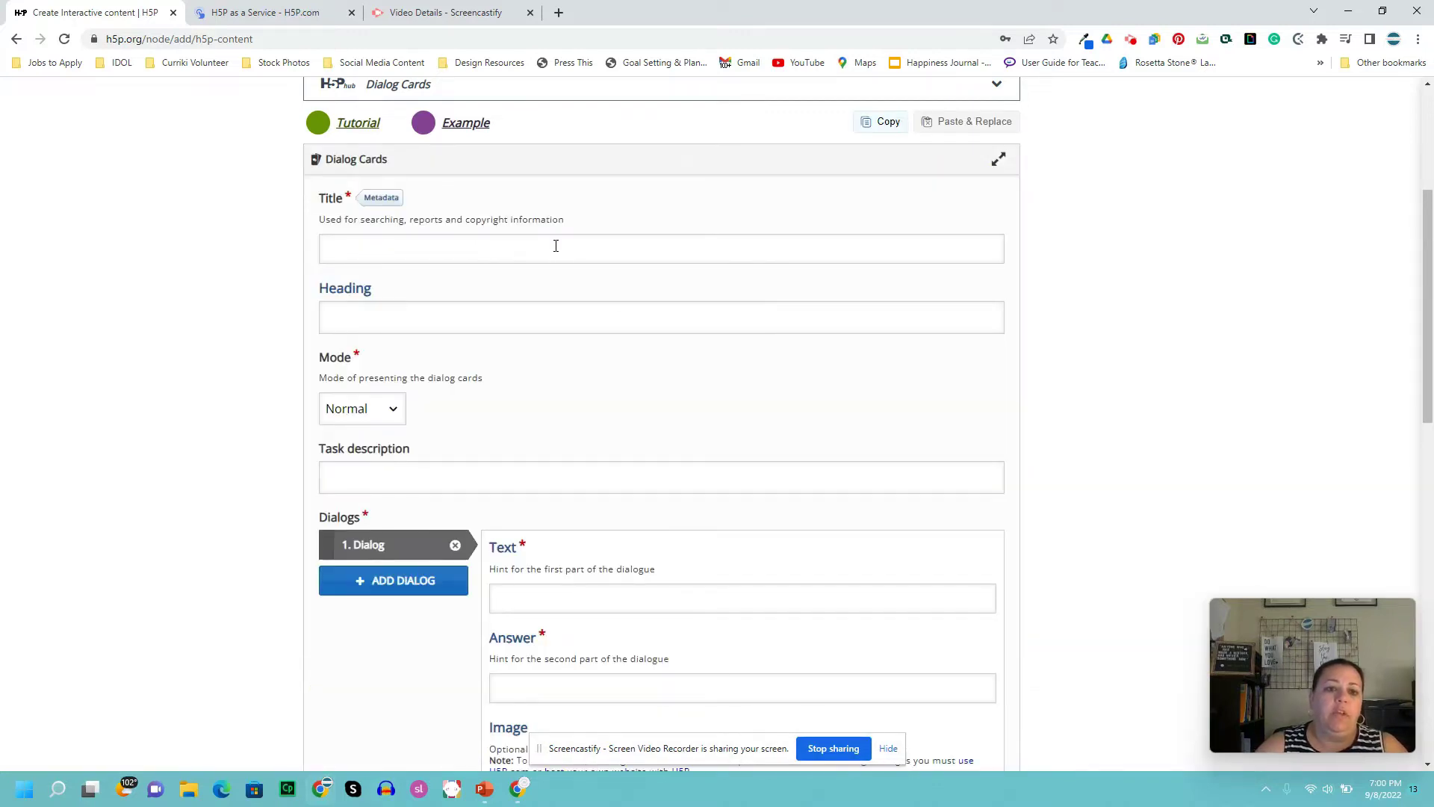
- Look over the blank Dialog Cards form, then switch the editor to fullscreen
scroll(1046, 266, "down", 4)
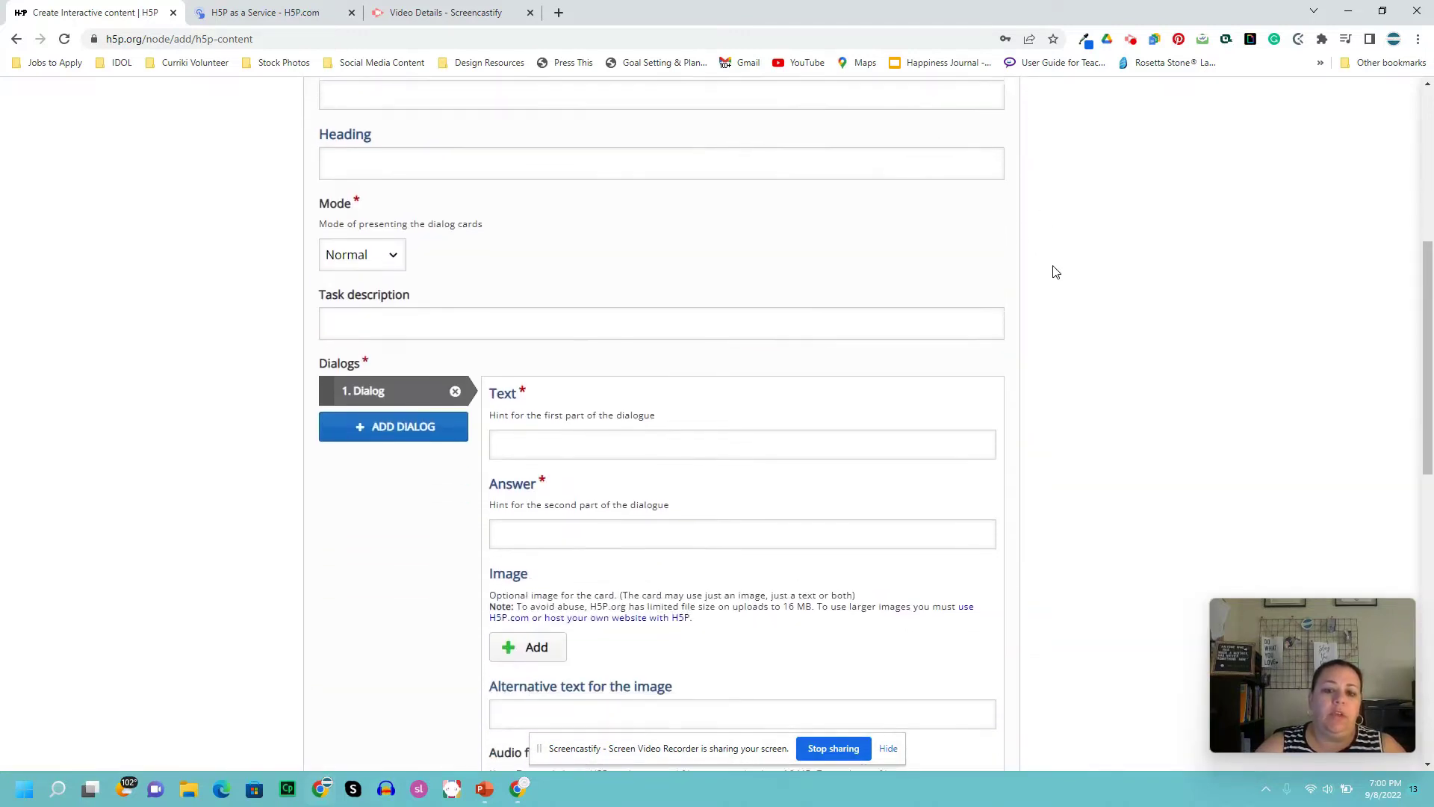
scroll(1042, 280, "down", 5)
scroll(1039, 285, "up", 5)
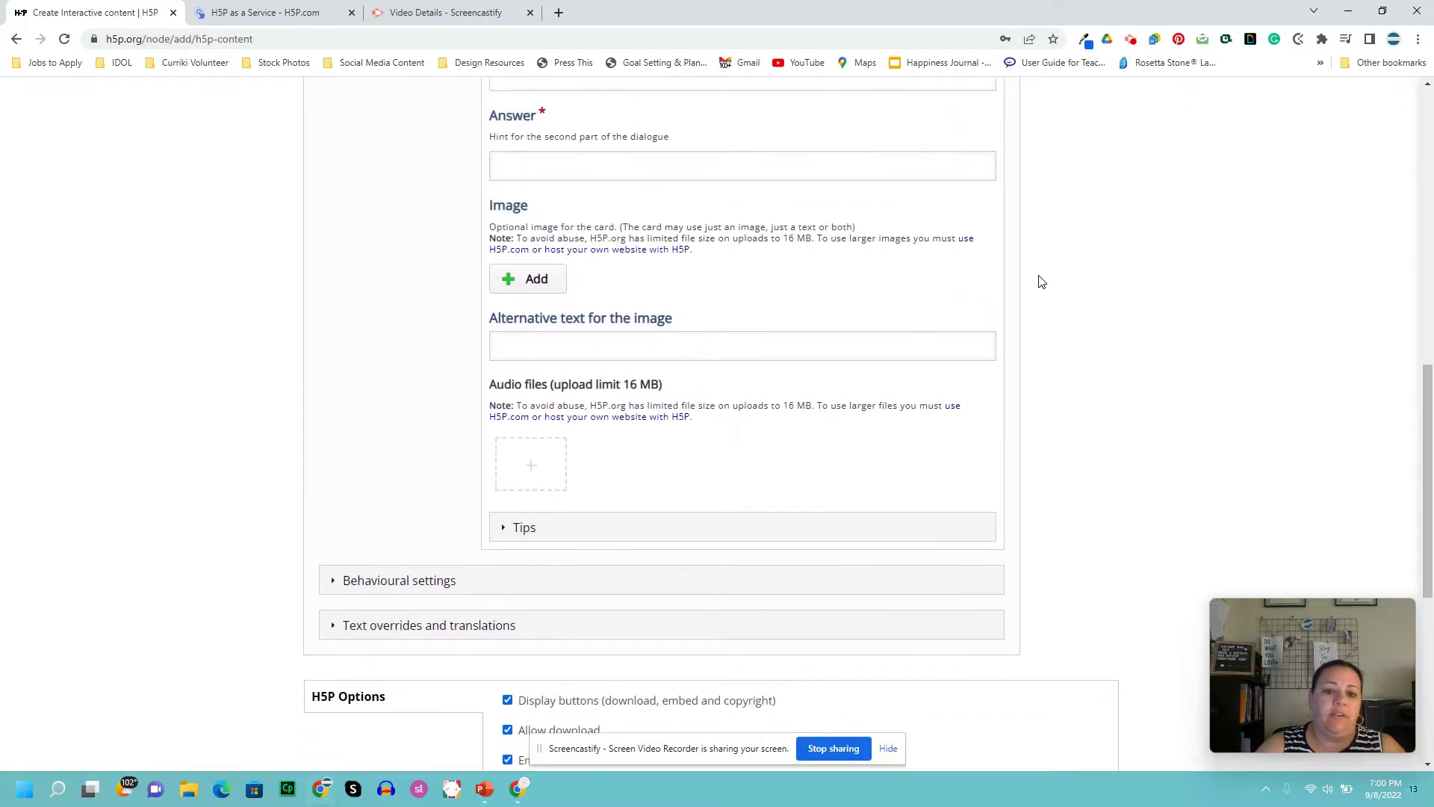
scroll(1042, 286, "up", 5)
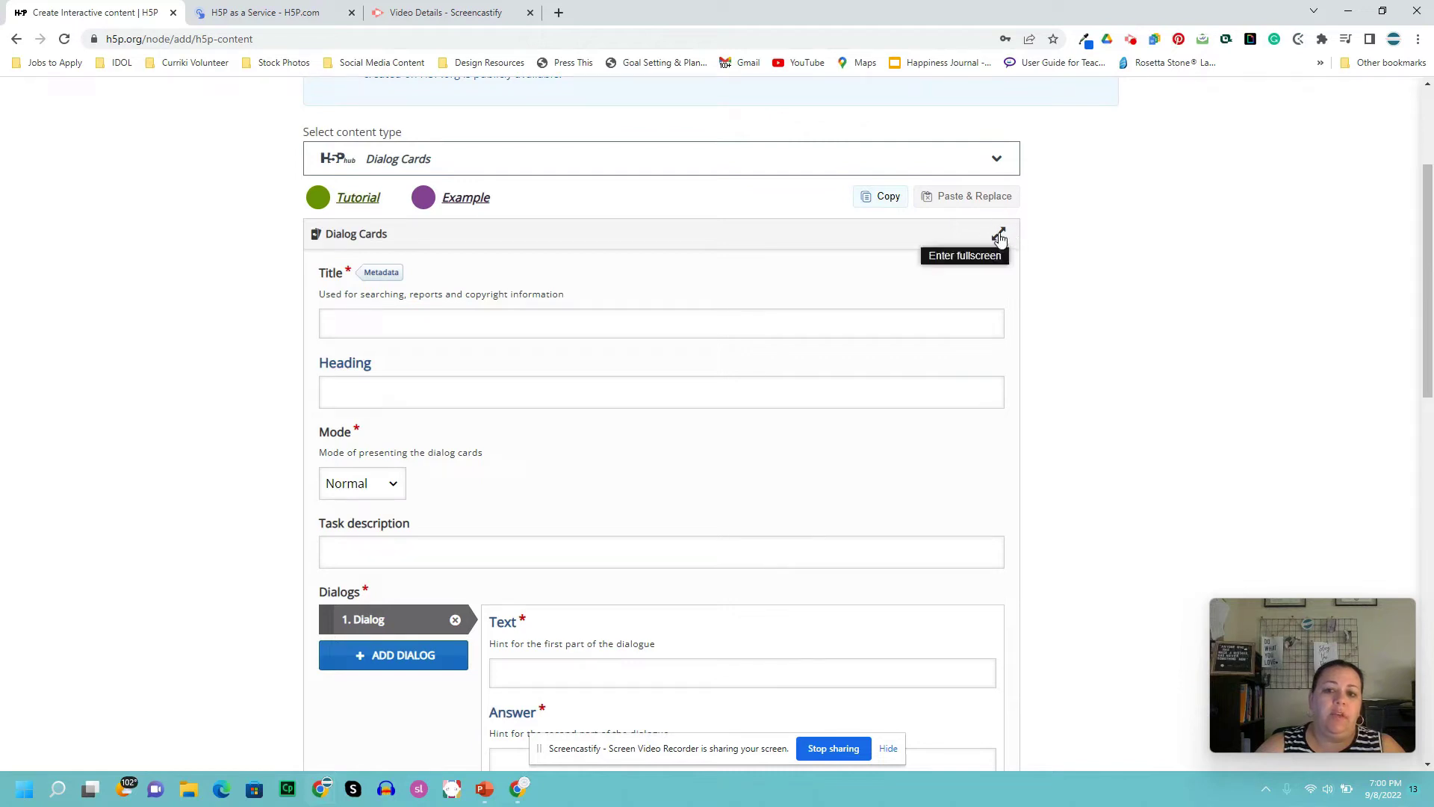
left_click(999, 234)
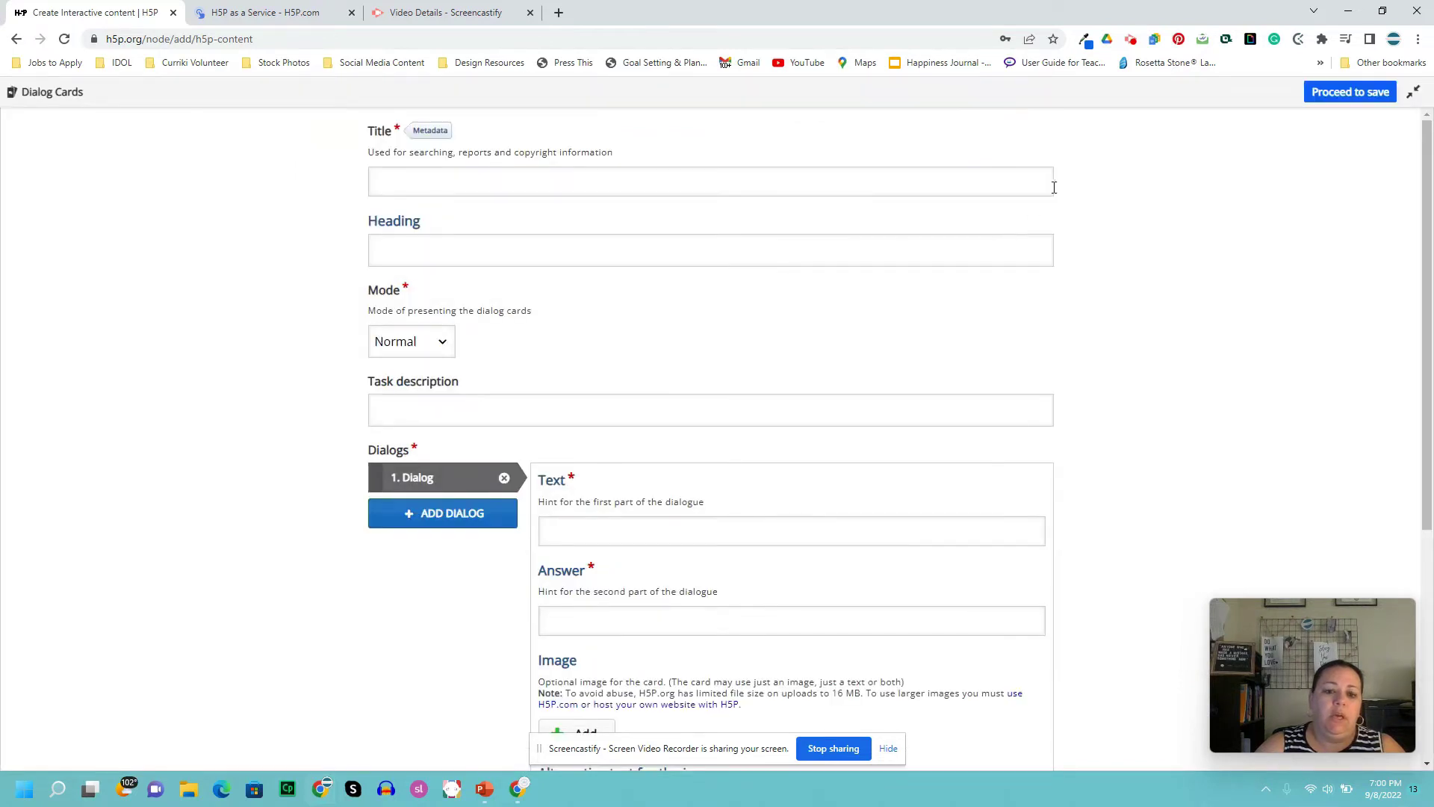
- Title the activity 'Dialog Cards Sample' and set the heading to 'Unit 1 Vocabulary'
left_click(613, 180)
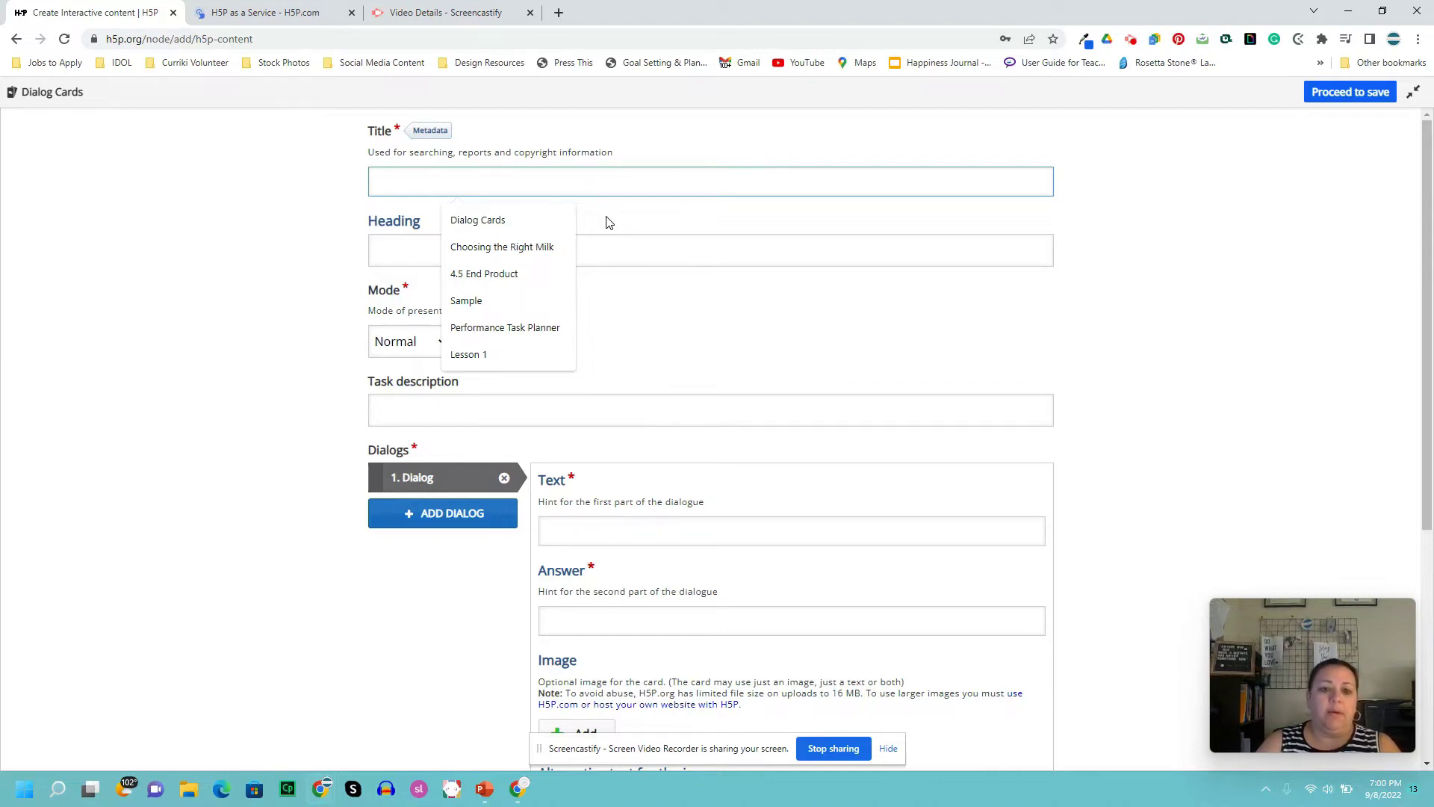
type("Dialog Cards")
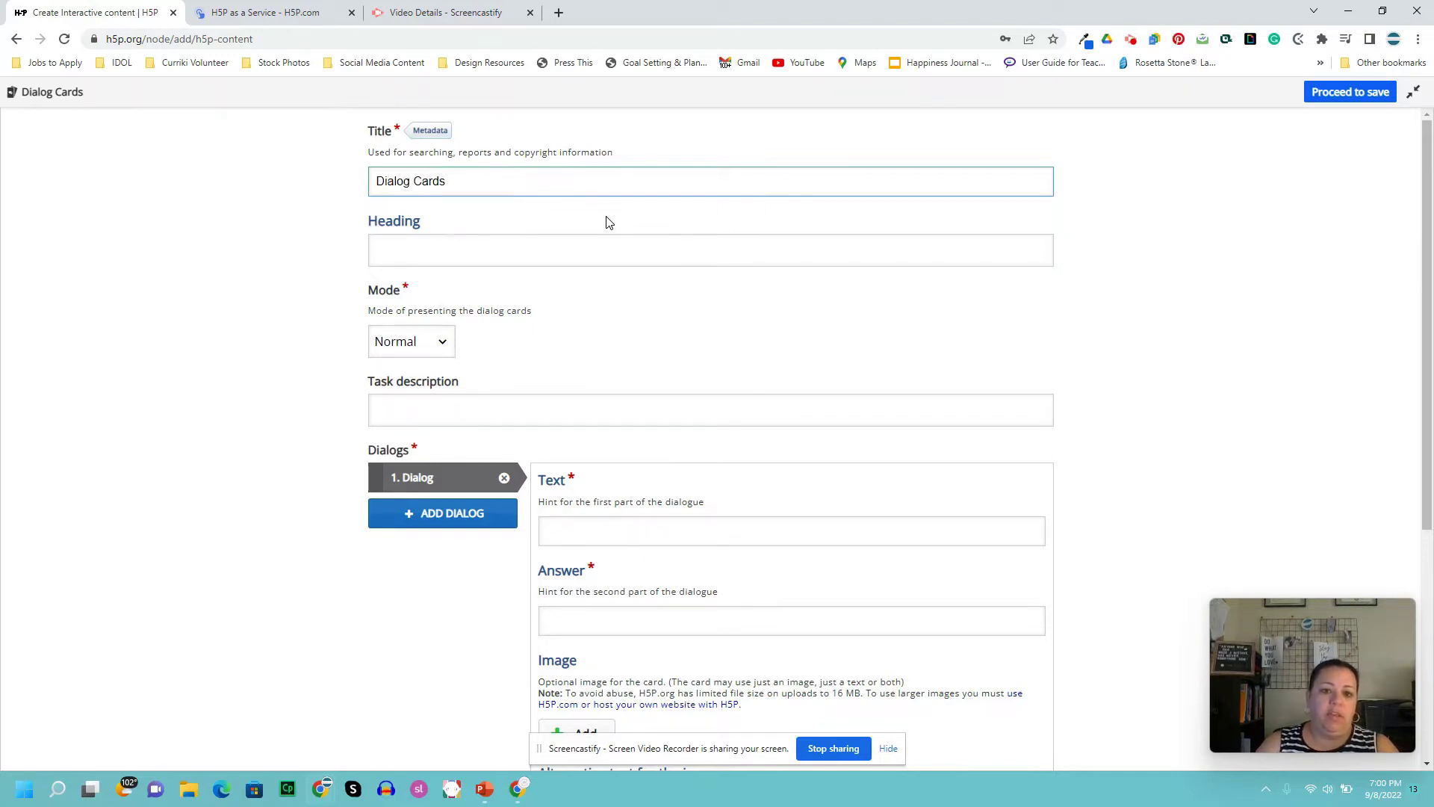
type(" Sample")
key("Tab")
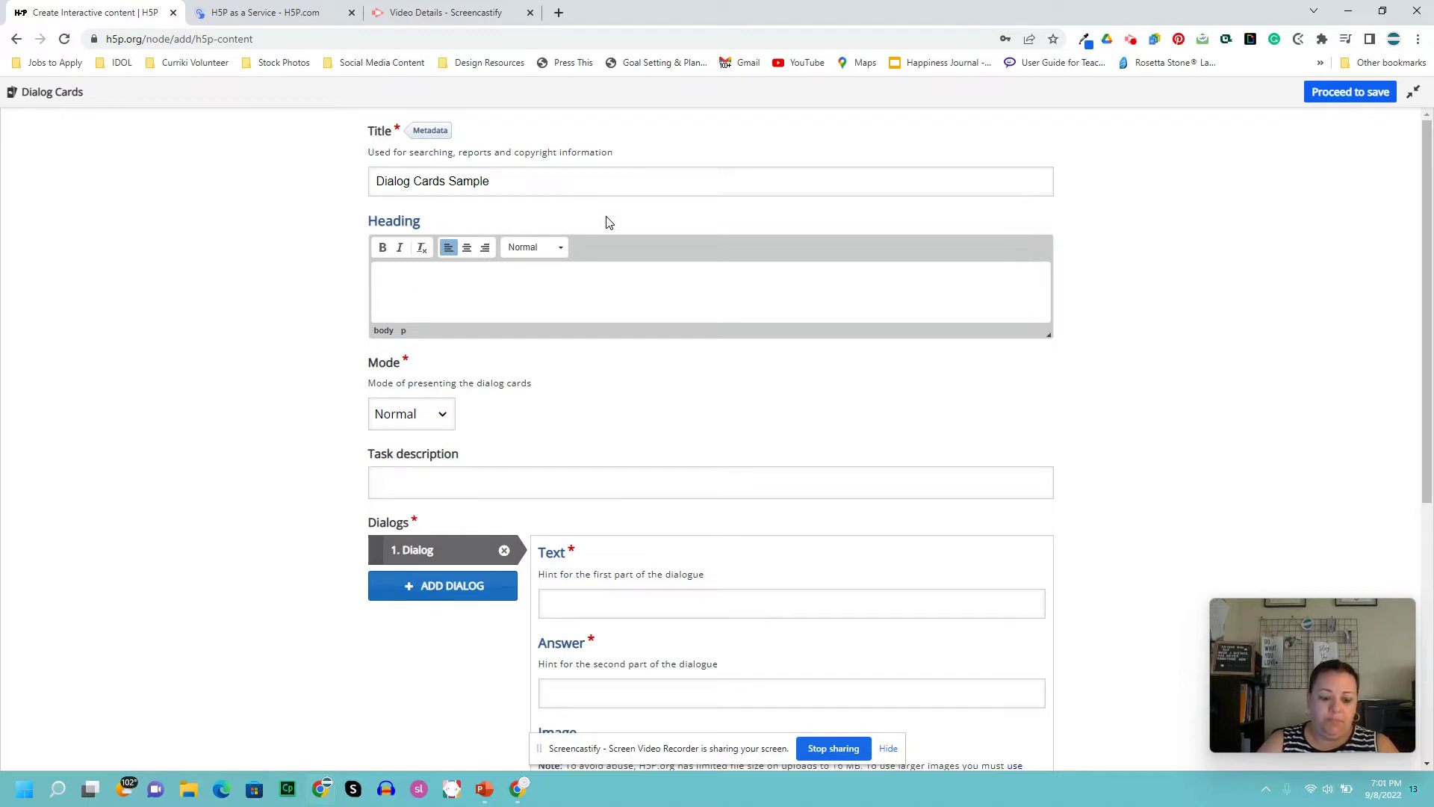
type("Unit 1")
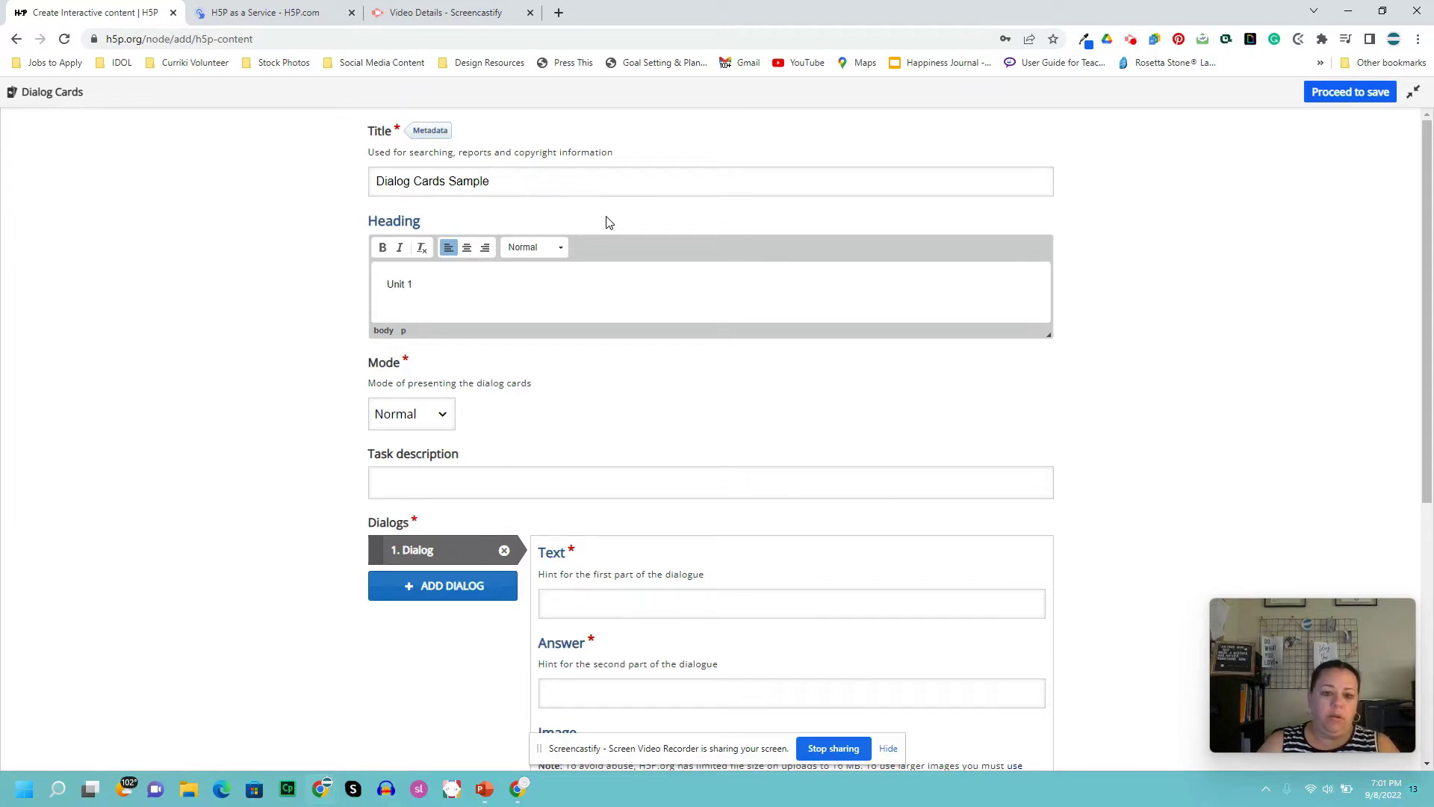
type(" Vocabua")
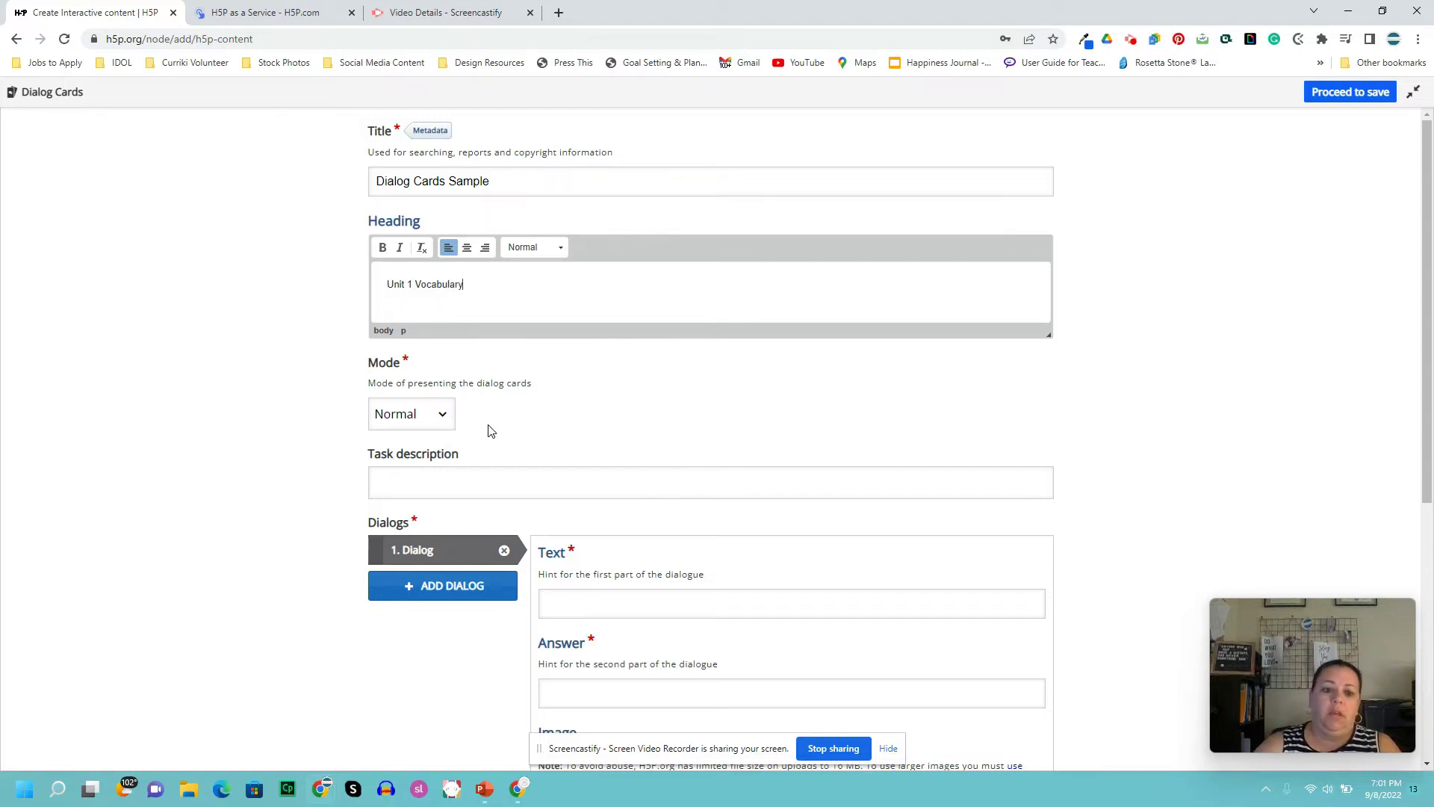
- Keep the Mode dropdown set to Normal and move on to the Task description
left_click(445, 420)
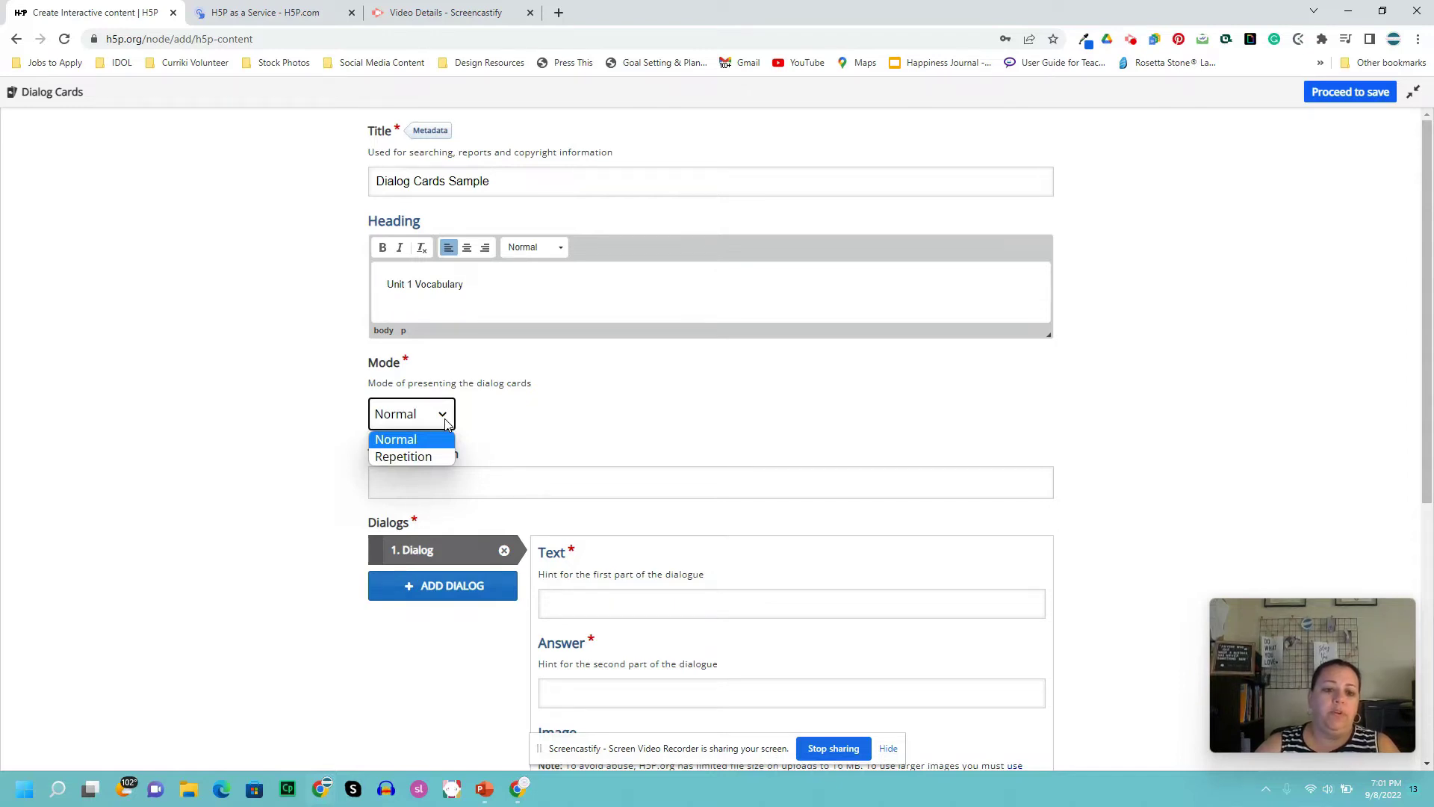
left_click(445, 423)
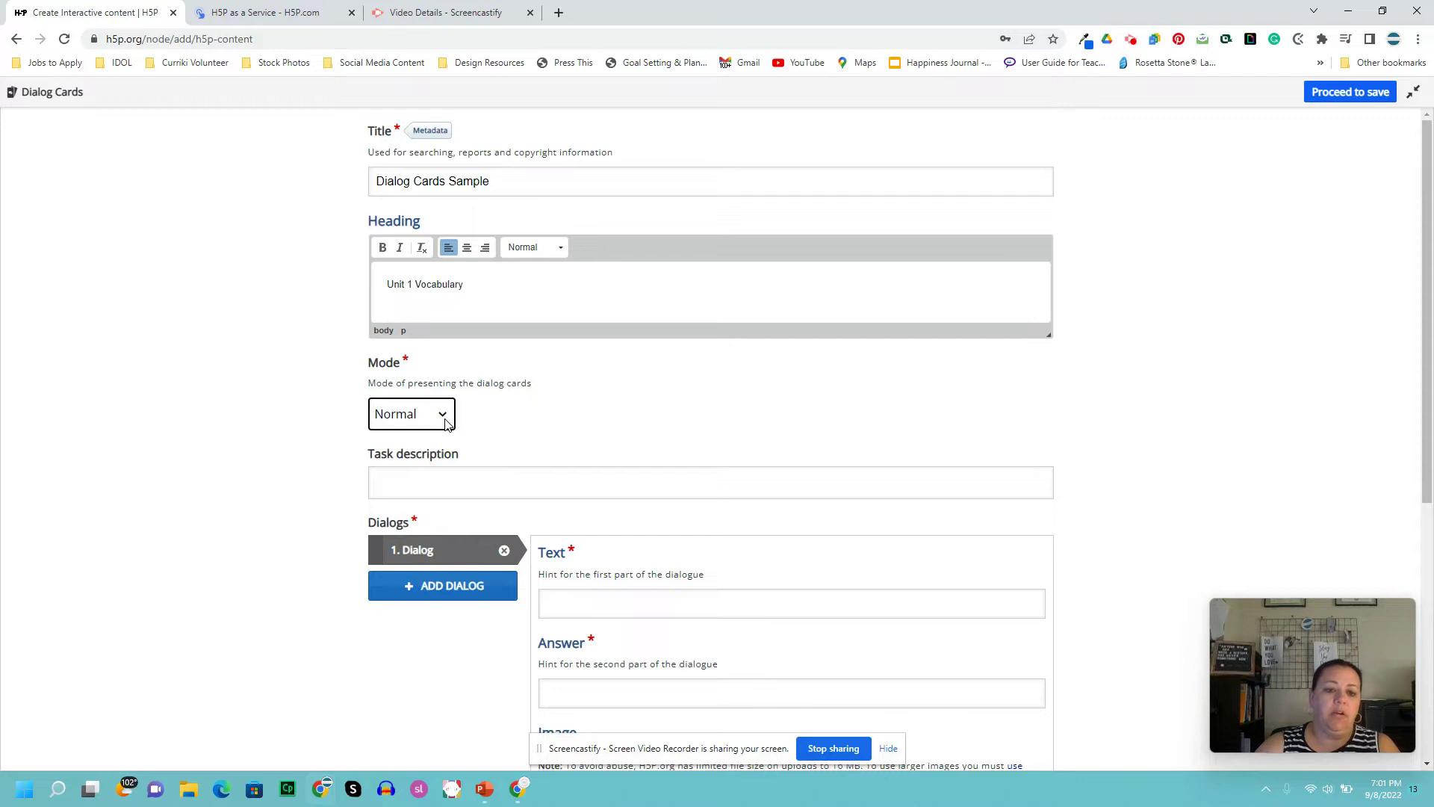
left_click(445, 423)
left_click(450, 424)
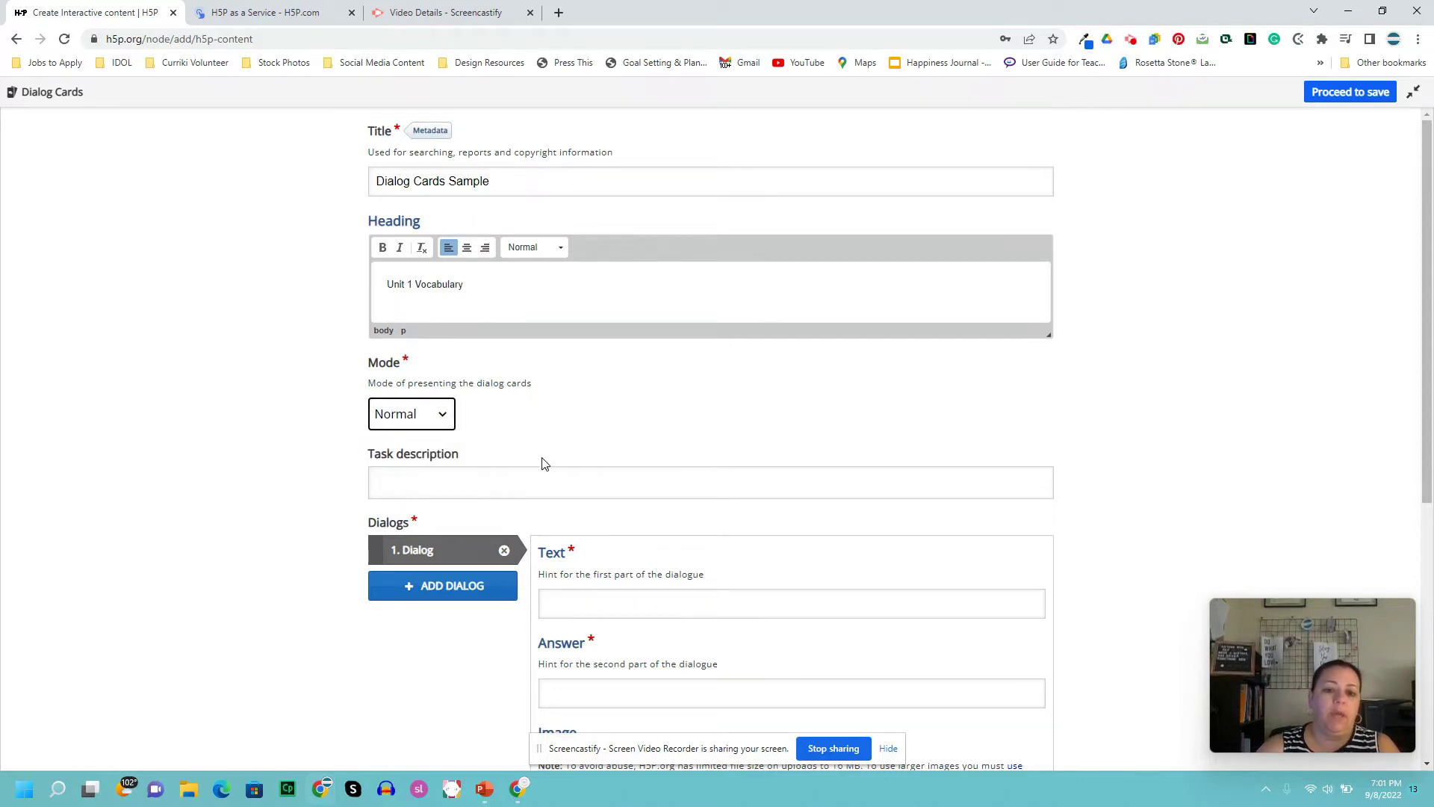
left_click(544, 480)
- Enter the task description 'Test your knowledge of the unit vocabulary by turning over each card.'
scroll(787, 365, "down", 2)
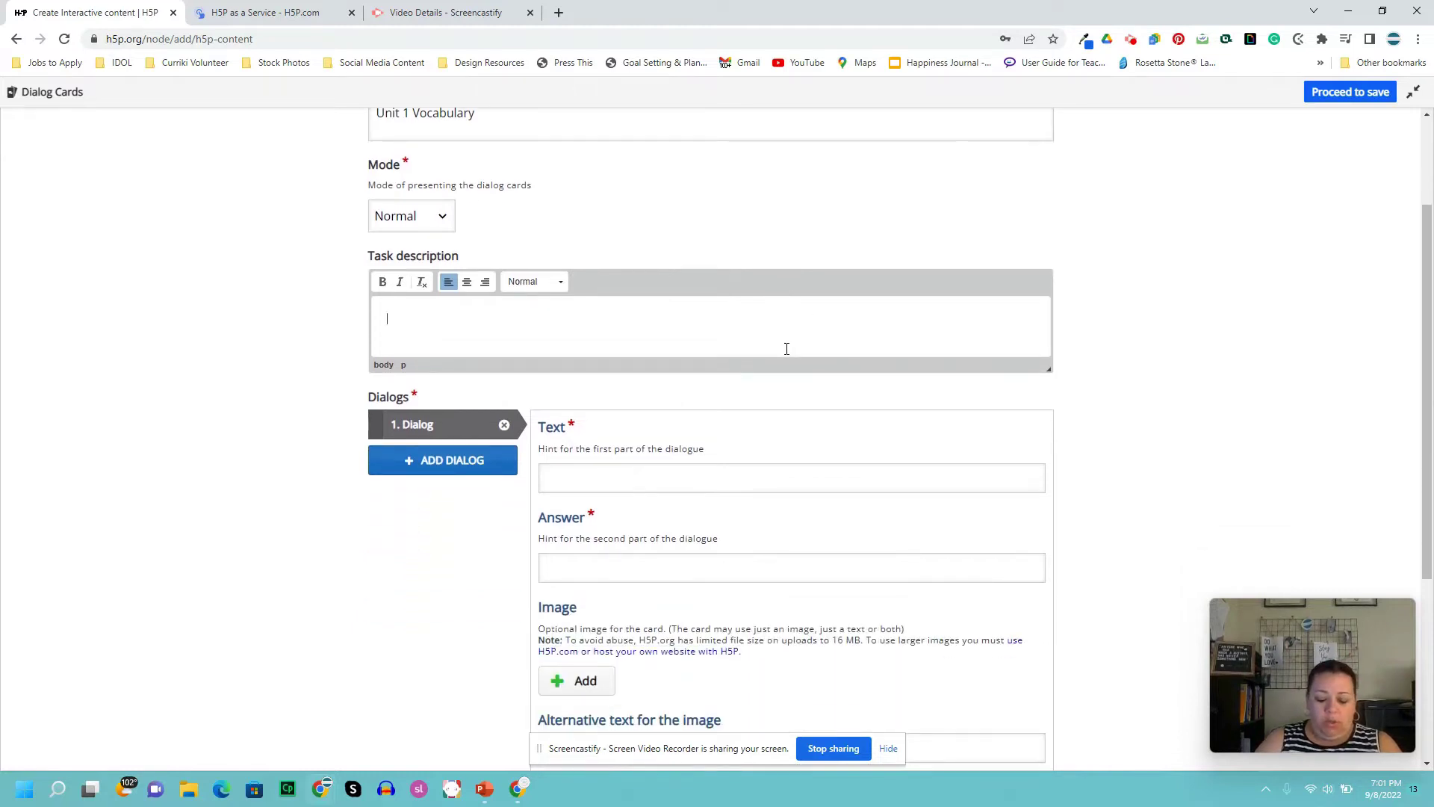
type("Test")
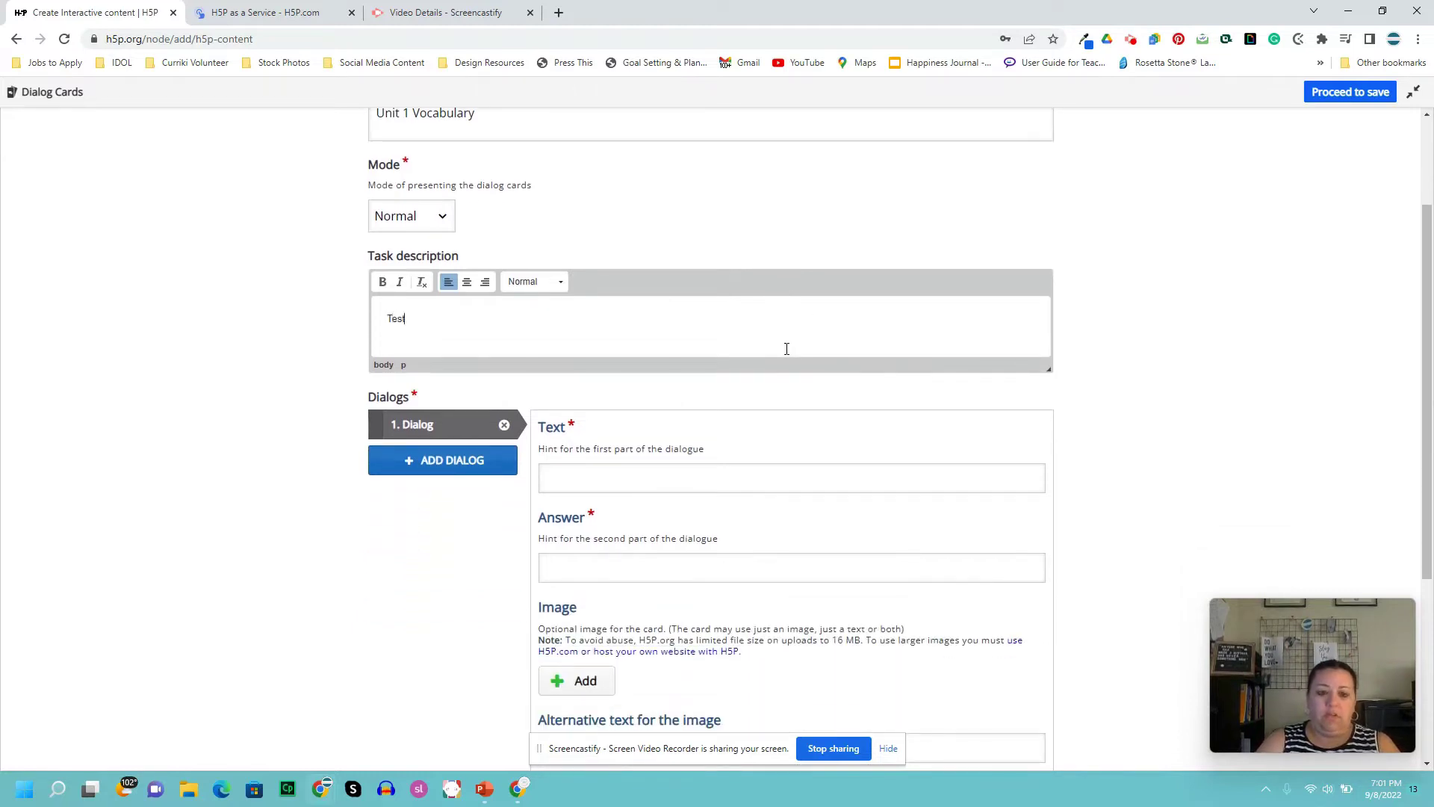
type(" your knowle")
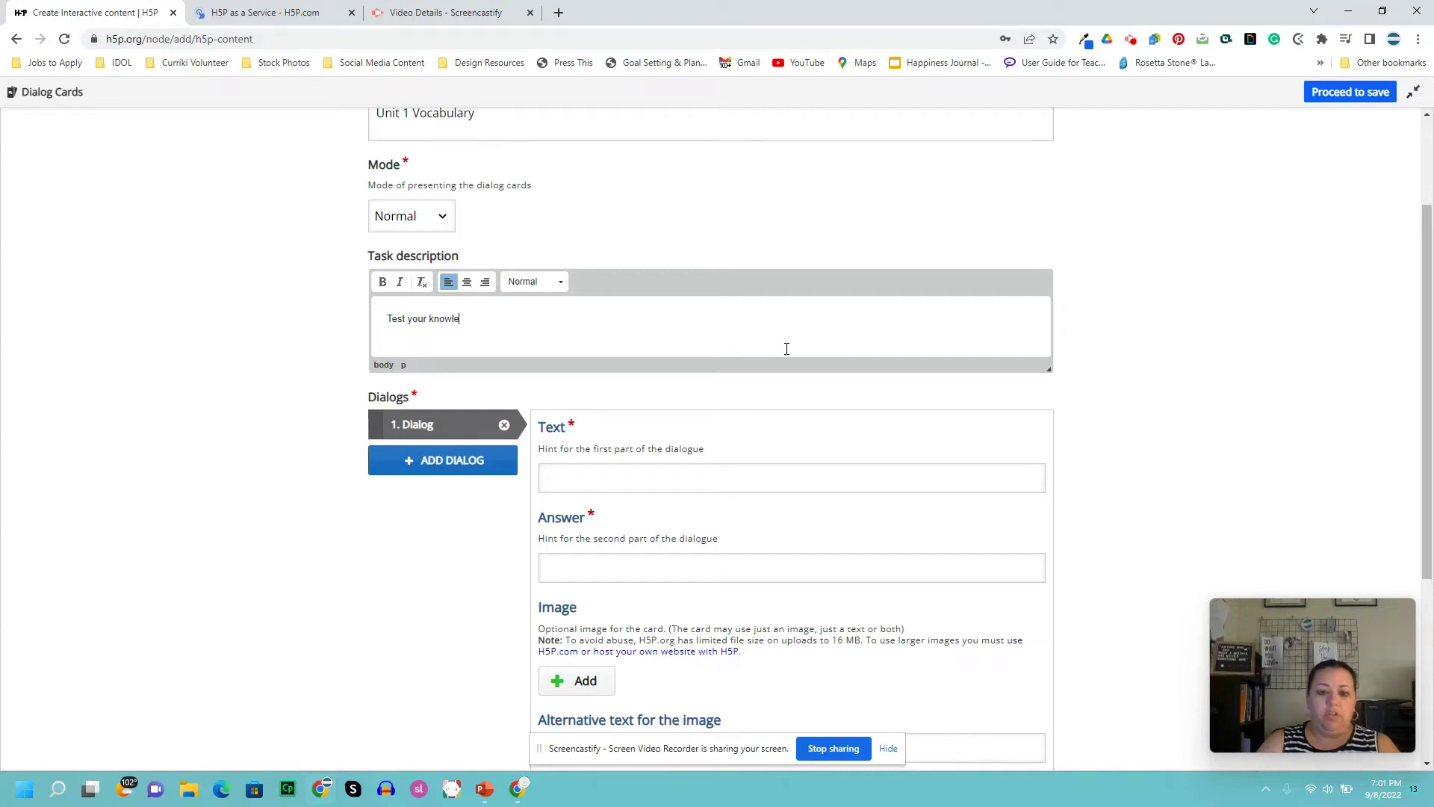
type("dge of th")
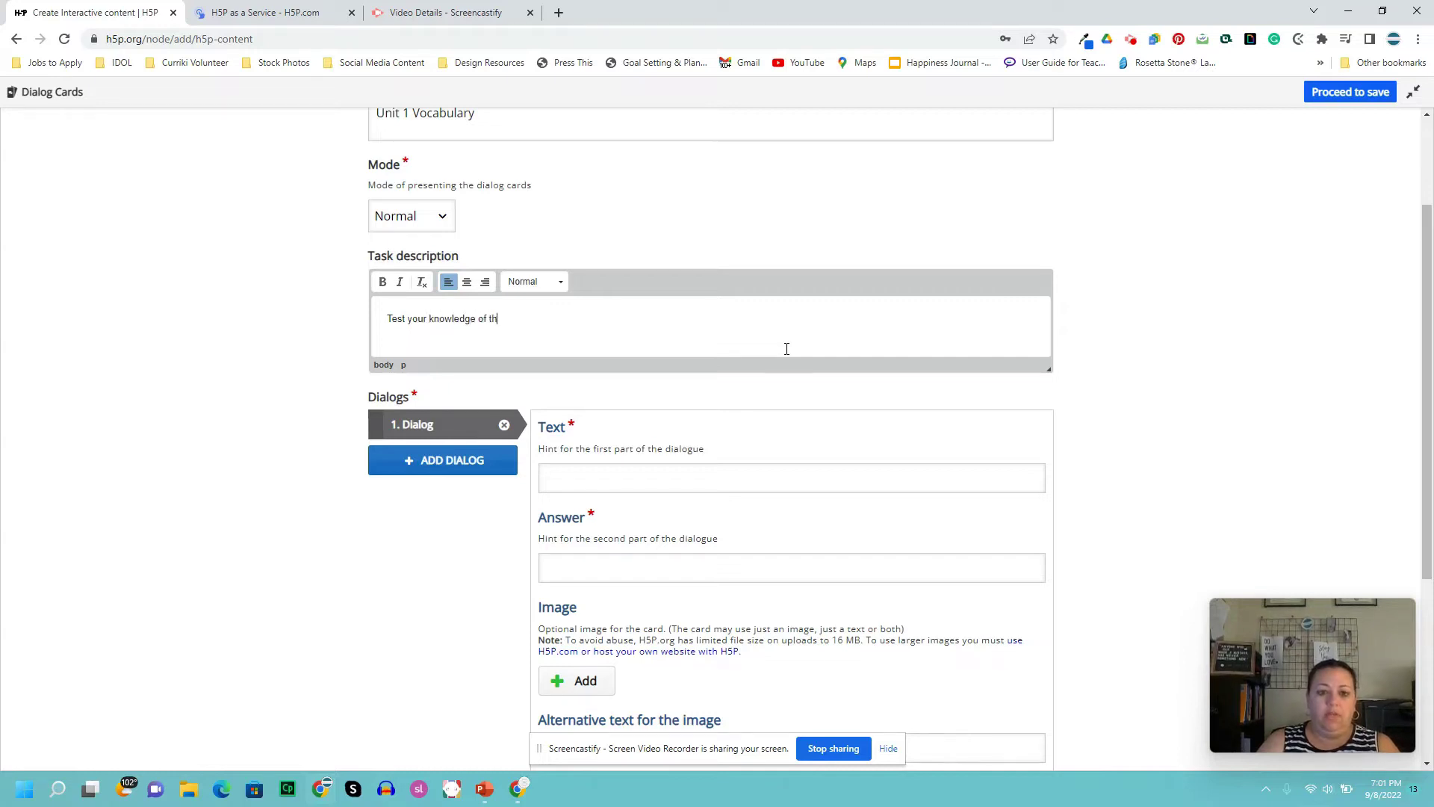
type("e unit vocabulary by ")
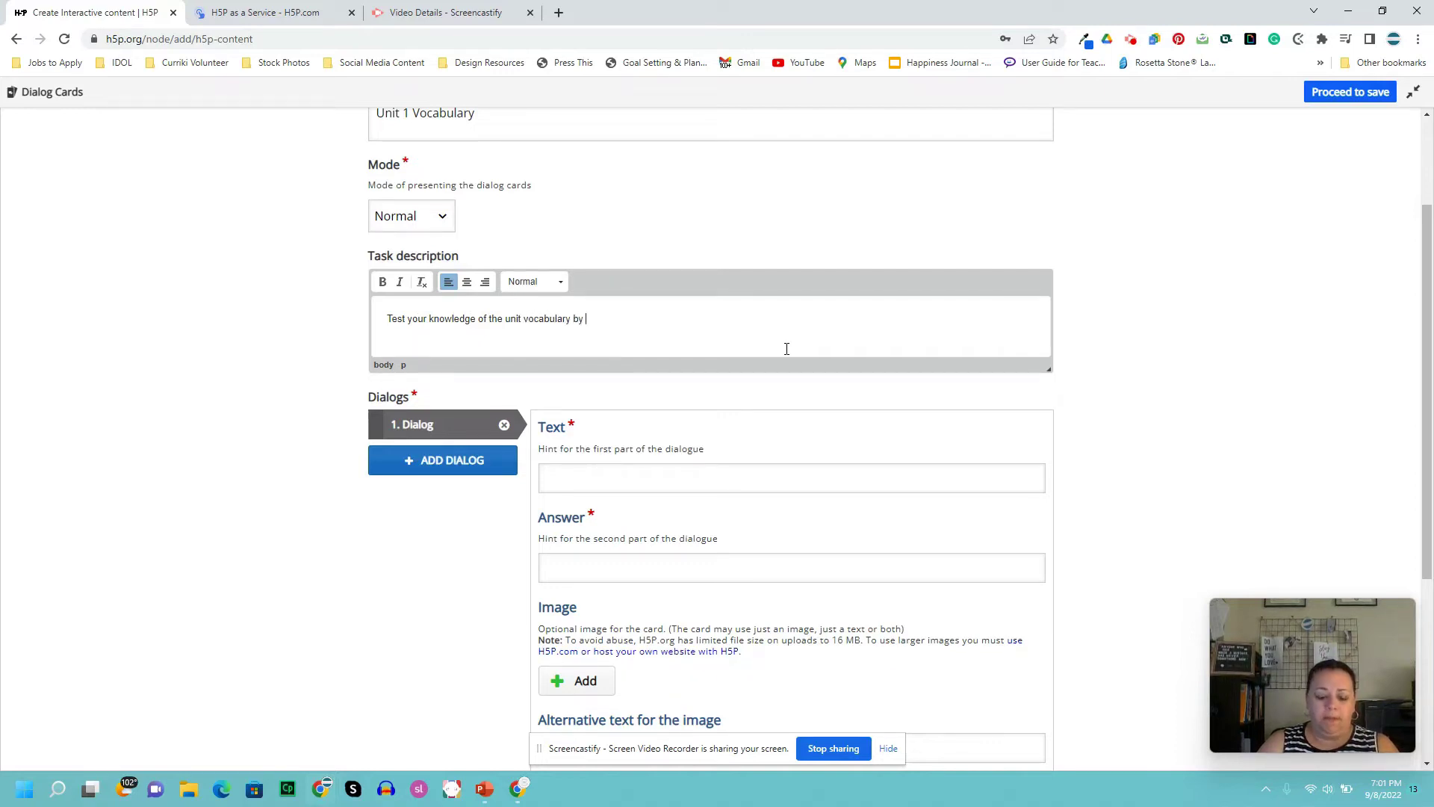
type("turning over")
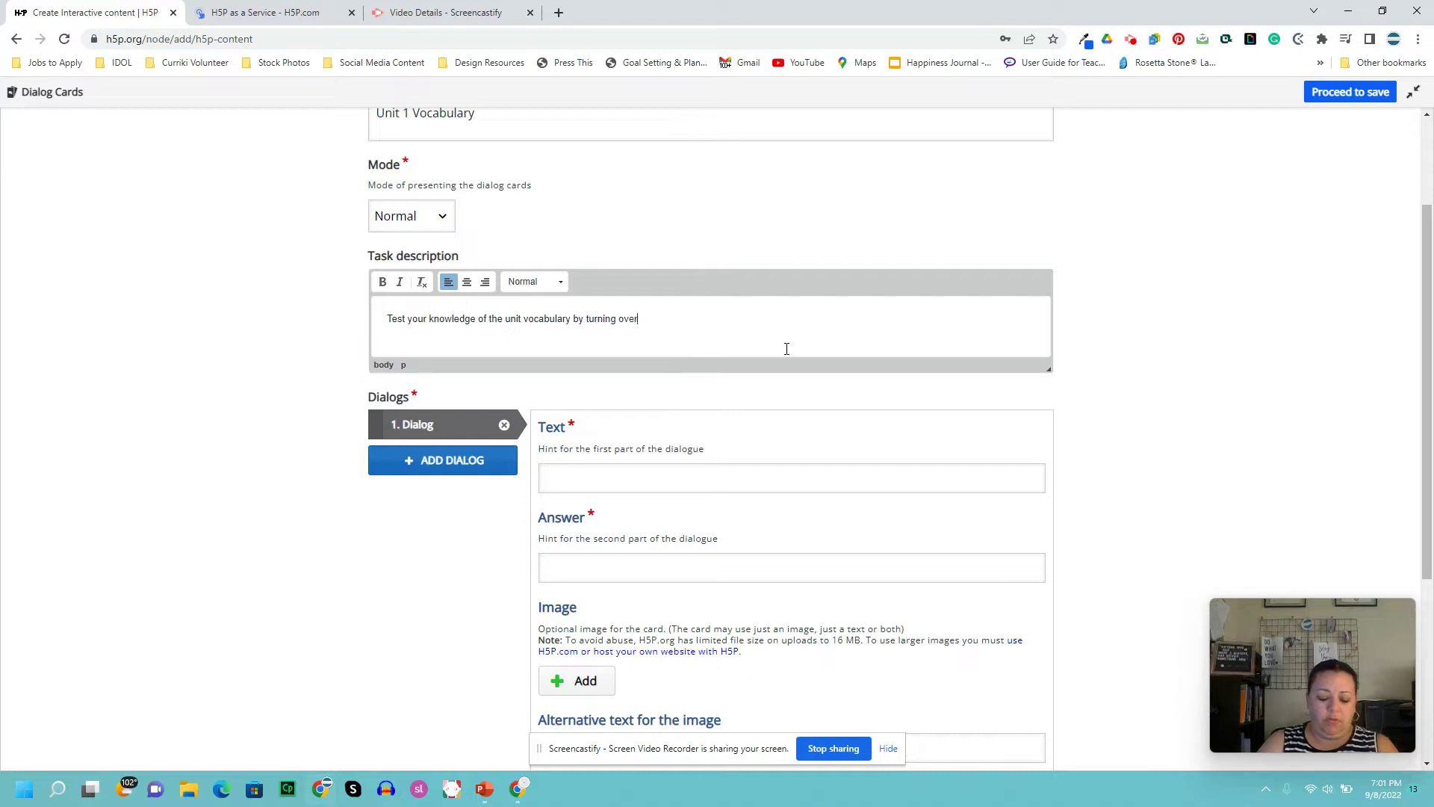
type(" each c")
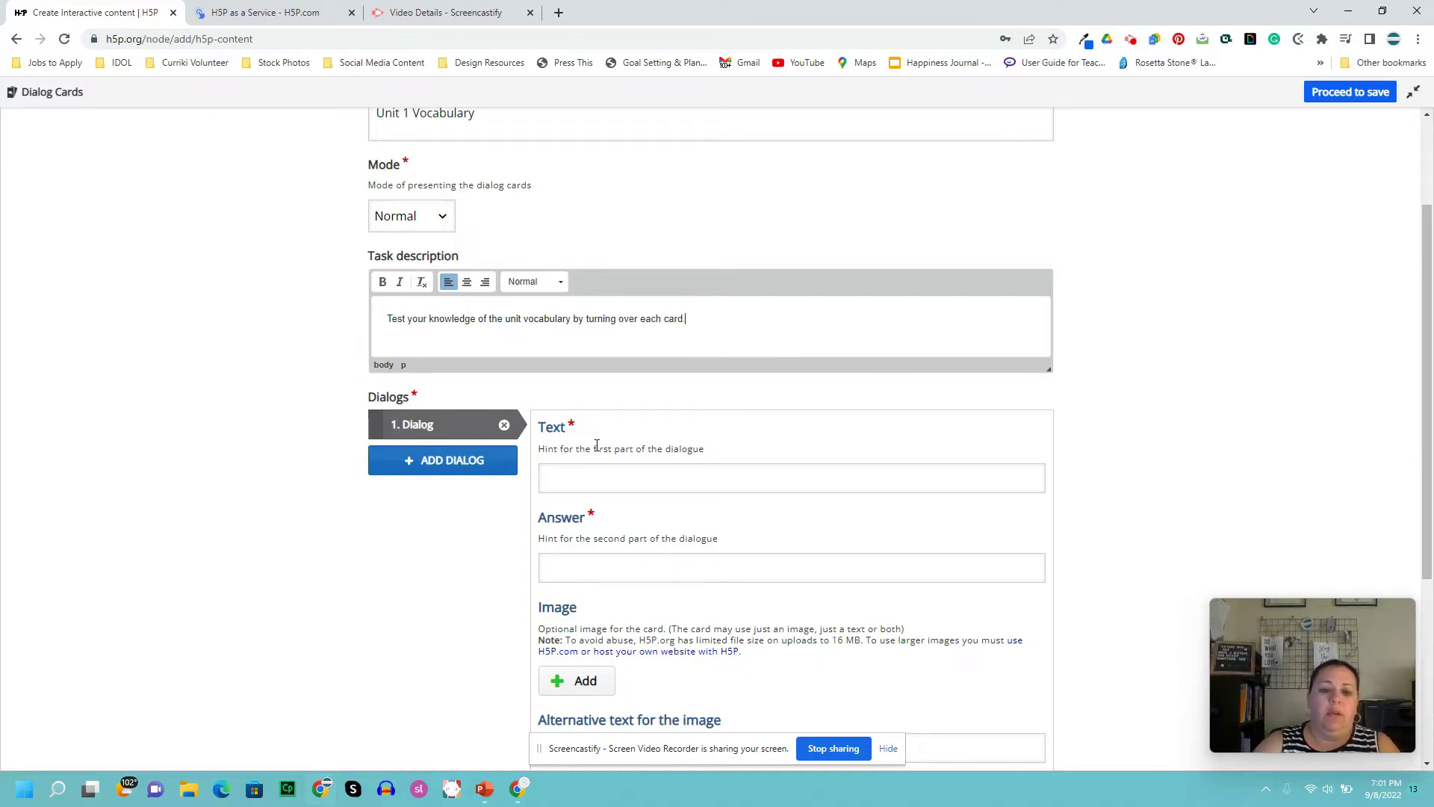
scroll(532, 460, "down", 3)
scroll(523, 447, "up", 1)
scroll(441, 199, "down", 1)
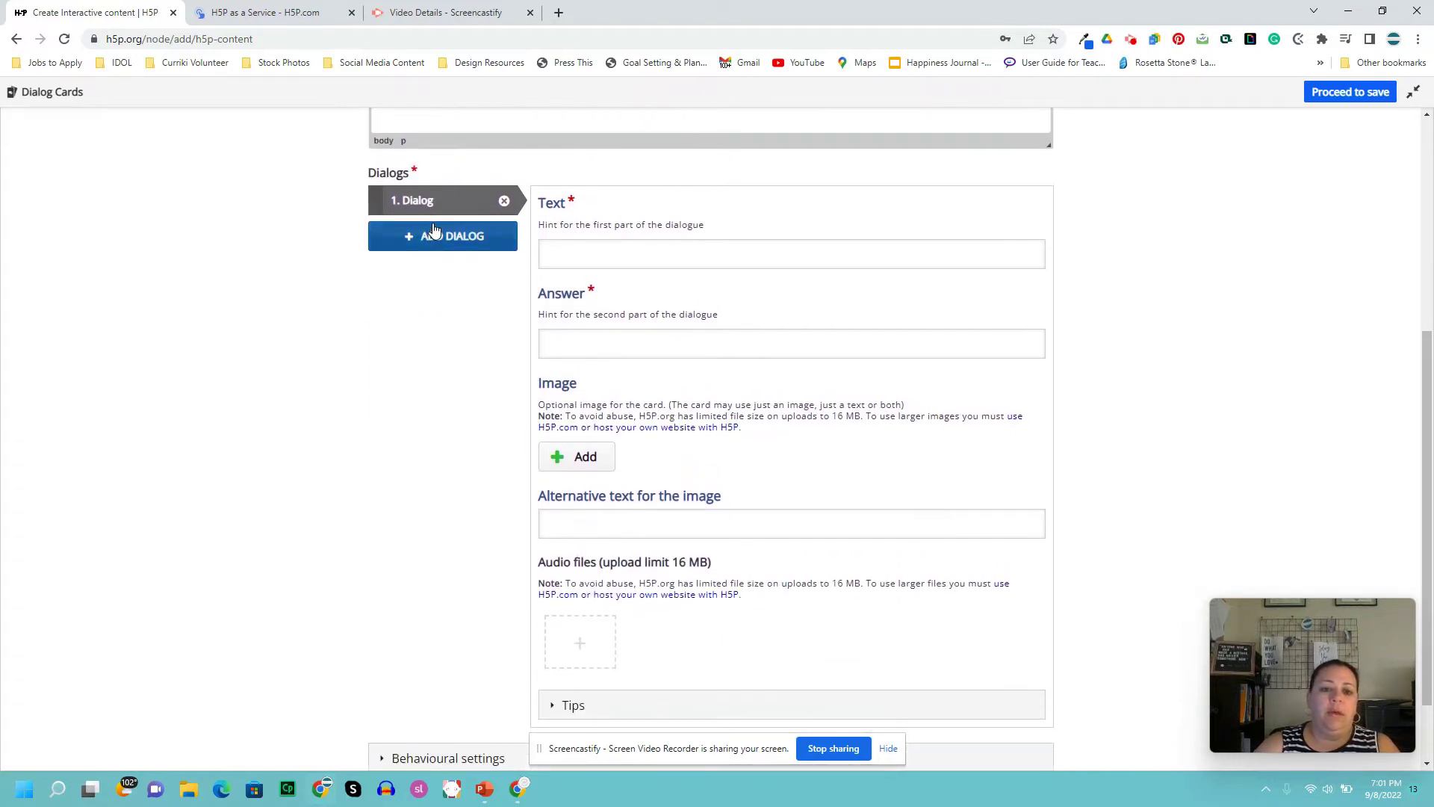
- Enter 'excavate' as the first card's text and 'to dig up' as its answer
left_click(590, 253)
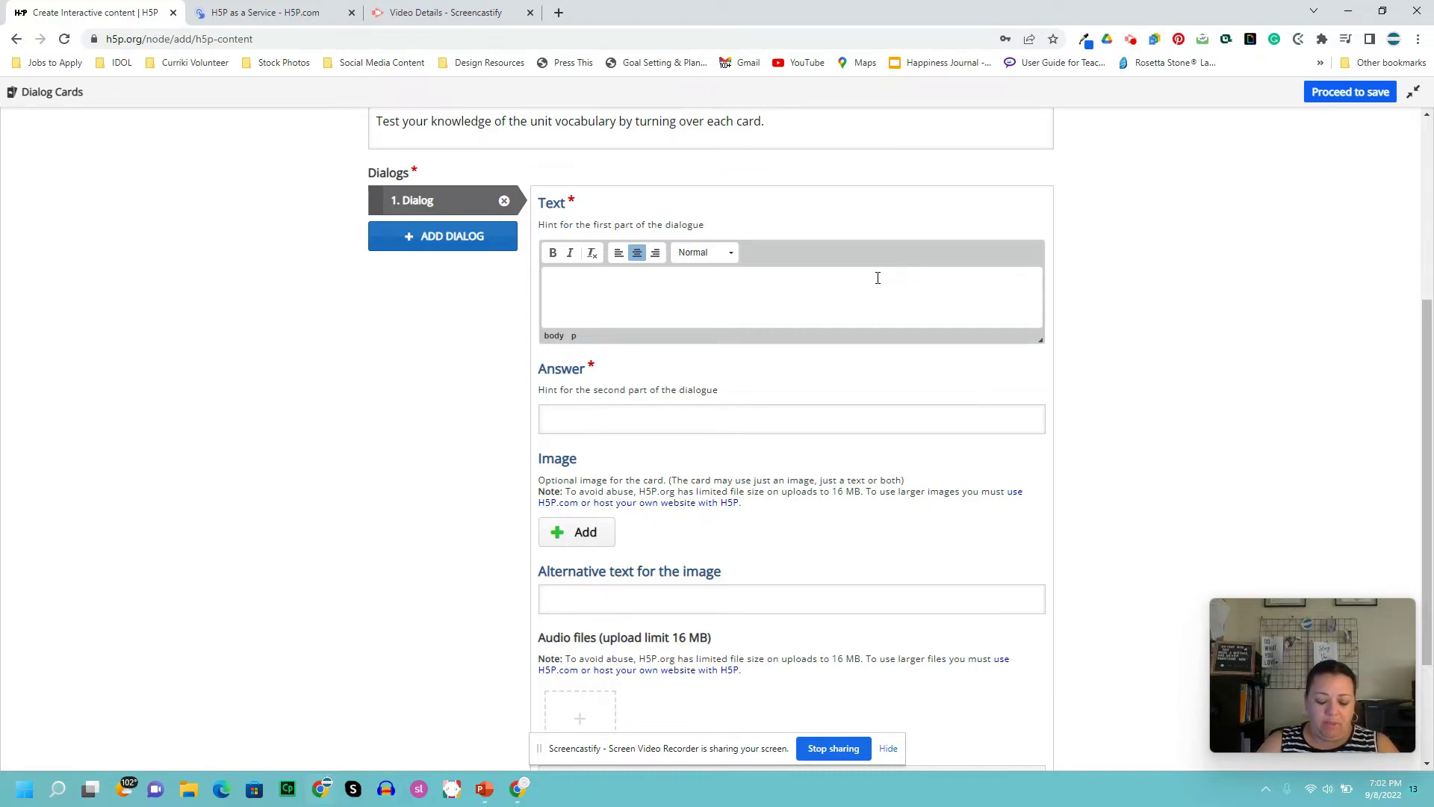
type("it")
key("BackSpace")
key("BackSpace")
key("BackSpace")
key("BackSpace")
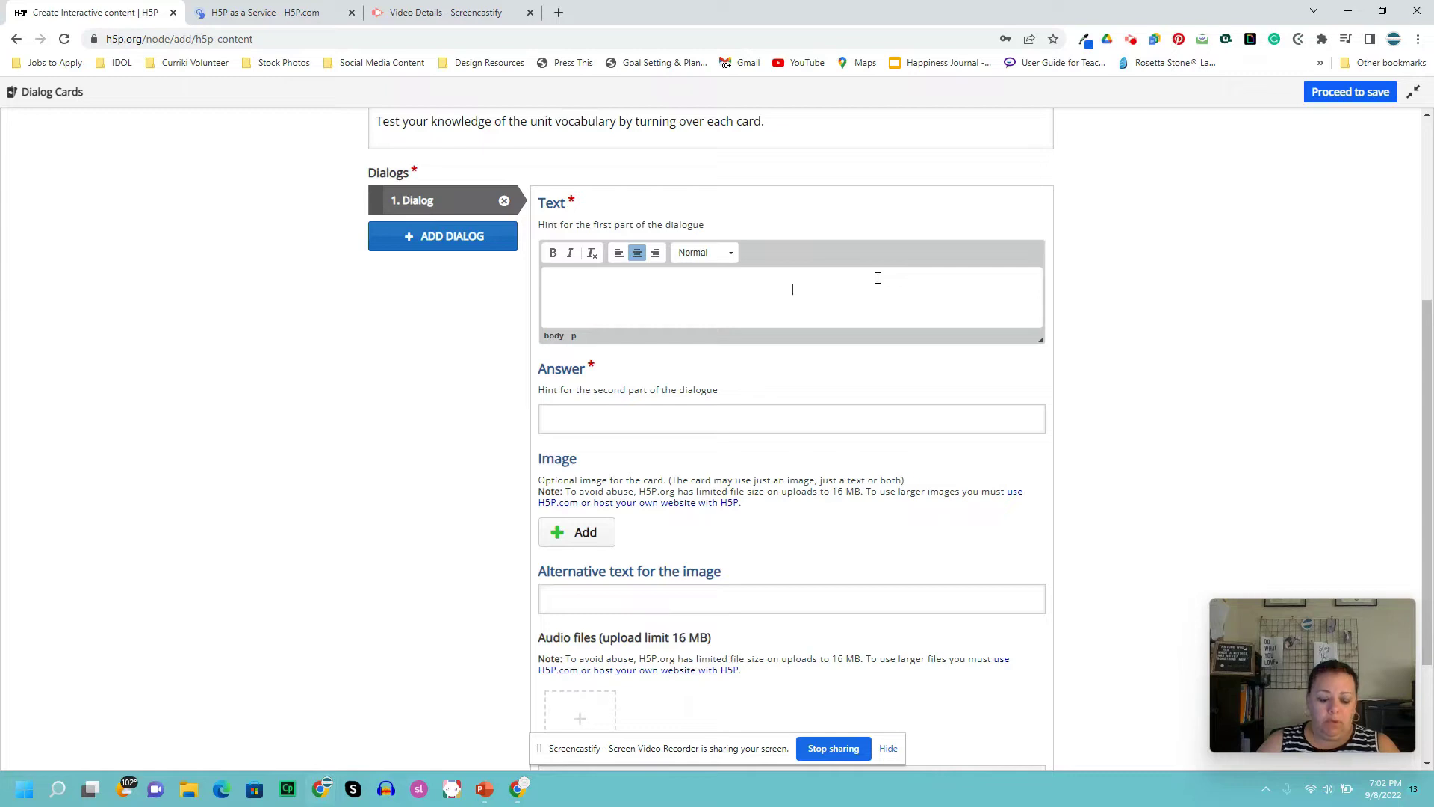
type("excavate")
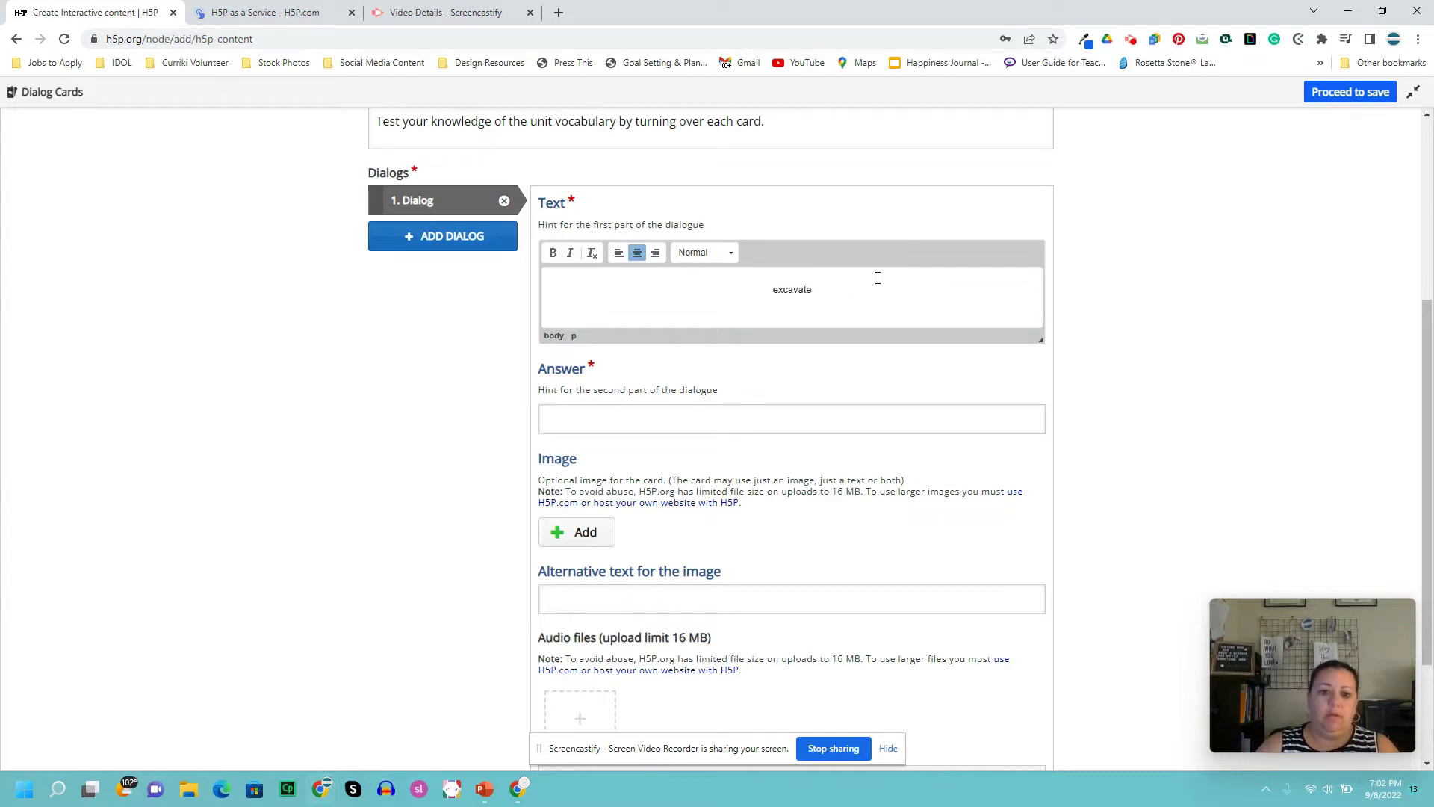
left_click(754, 417)
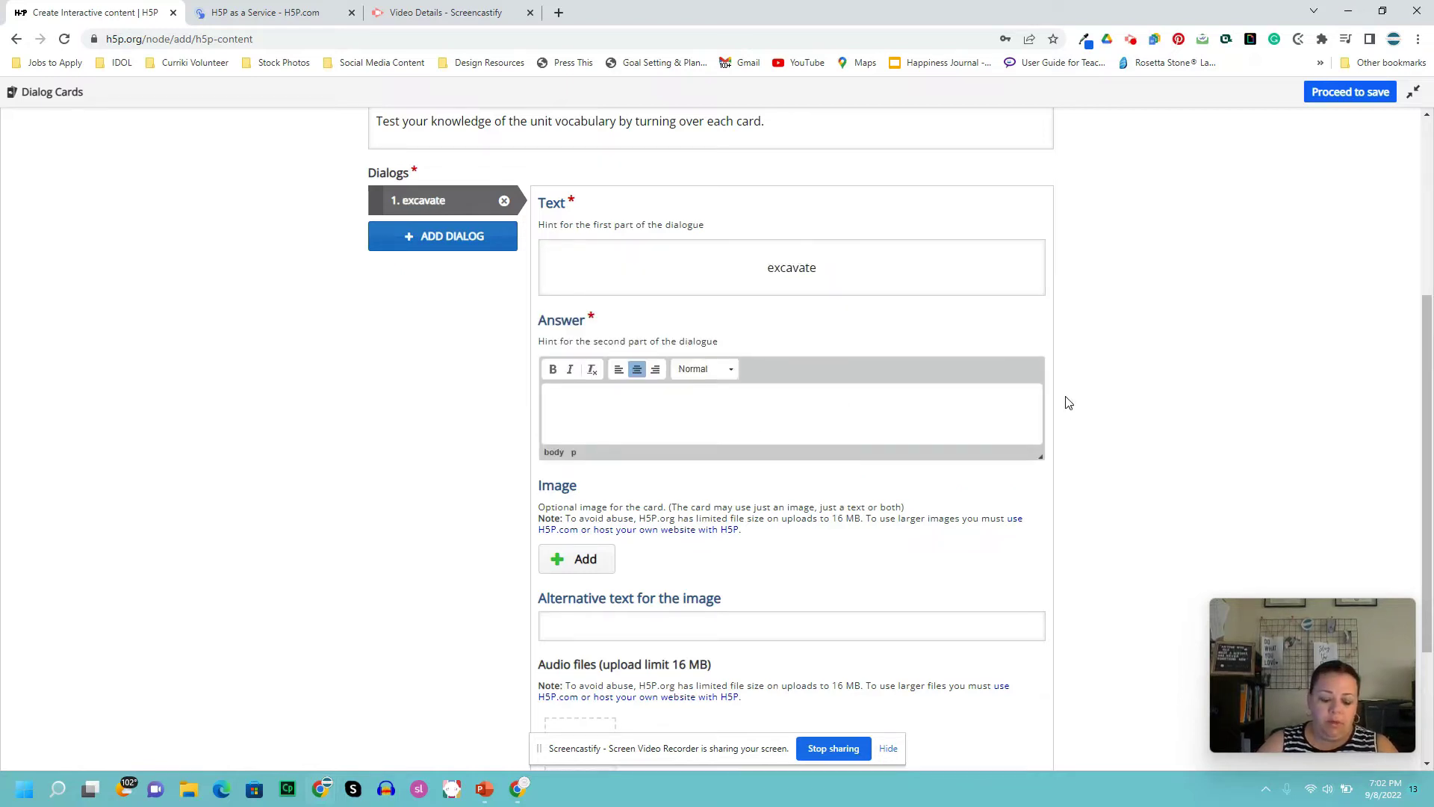
type("to d")
type("ig up")
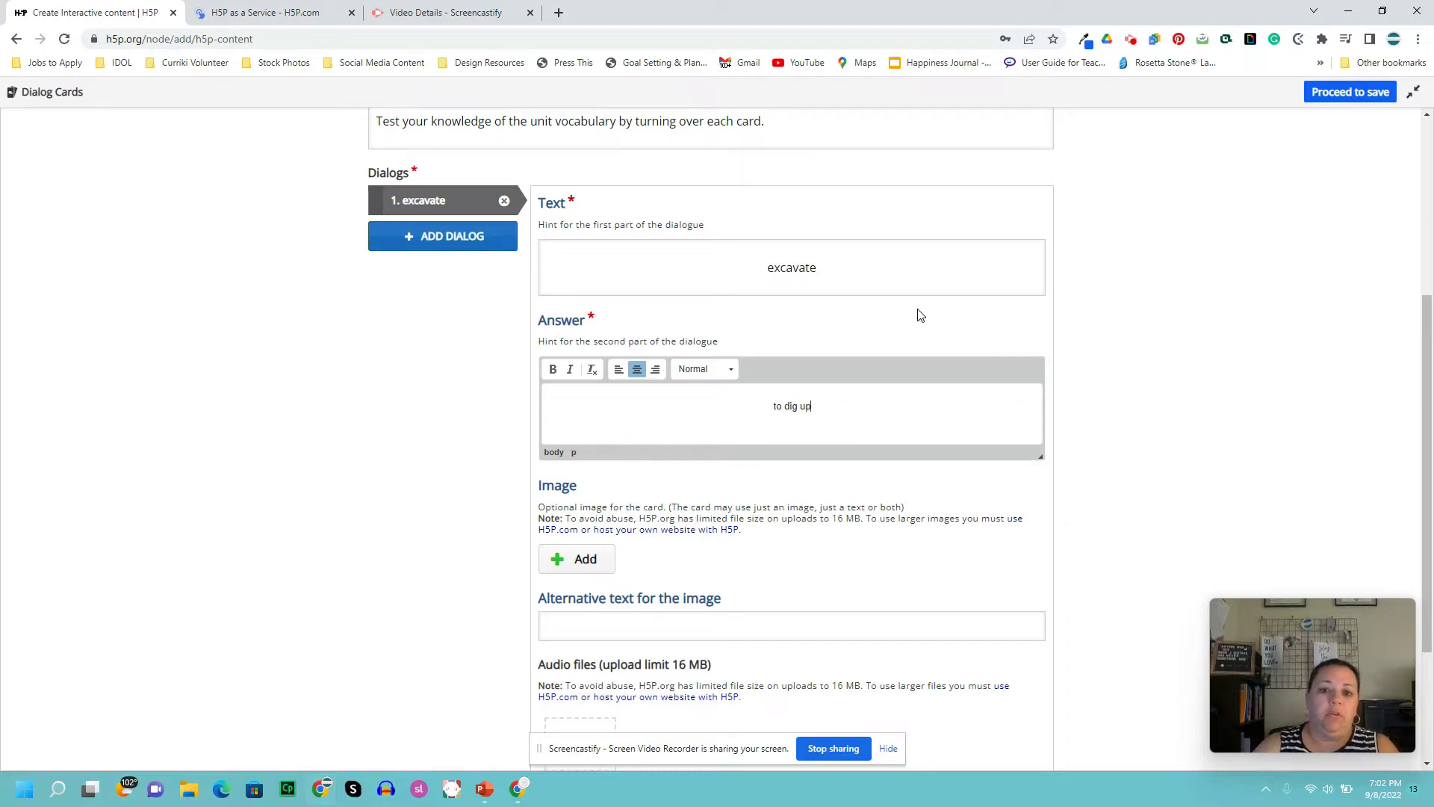
- Make 'excavate' and 'to dig up' bold, keeping the Normal paragraph format
left_click(837, 265)
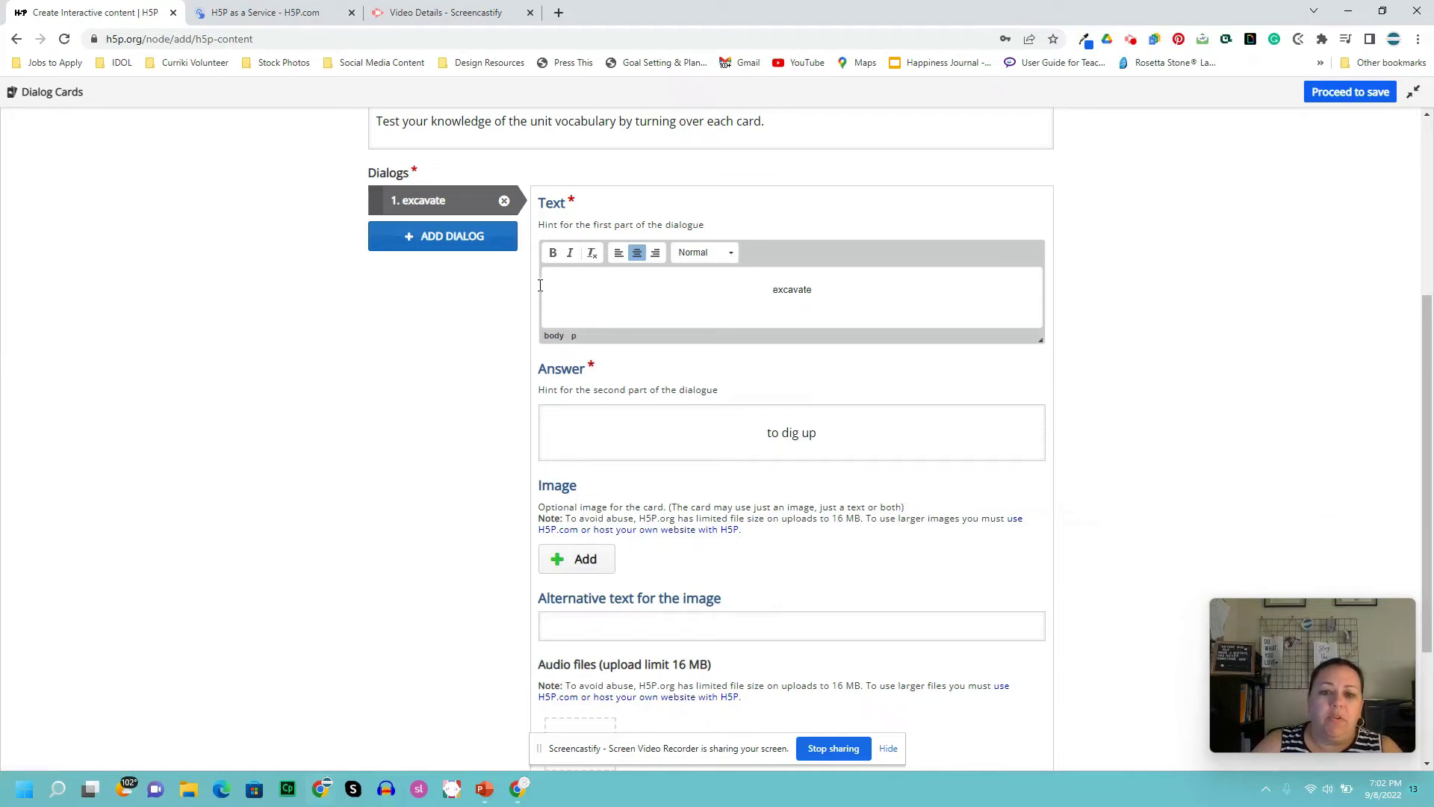
left_click(730, 255)
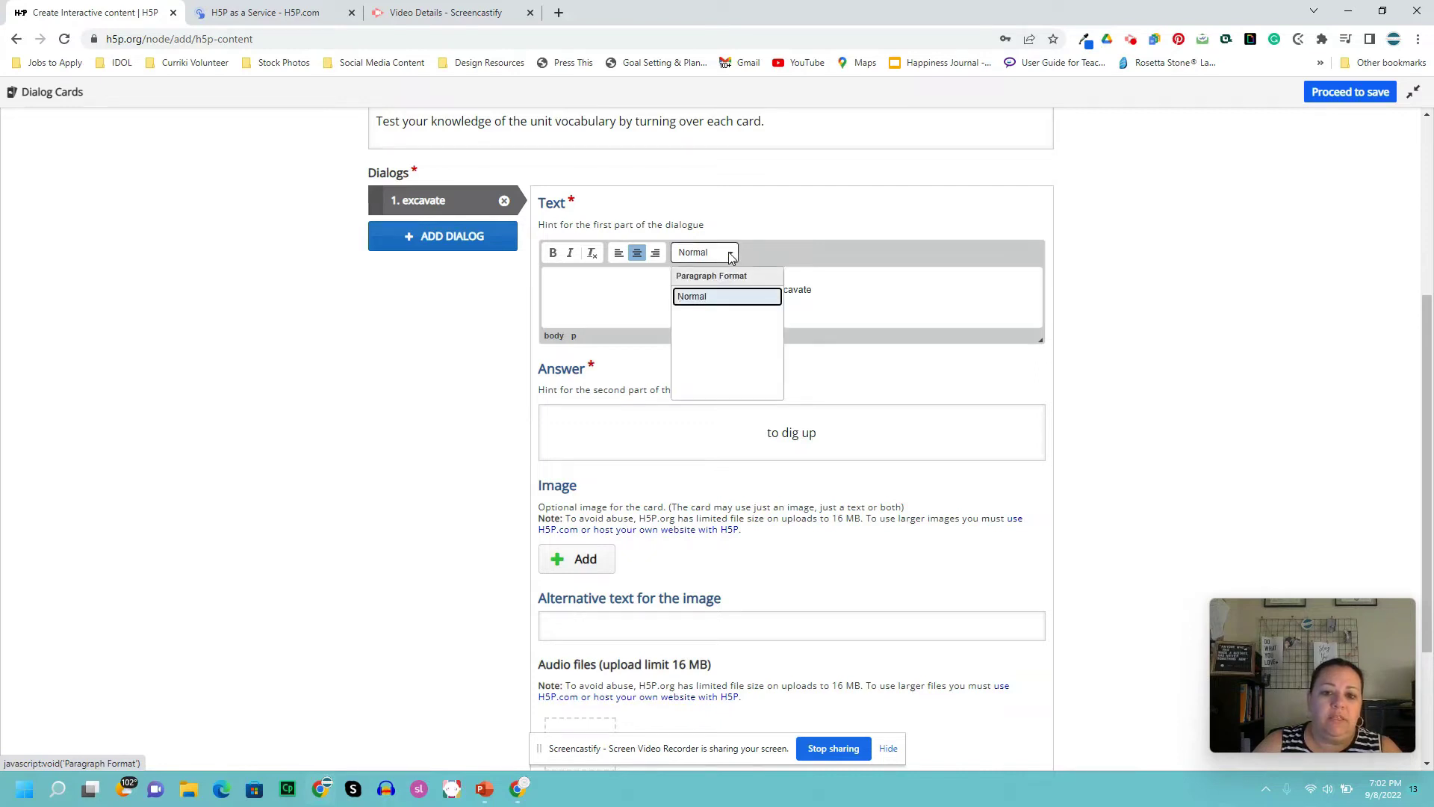
left_click(717, 299)
left_click_drag(817, 291, 765, 283)
left_click(553, 253)
scroll(714, 331, "down", 1)
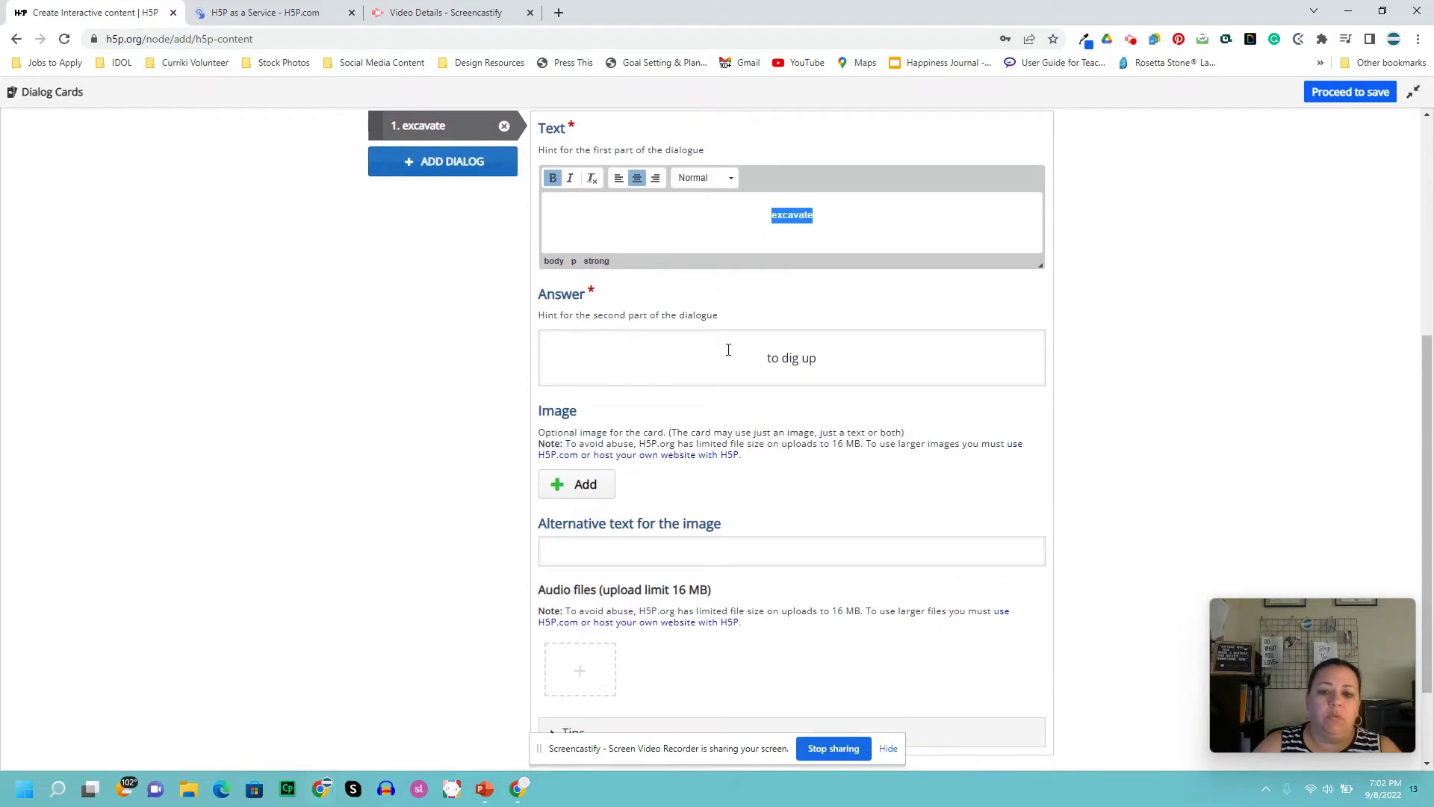
left_click(828, 366)
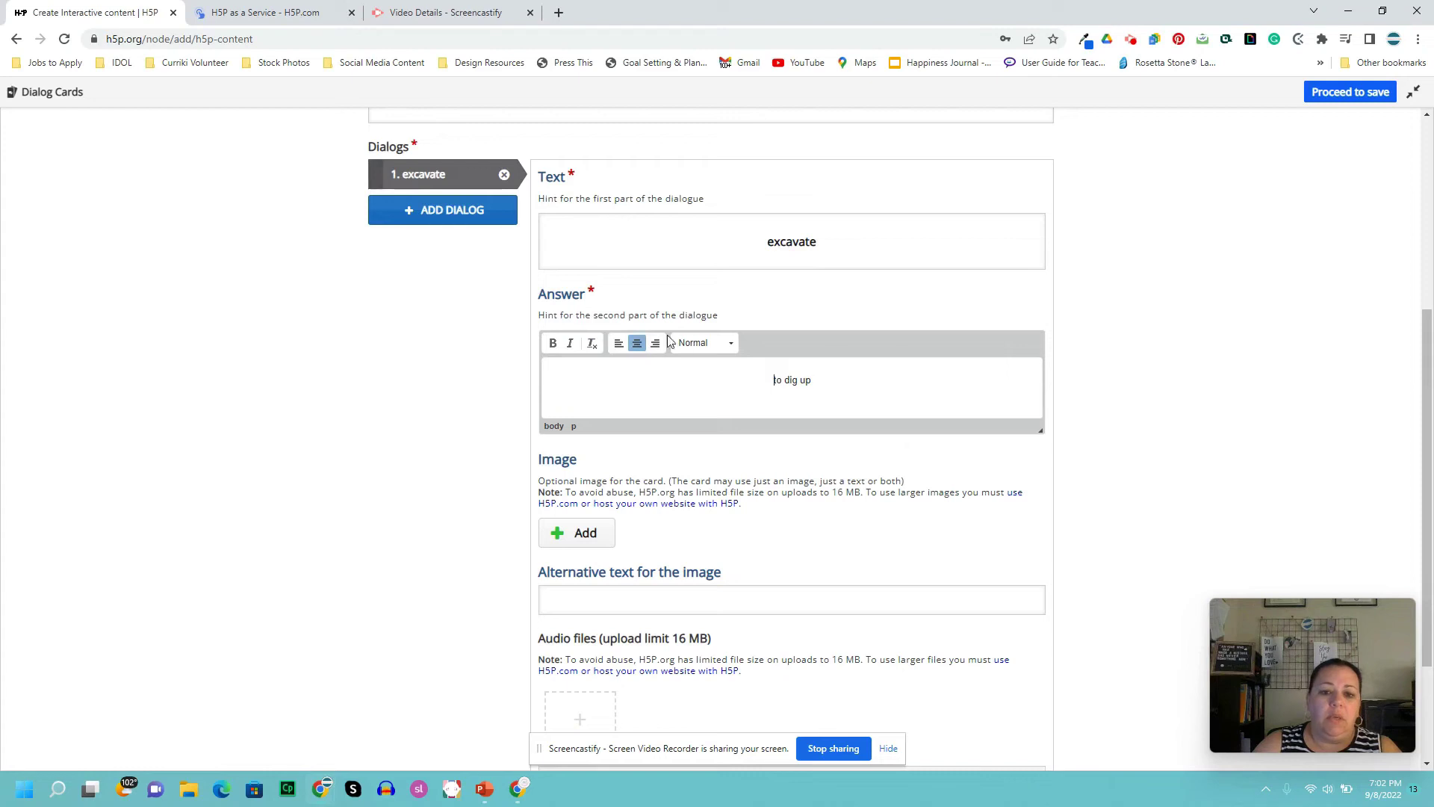
left_click(713, 347)
left_click(713, 348)
left_click_drag(813, 382, 764, 381)
left_click(553, 343)
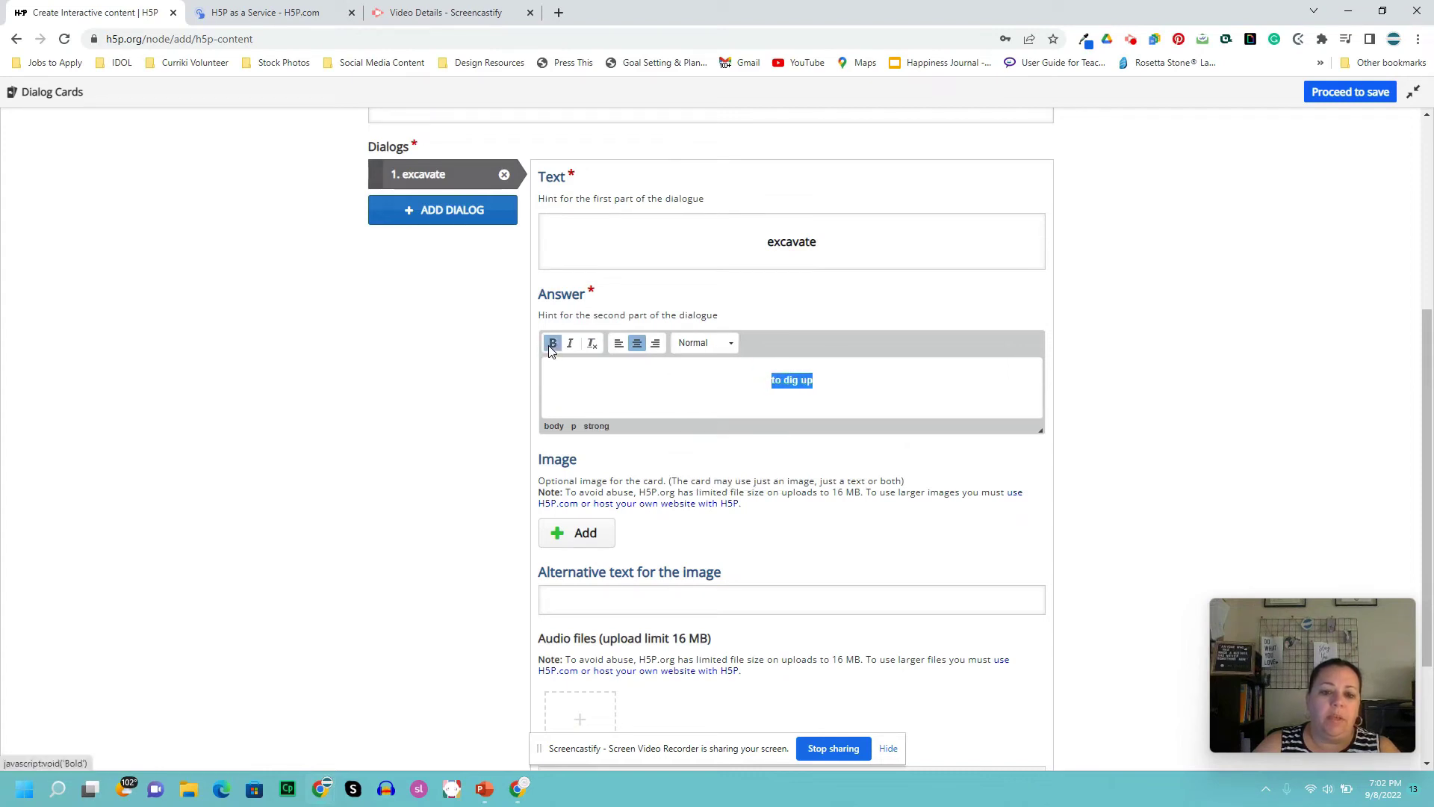
scroll(777, 418, "down", 2)
- Attach the Kickoff Meeting picture as the first card's image
left_click(582, 389)
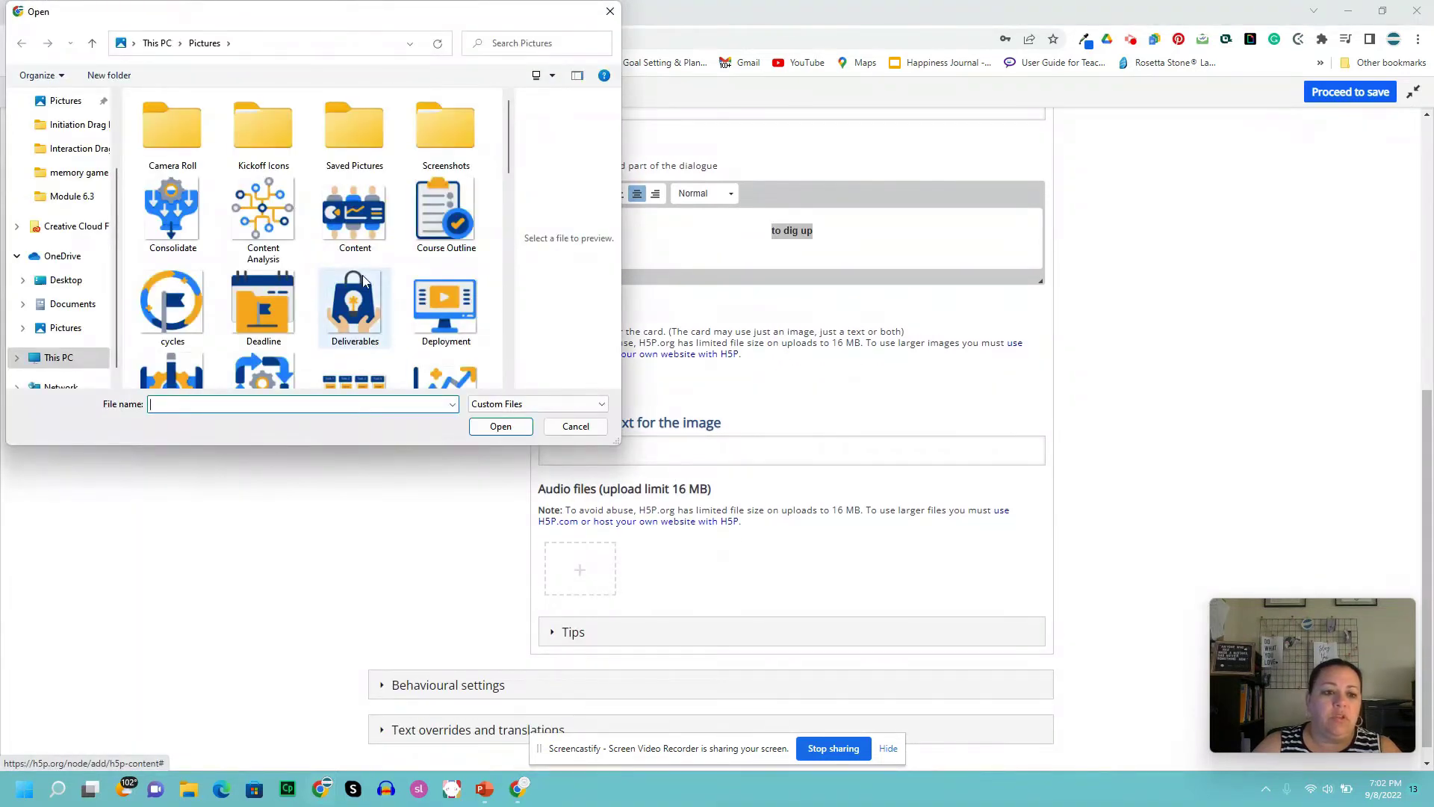
scroll(361, 269, "down", 2)
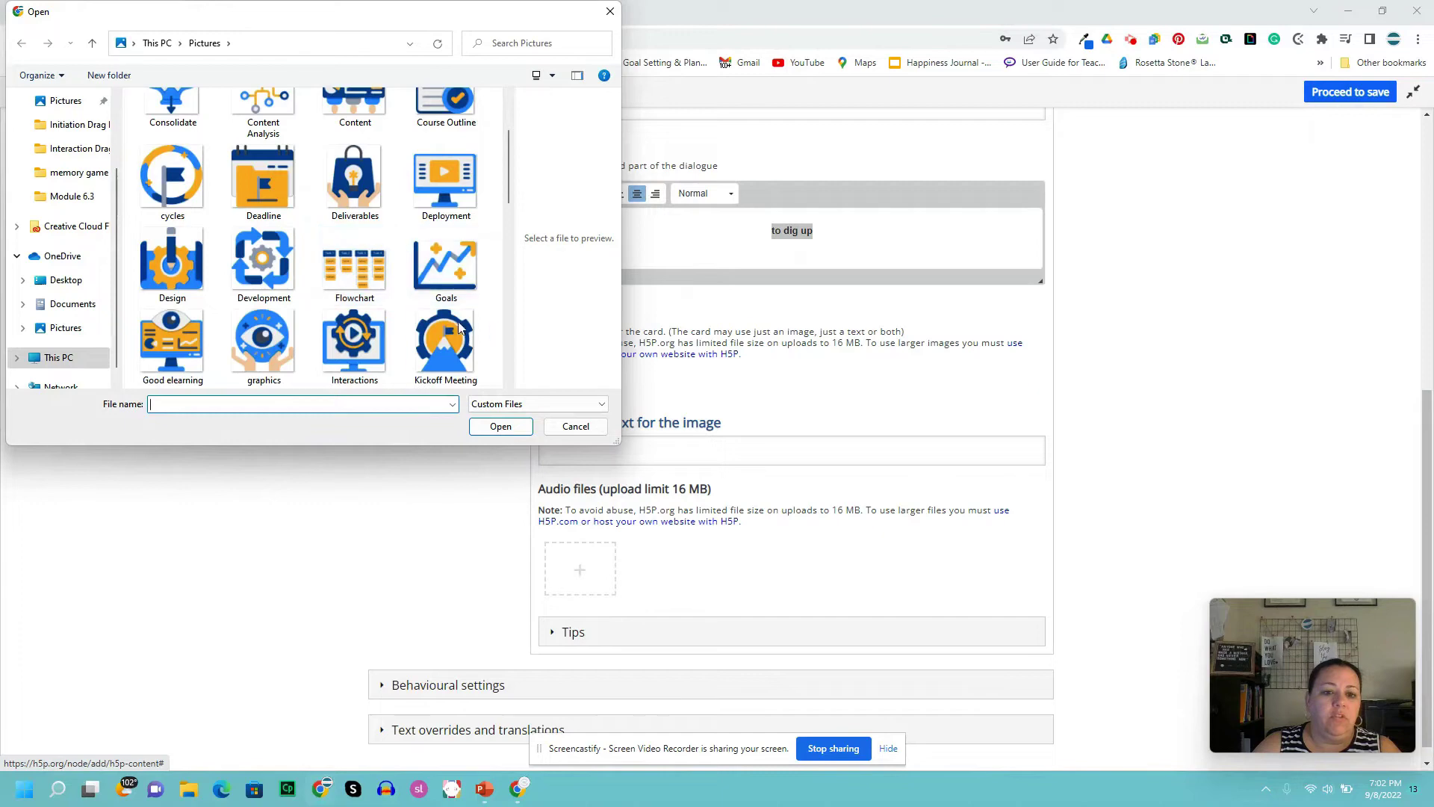
left_click(445, 342)
left_click(500, 427)
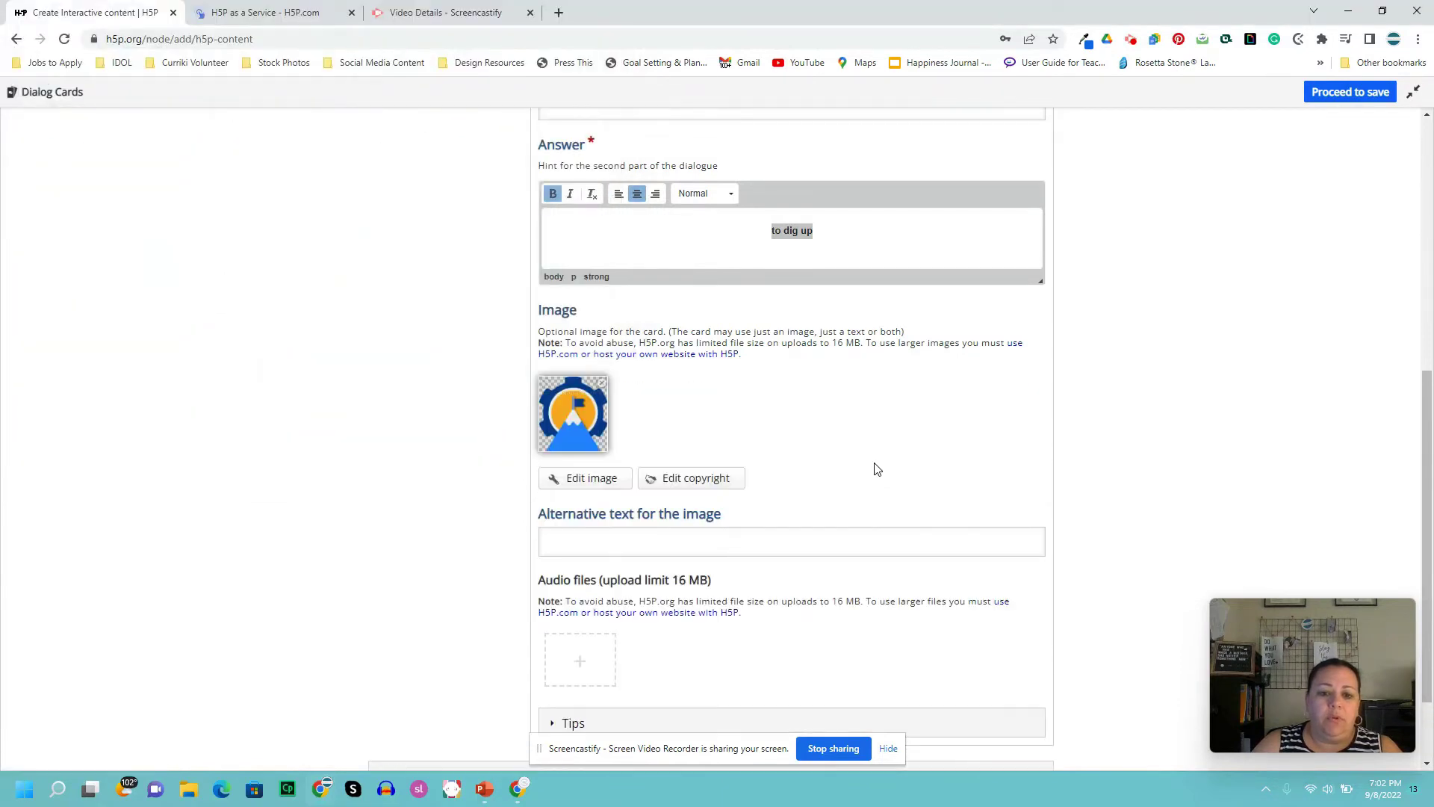
- Expand the first card's Tips section to show the text and answer tip fields
scroll(873, 469, "down", 2)
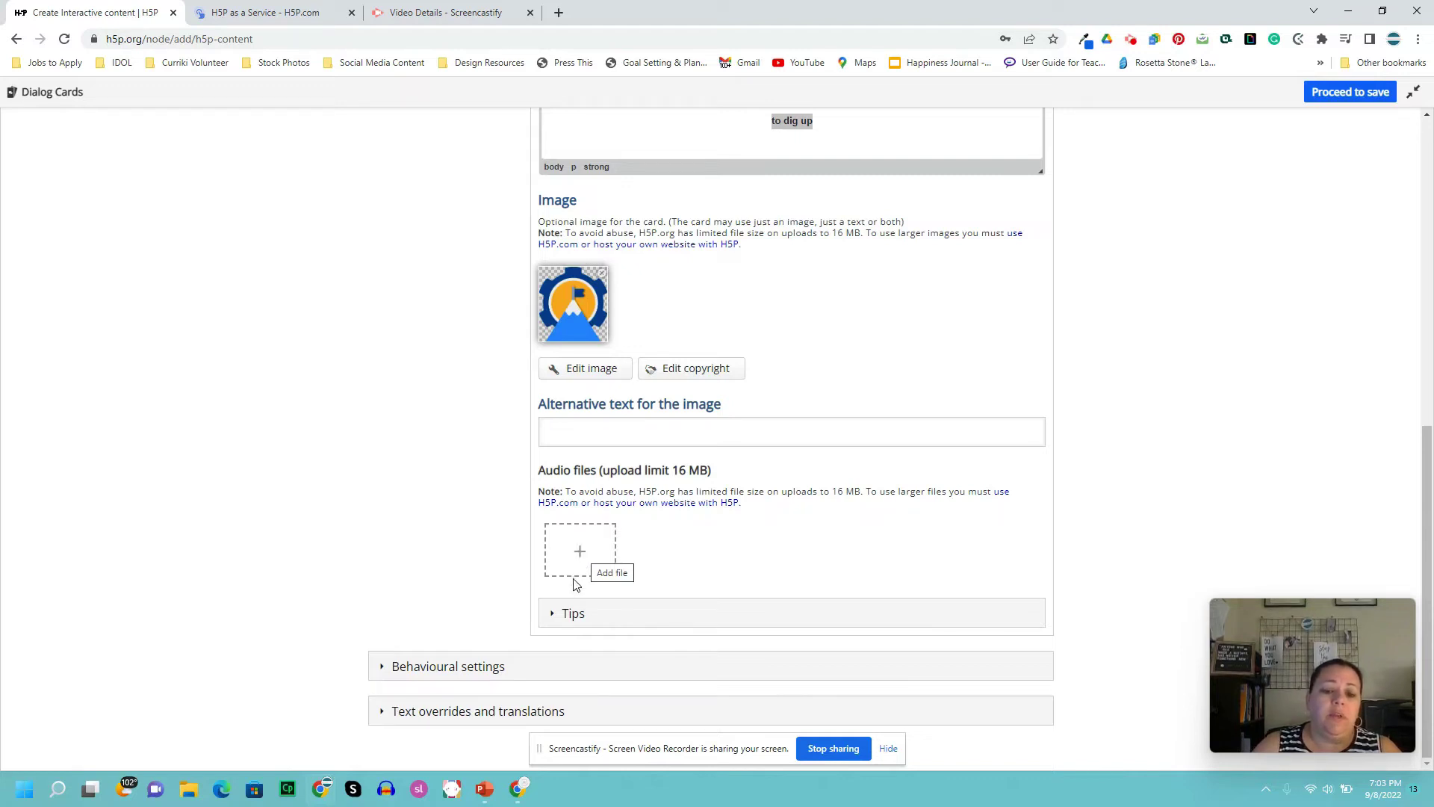
left_click(551, 613)
scroll(672, 575, "down", 1)
scroll(708, 566, "down", 2)
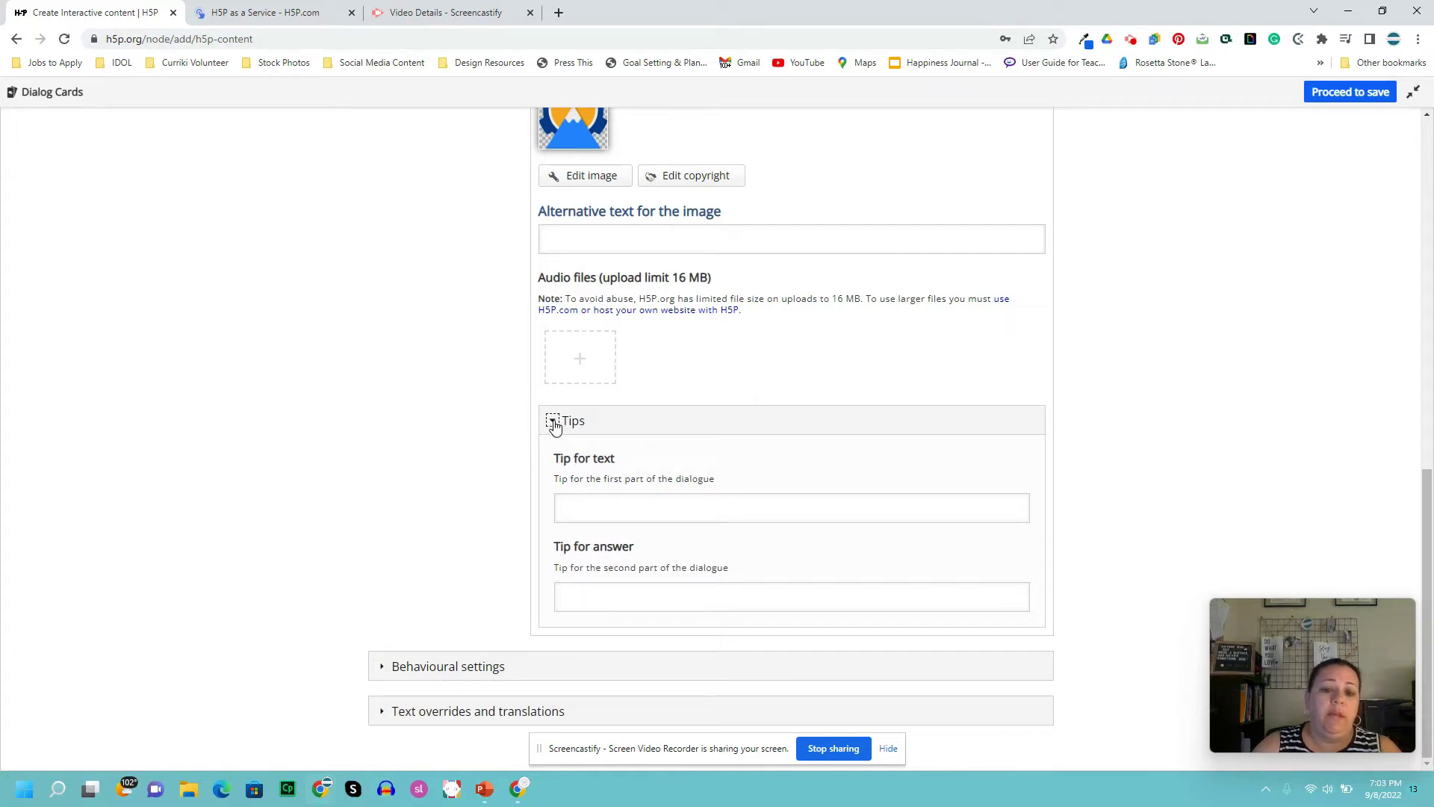
- Add the text tip 'it is what paleontologists do' to the excavate card and collapse Tips
left_click(573, 502)
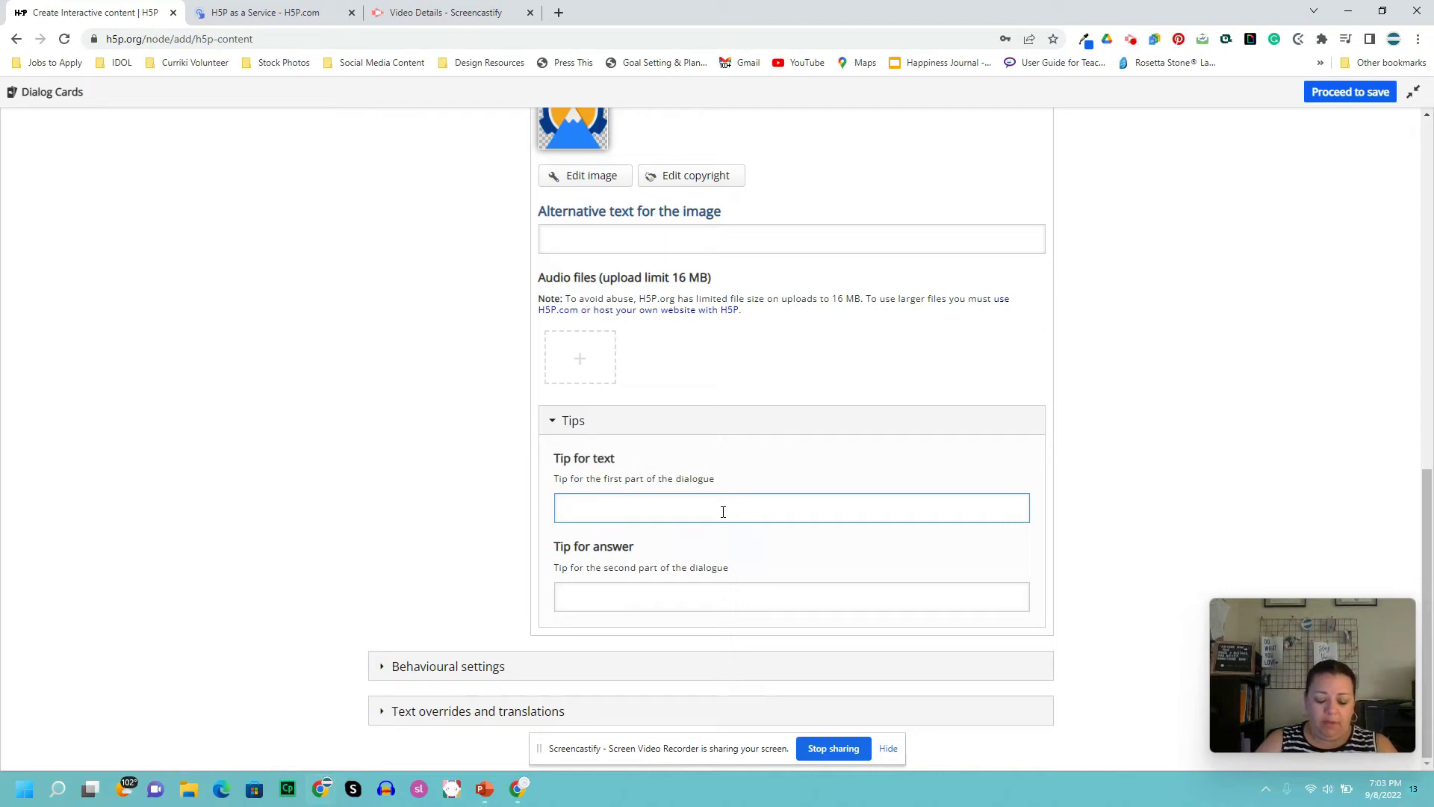
type("it is what ")
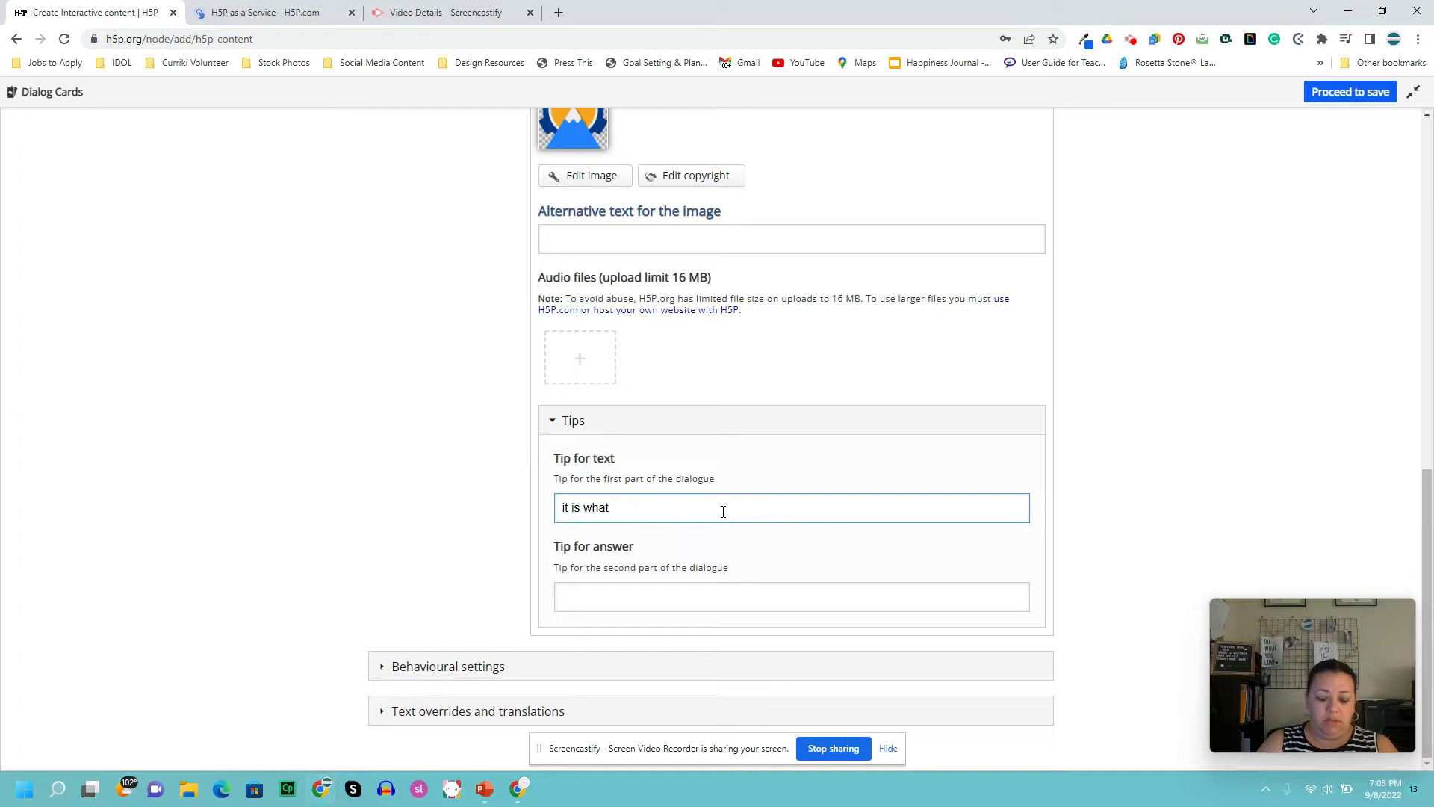
type("paleno")
type("ontologis")
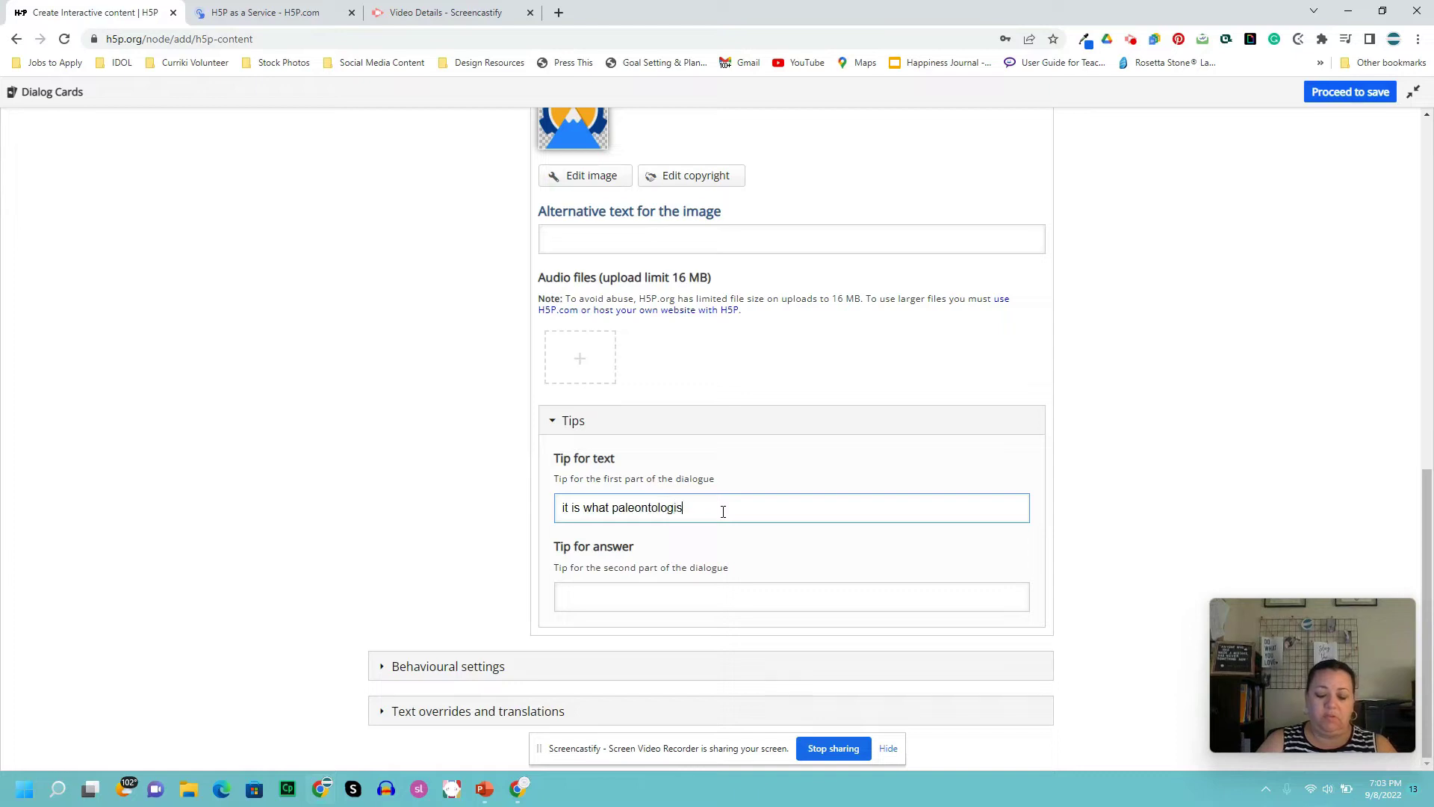
type("ts fodo")
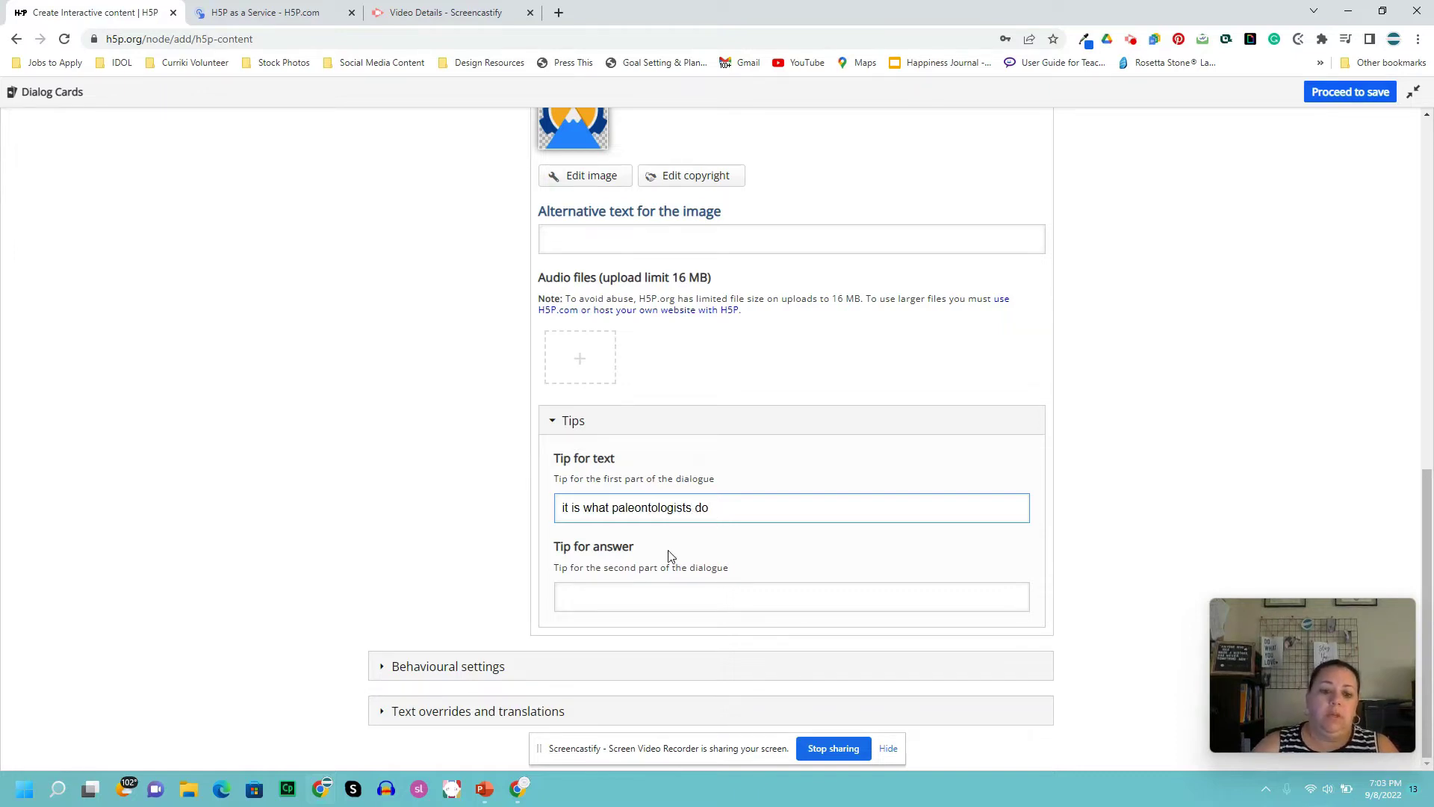
left_click(552, 420)
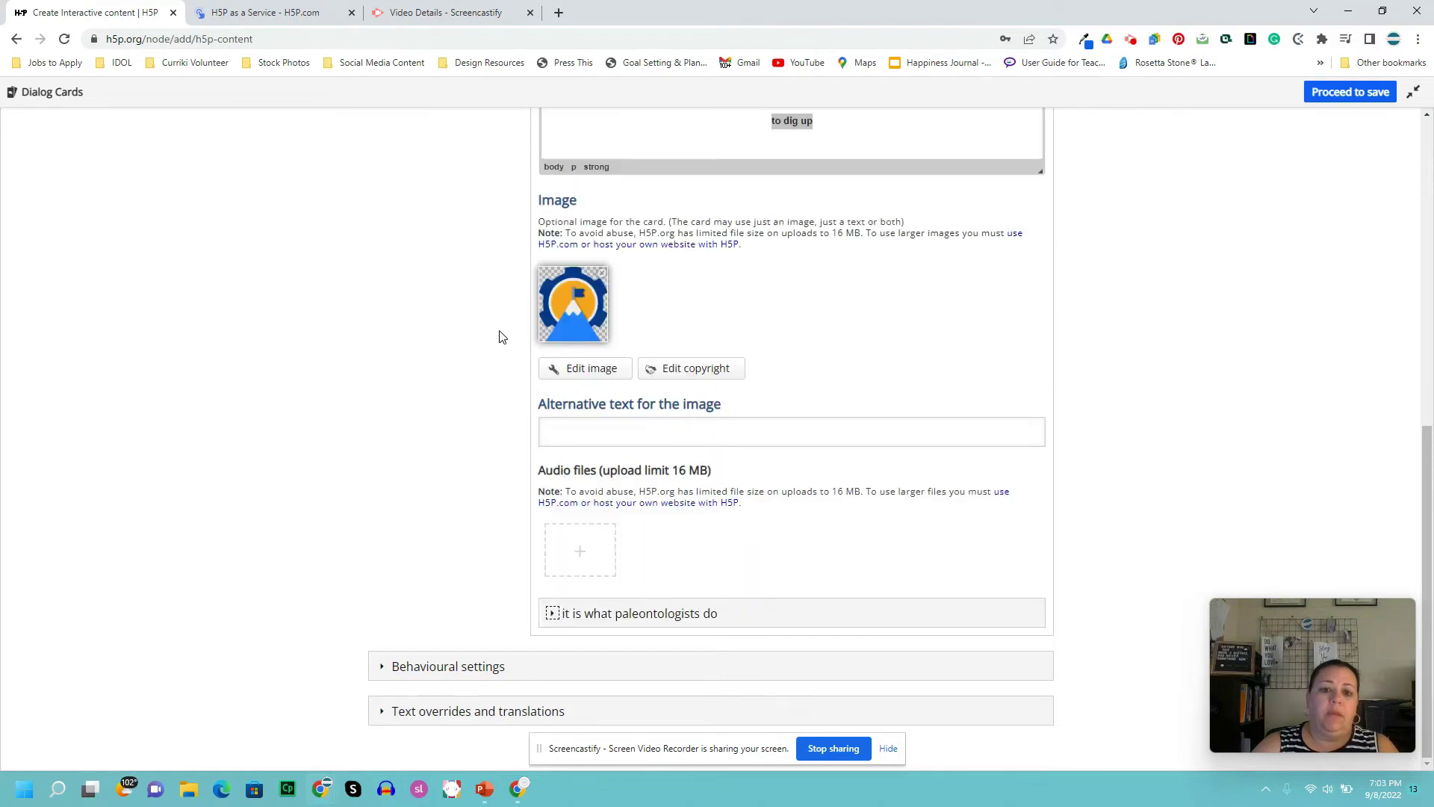
scroll(522, 367, "up", 1)
scroll(523, 373, "up", 5)
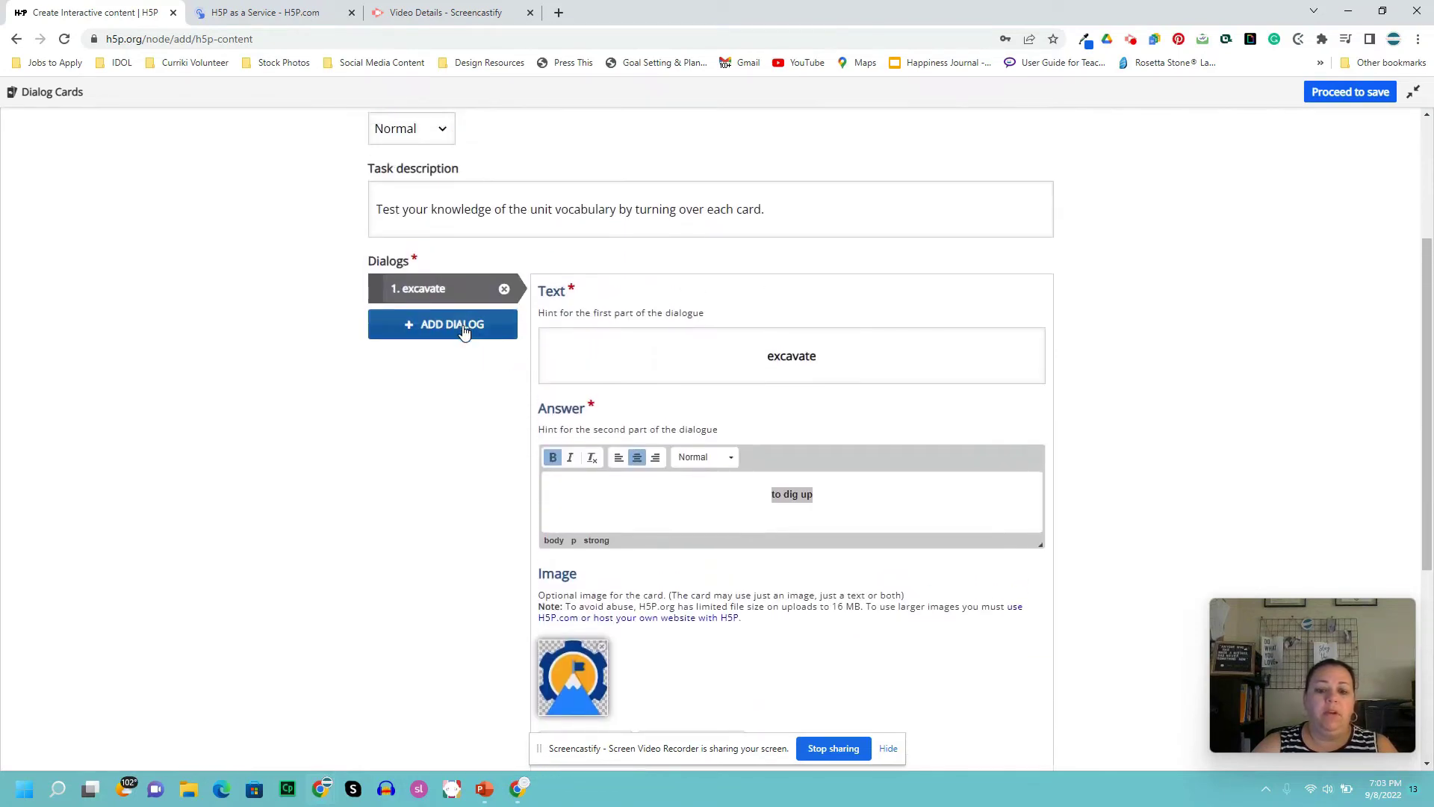
- Add a second dialog card with text 'word 2' and answer 'definition 2'
left_click(463, 331)
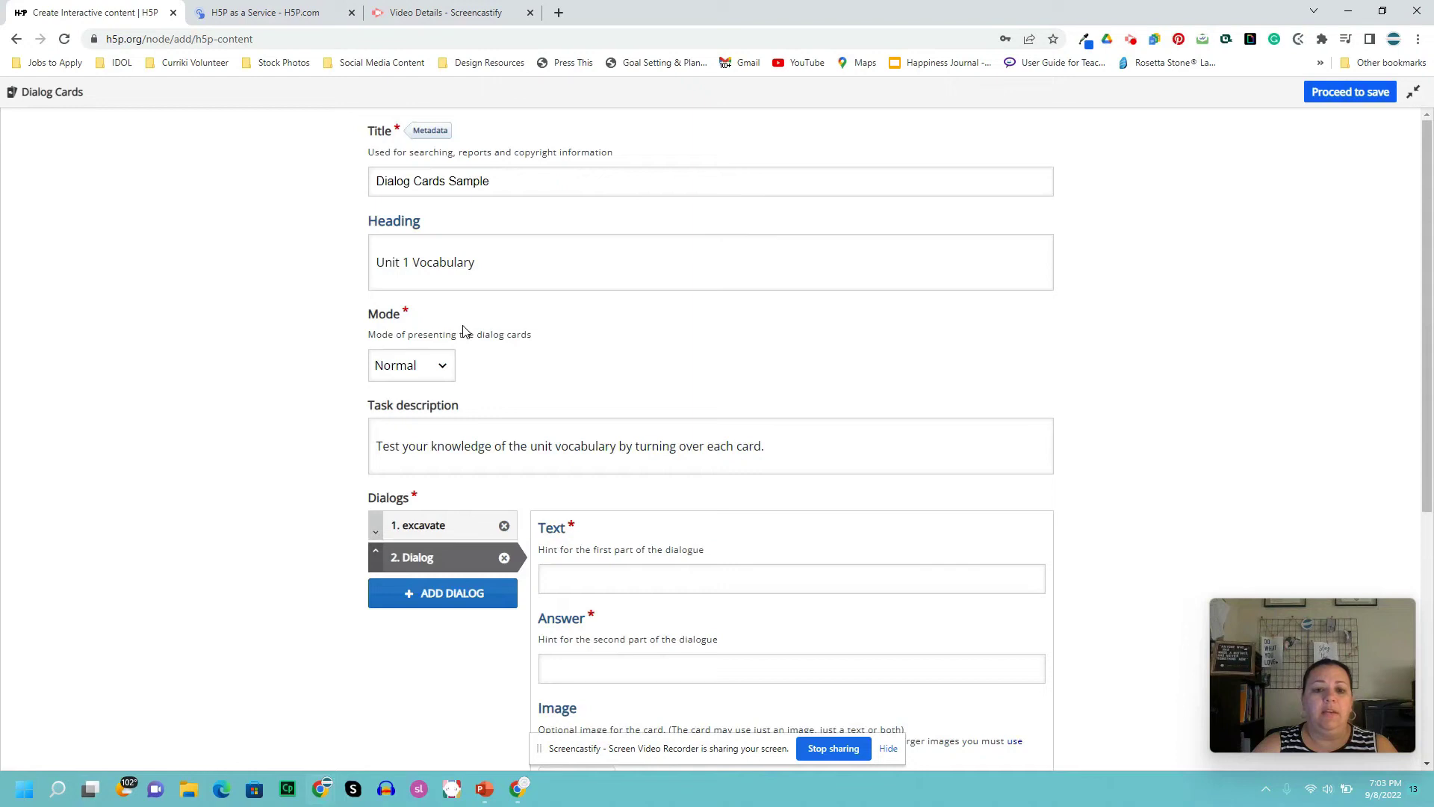
left_click(824, 581)
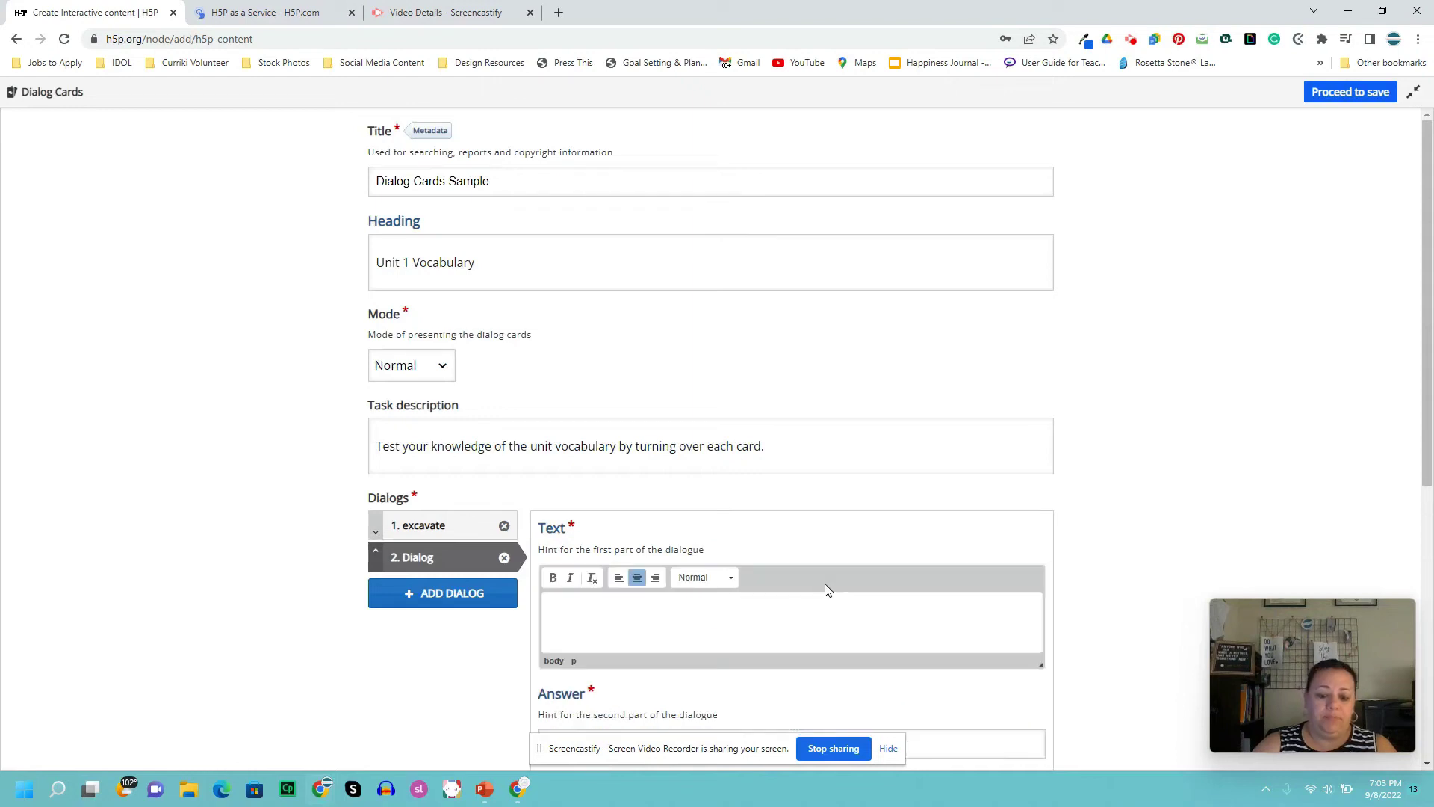
type("word ")
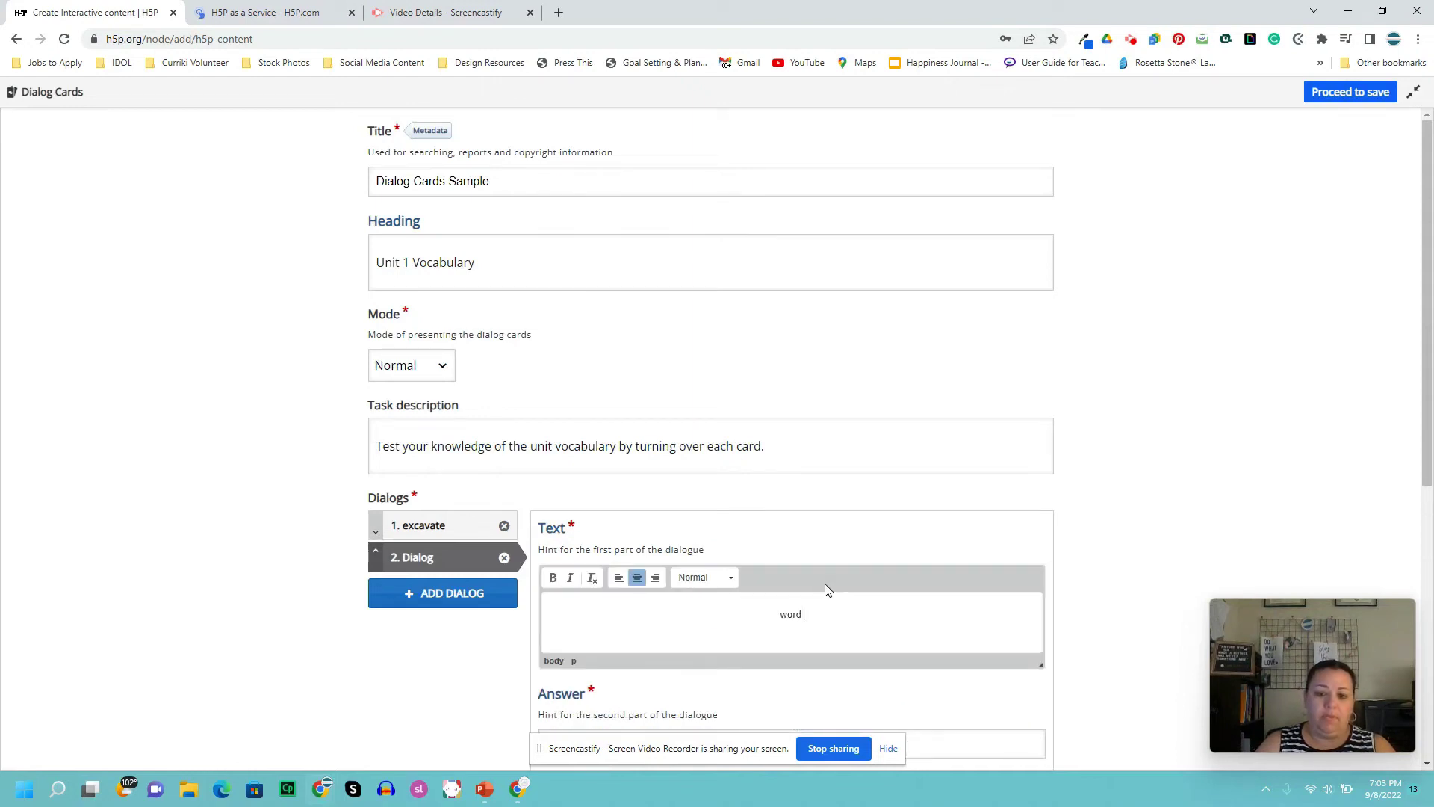
type("2")
scroll(822, 602, "down", 2)
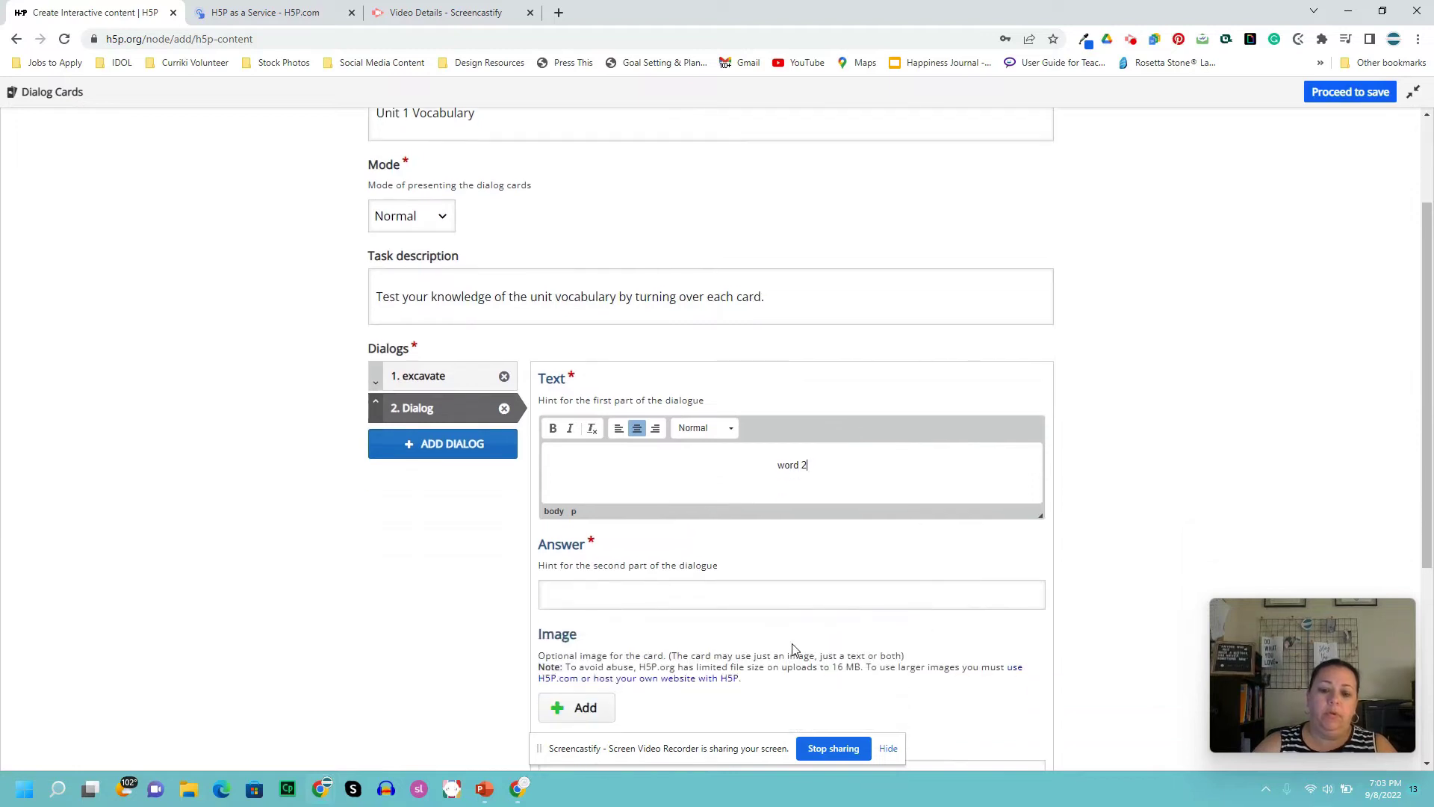
left_click(822, 602)
type("defi")
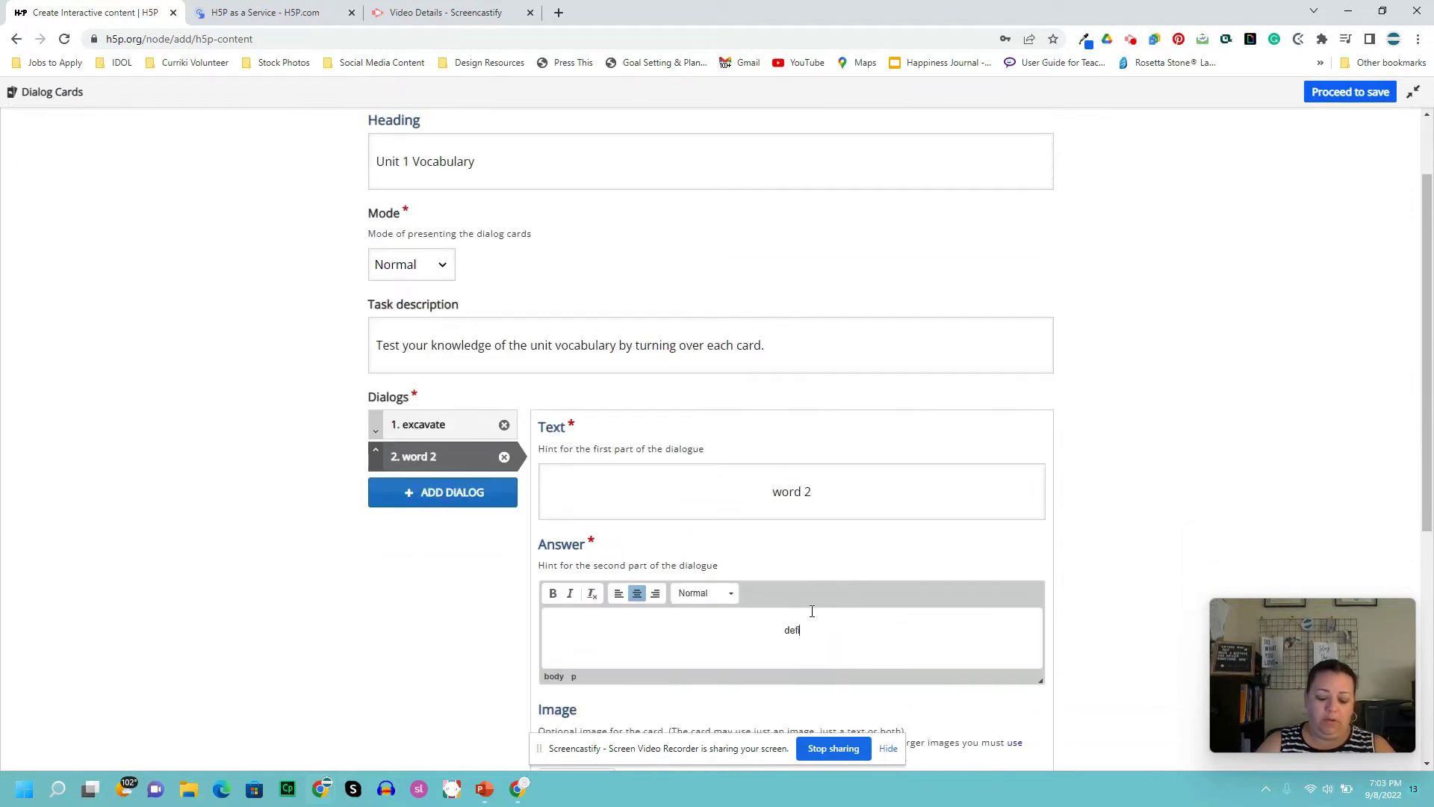
type("nition 2")
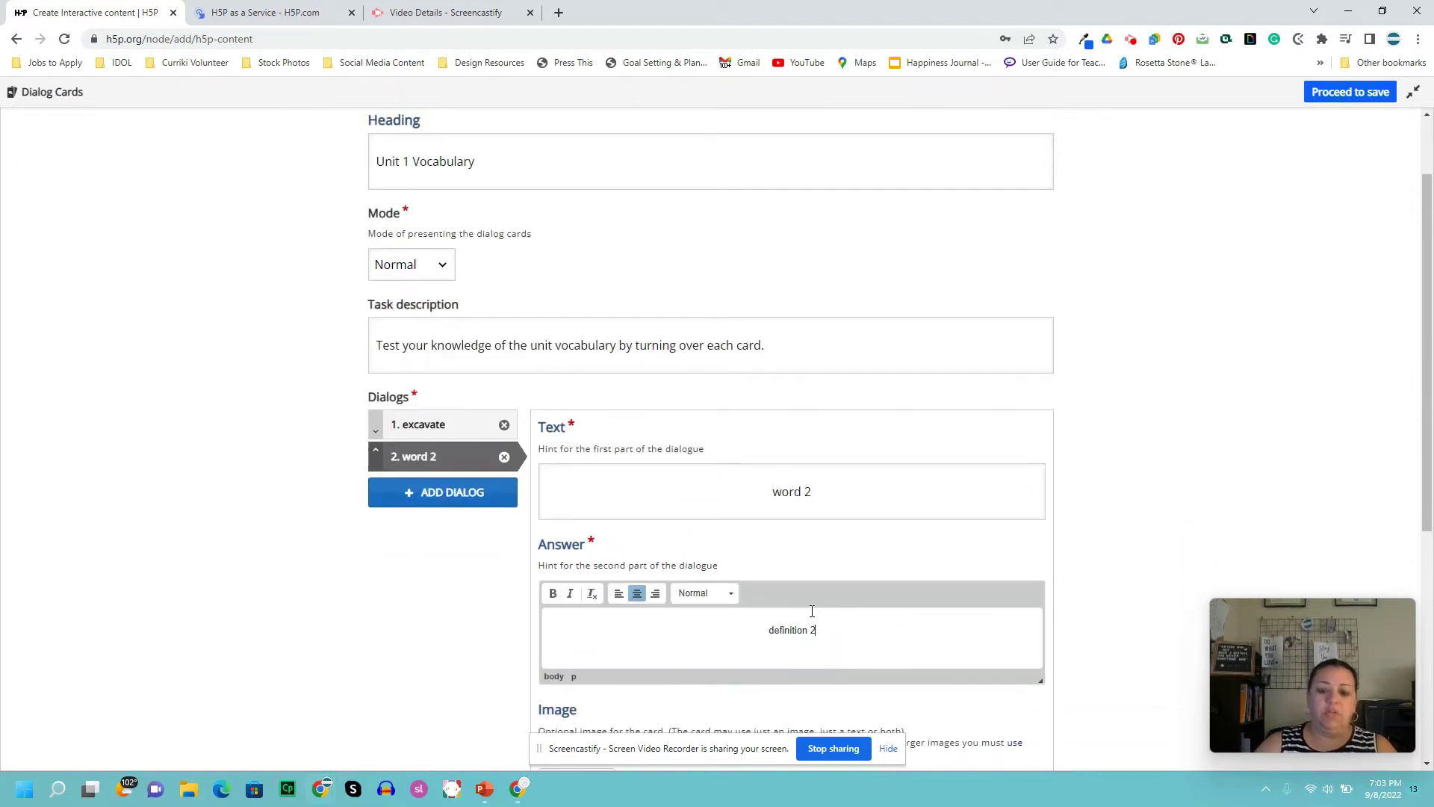
scroll(807, 609, "up", 1)
scroll(807, 609, "down", 4)
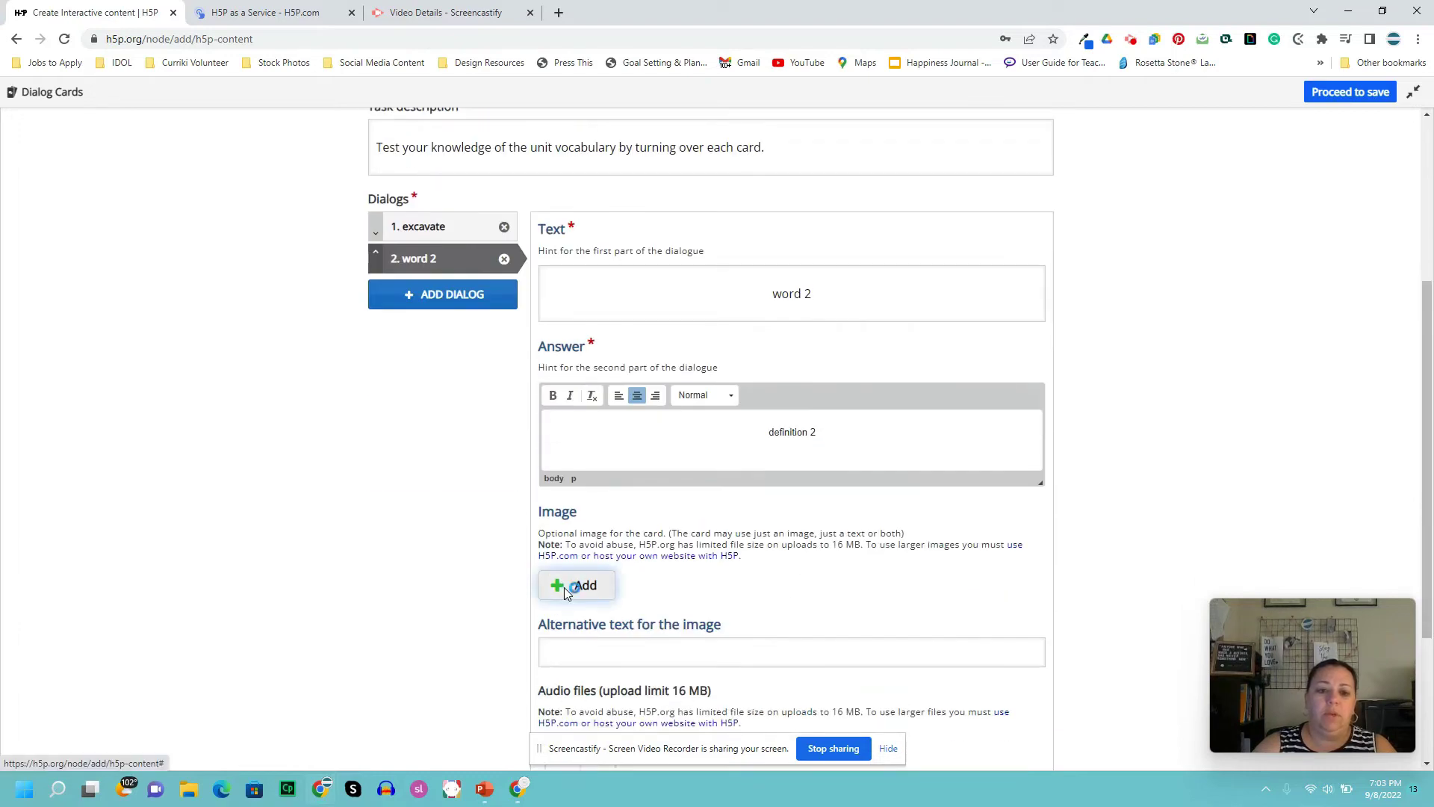
- Attach the Deadline picture to the second card with alternative text 'deadline'
left_click(567, 589)
left_click(263, 306)
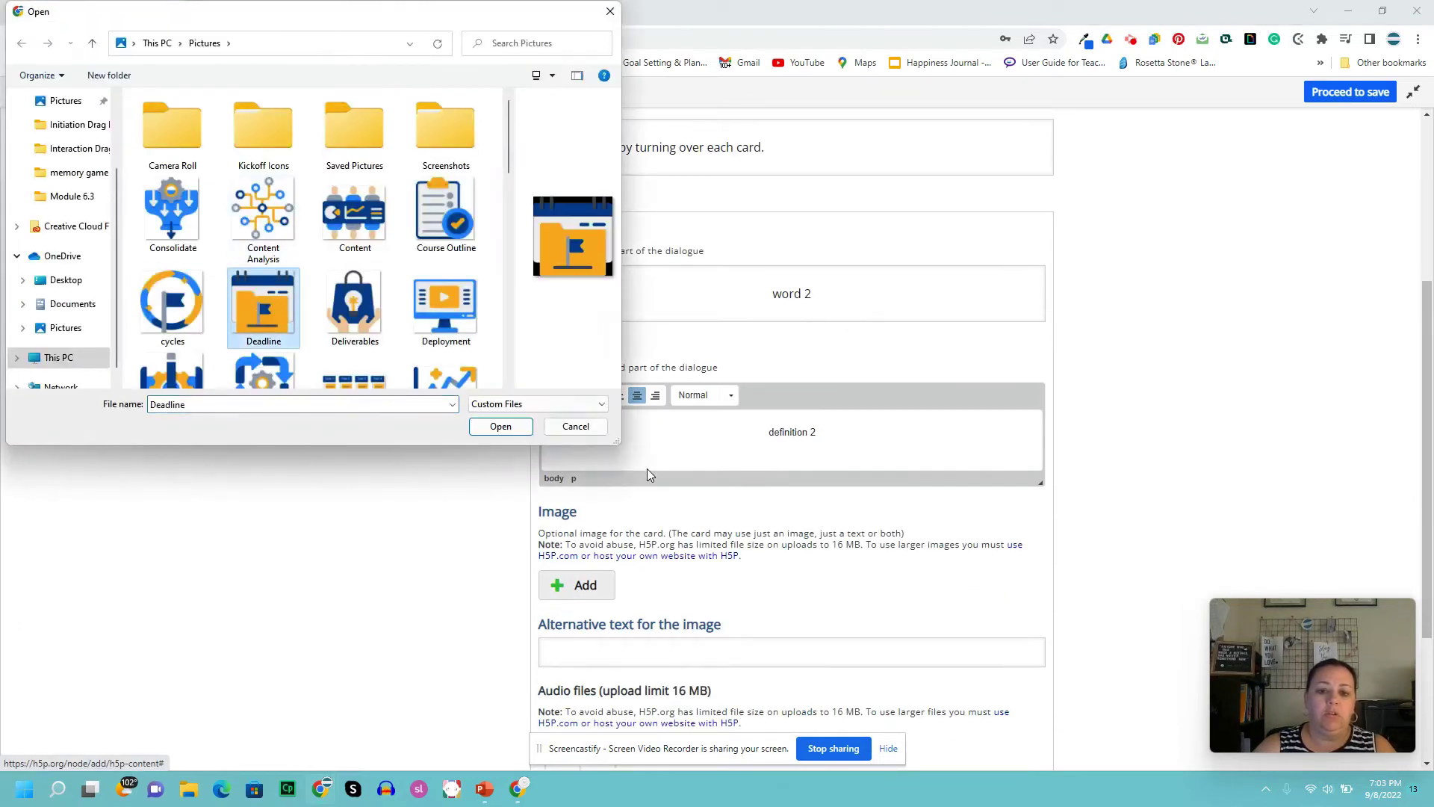
left_click(515, 427)
scroll(896, 499, "down", 3)
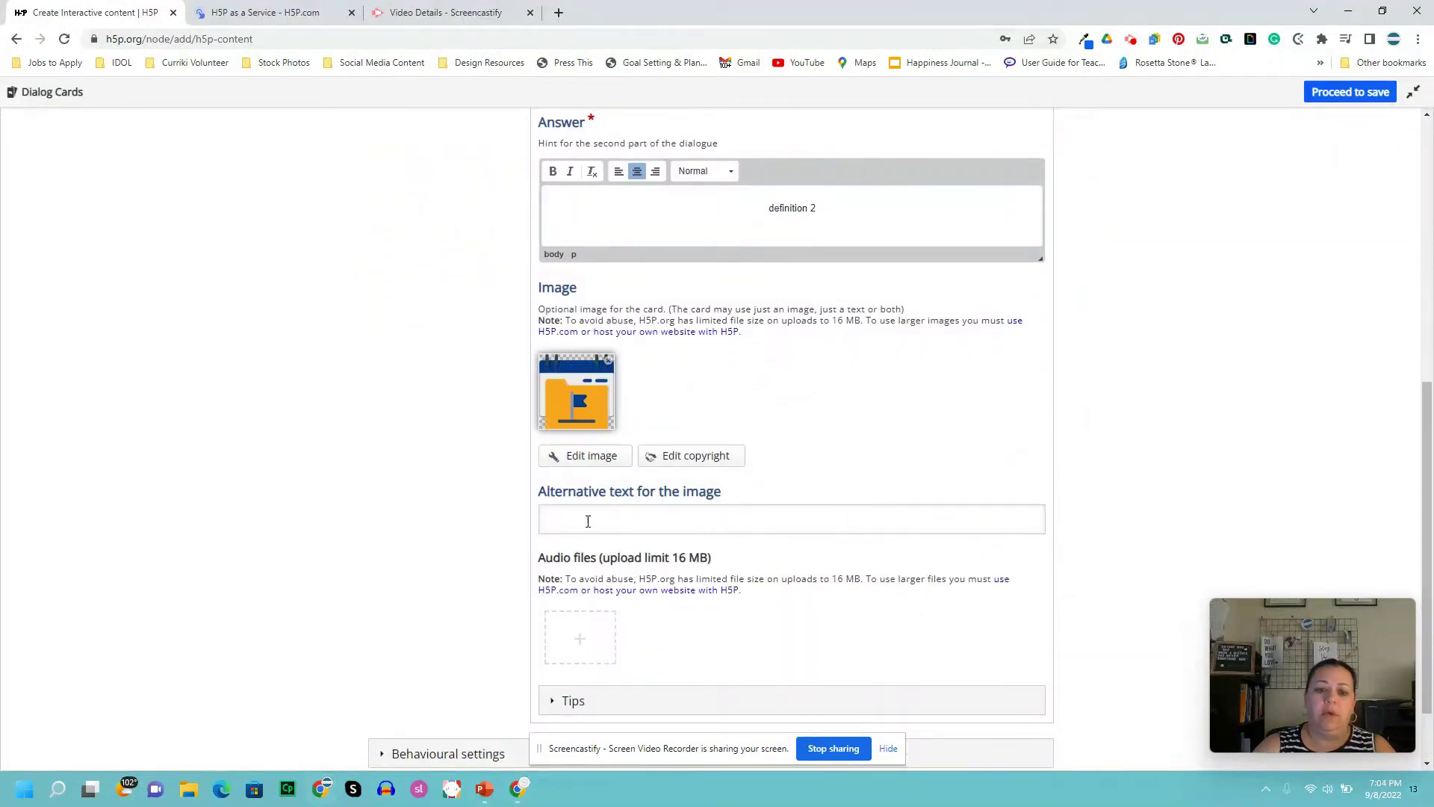
left_click(727, 523)
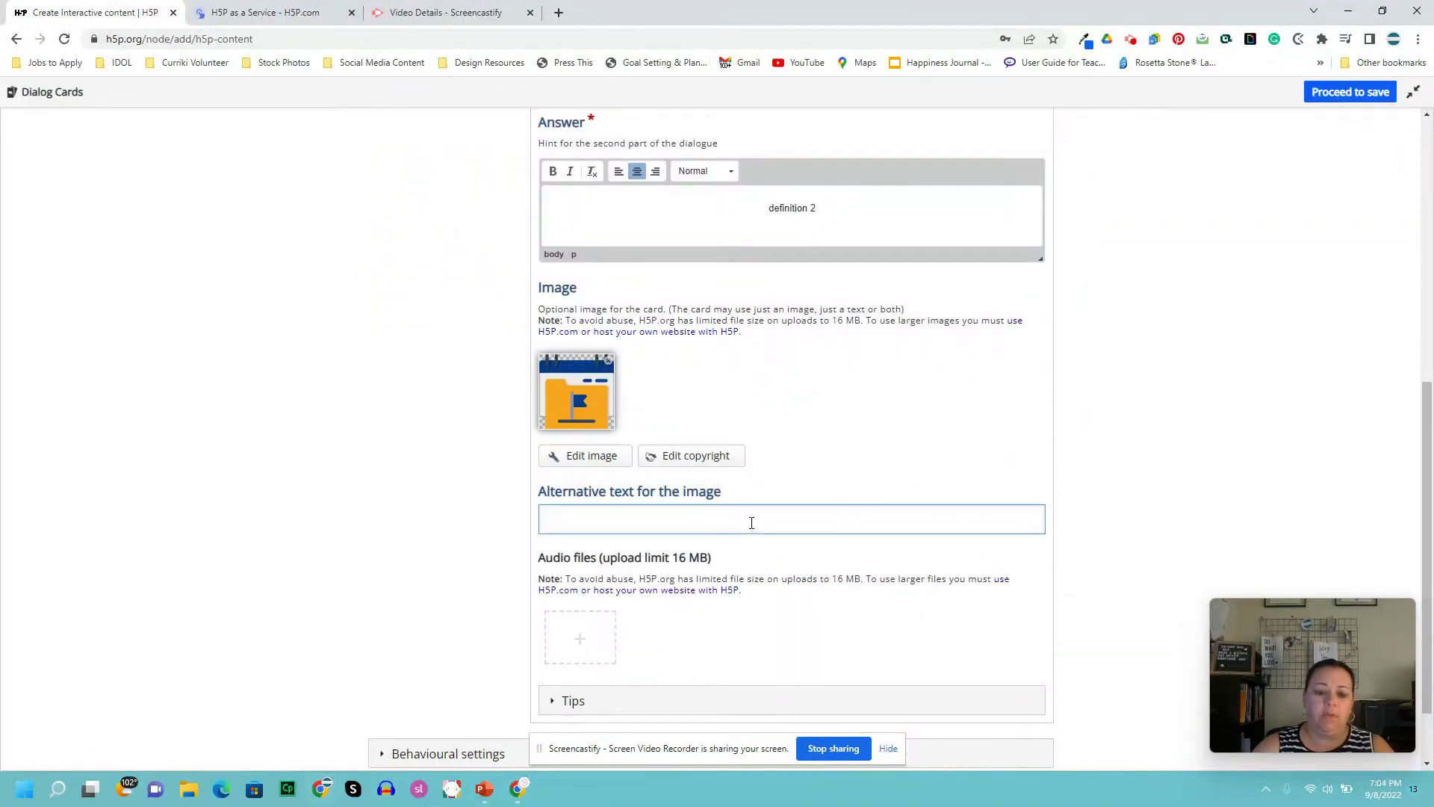
type("deadline")
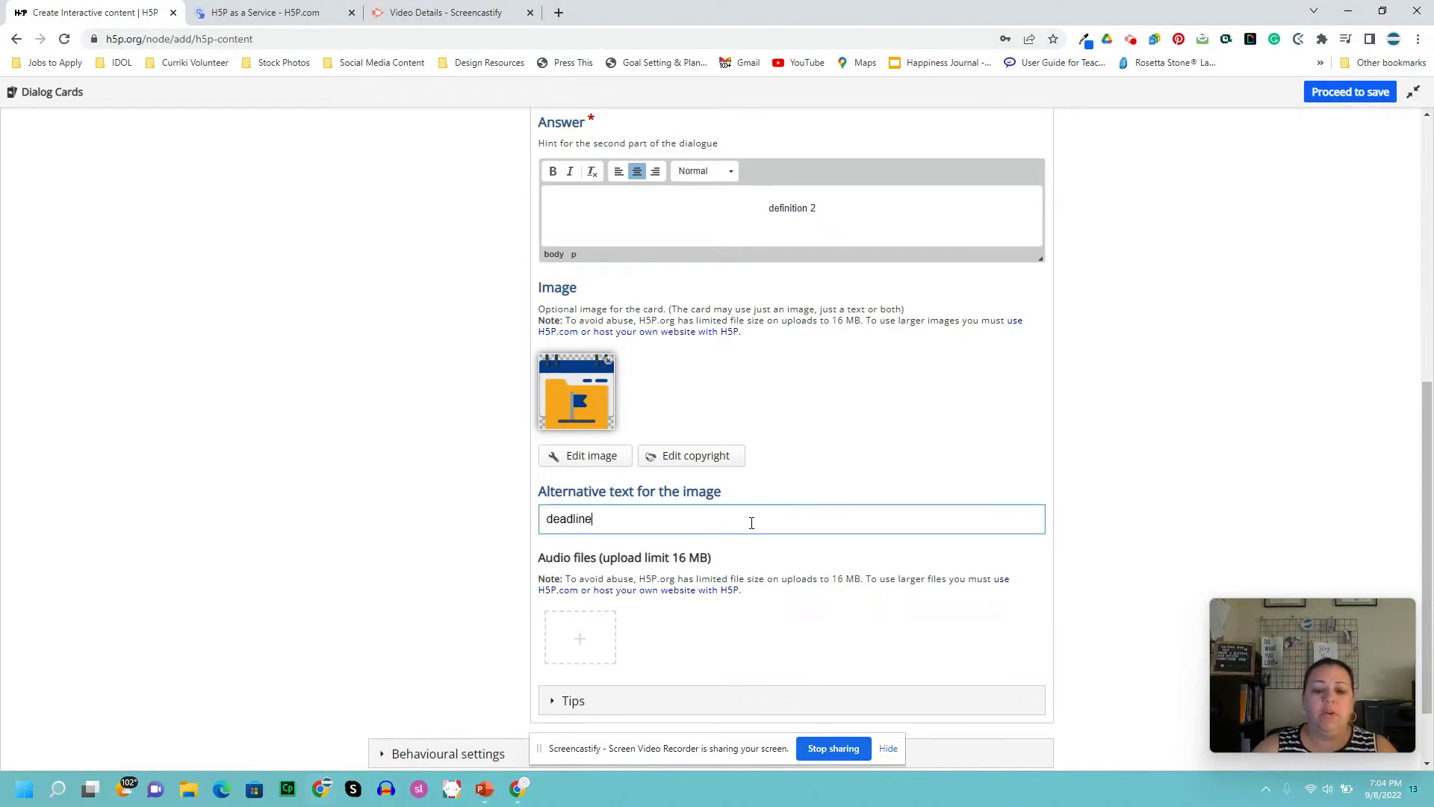
left_click(704, 631)
scroll(644, 631, "down", 1)
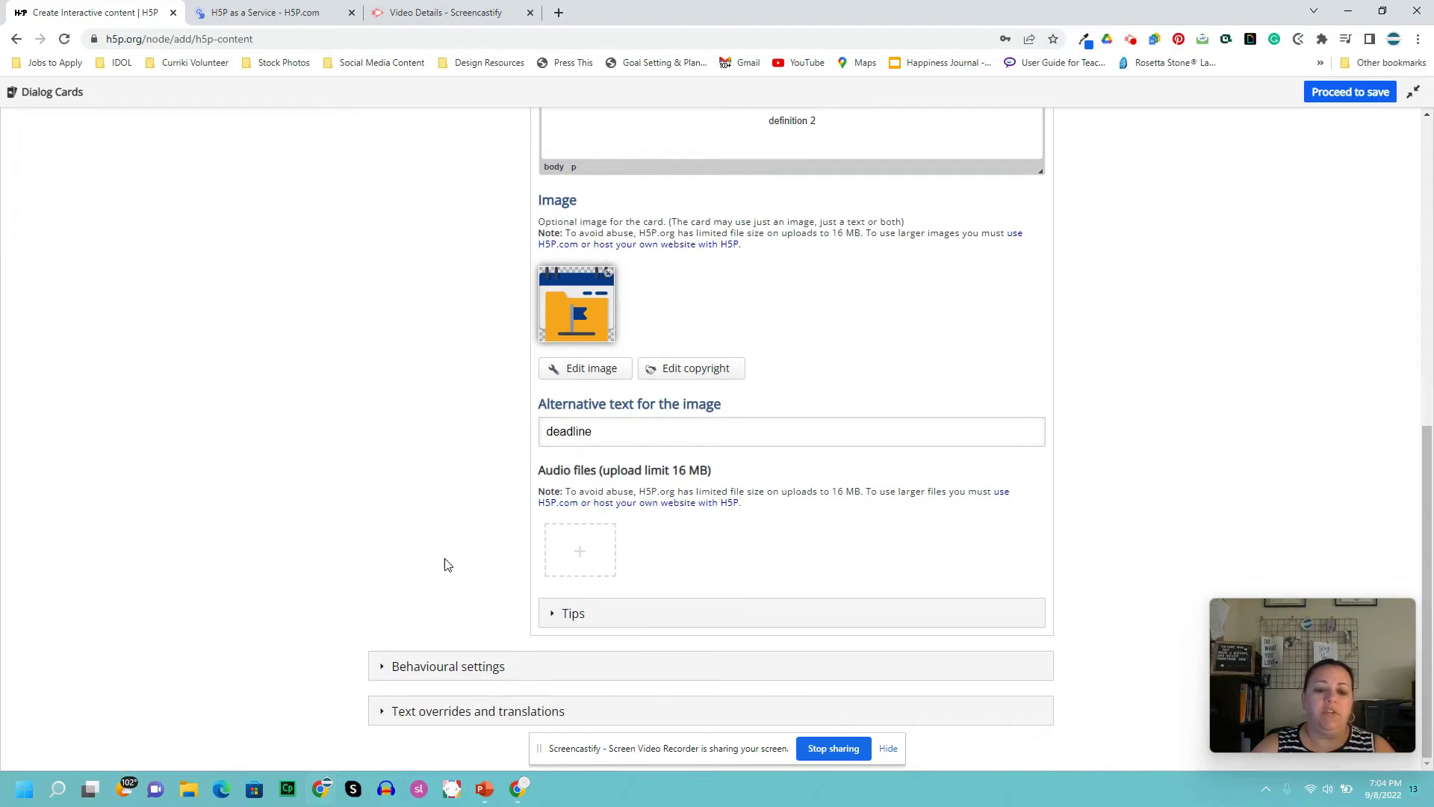
scroll(387, 470, "up", 5)
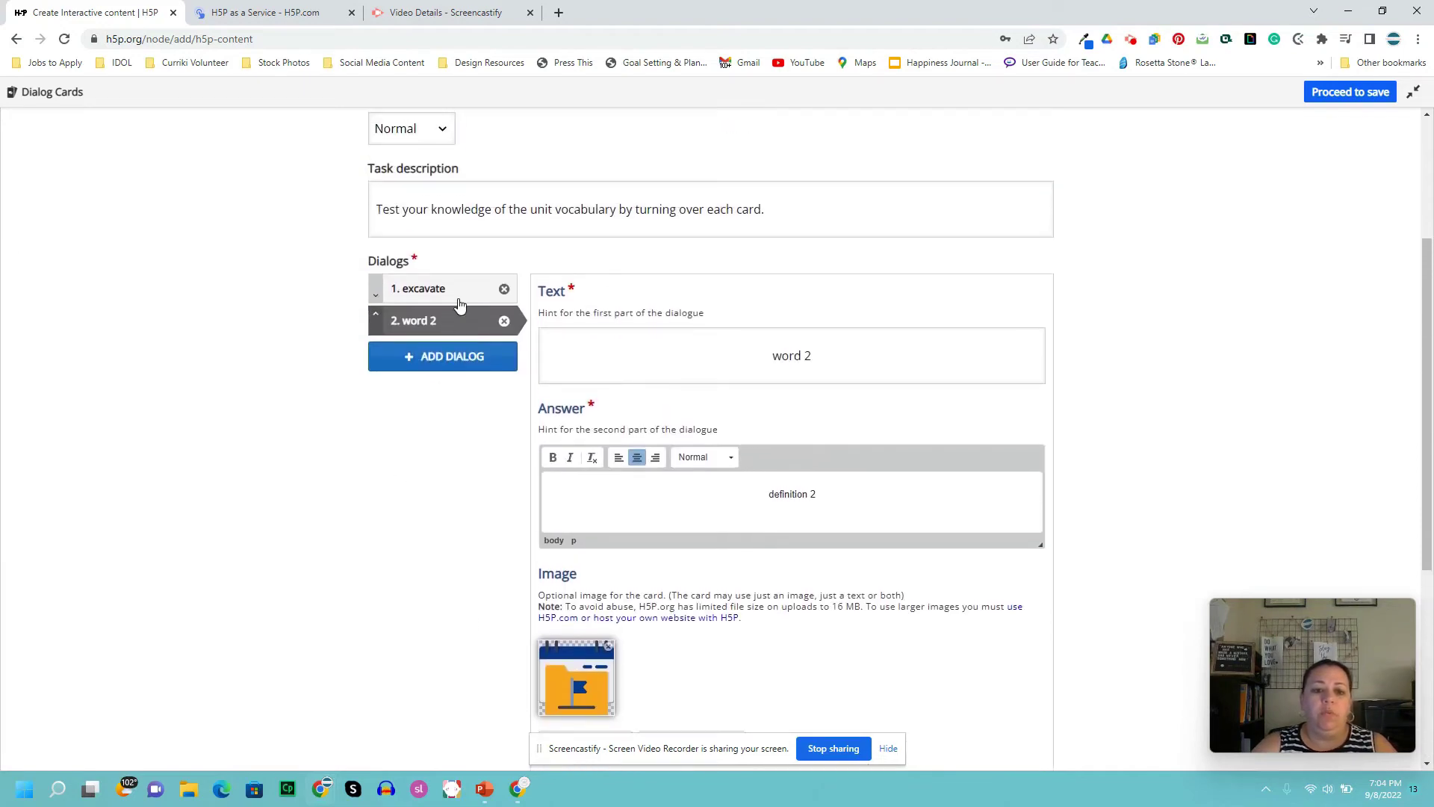
scroll(457, 422, "down", 5)
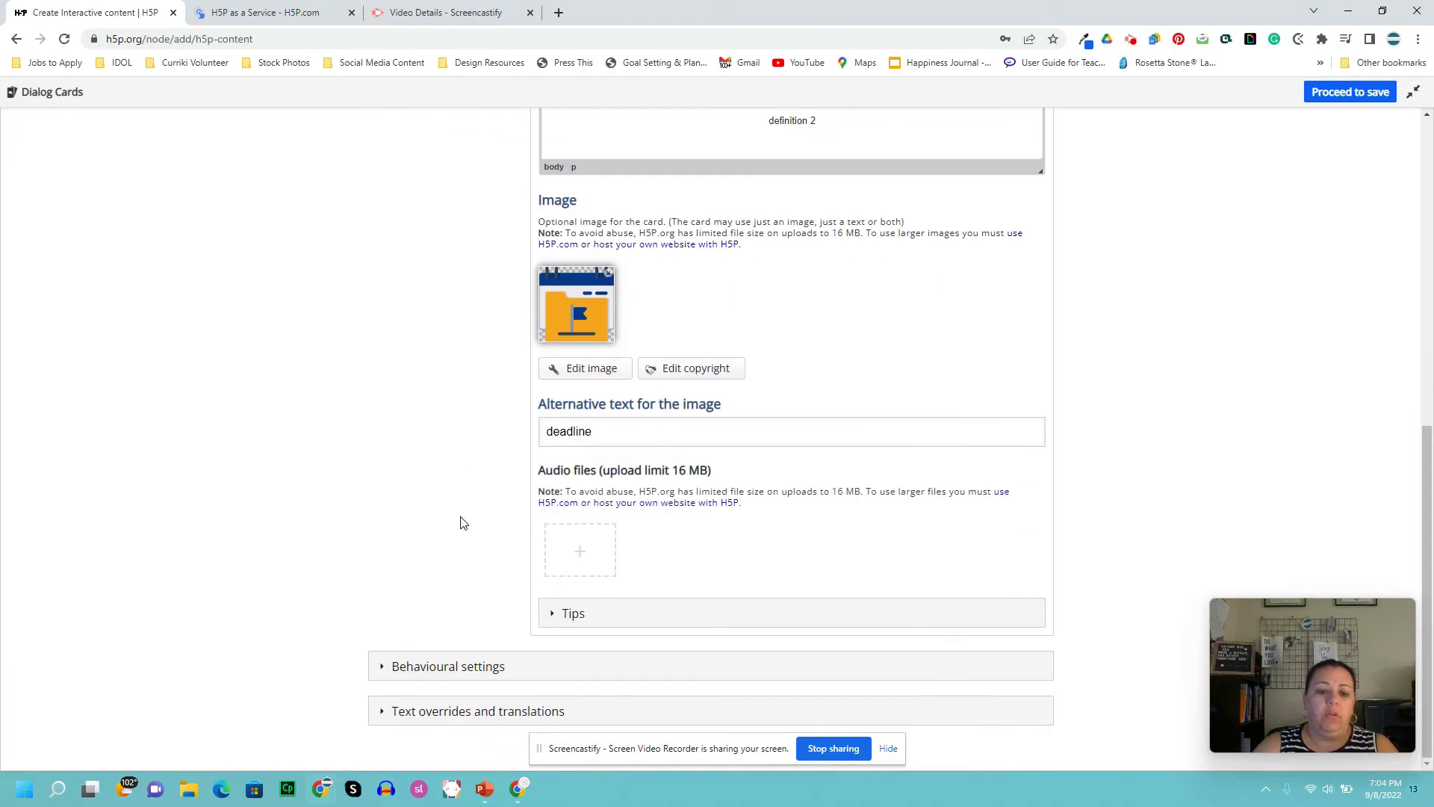
left_click(382, 667)
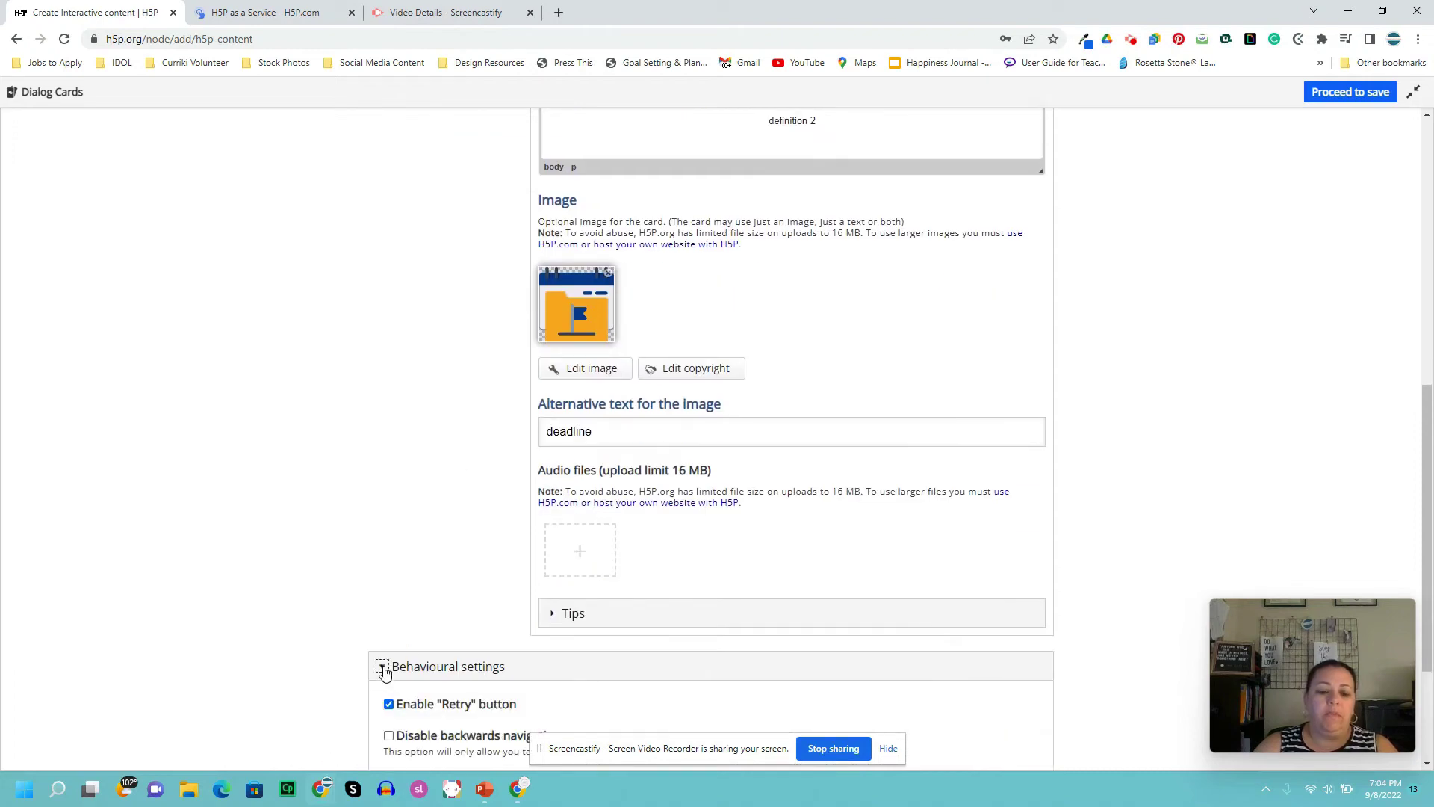
scroll(481, 579, "down", 3)
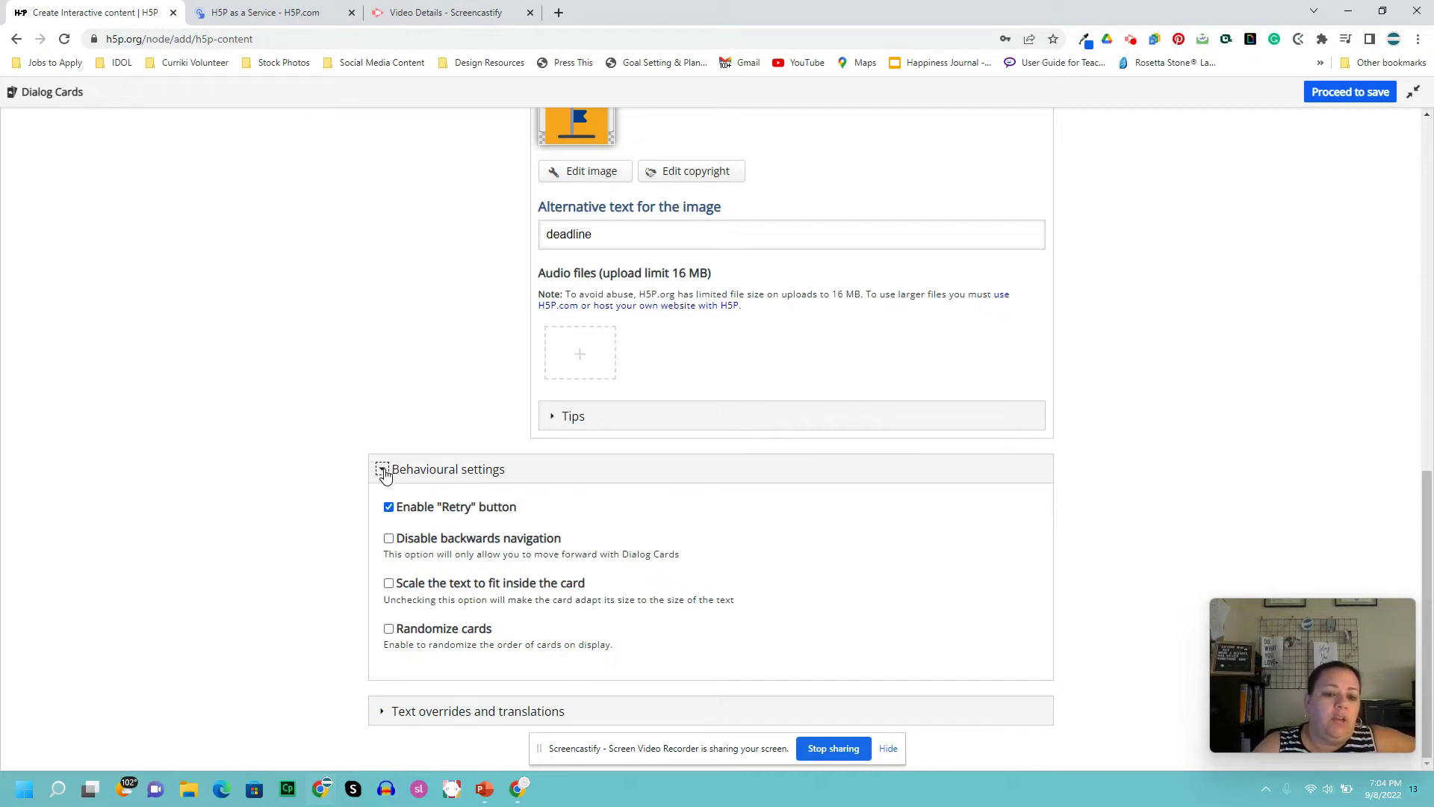
left_click(382, 470)
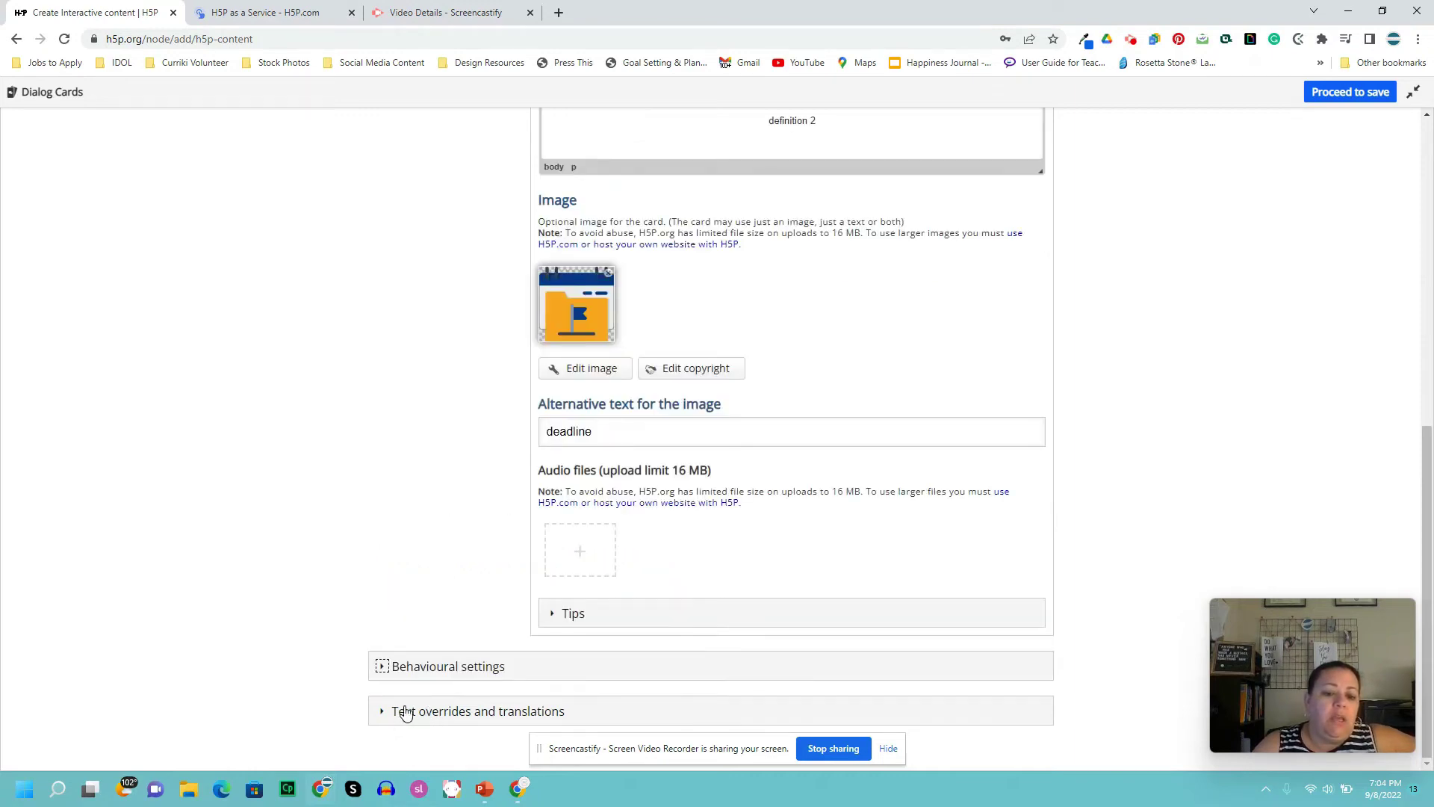
- Expand Text overrides and translations to show the Dialog Cards button labels
left_click(382, 711)
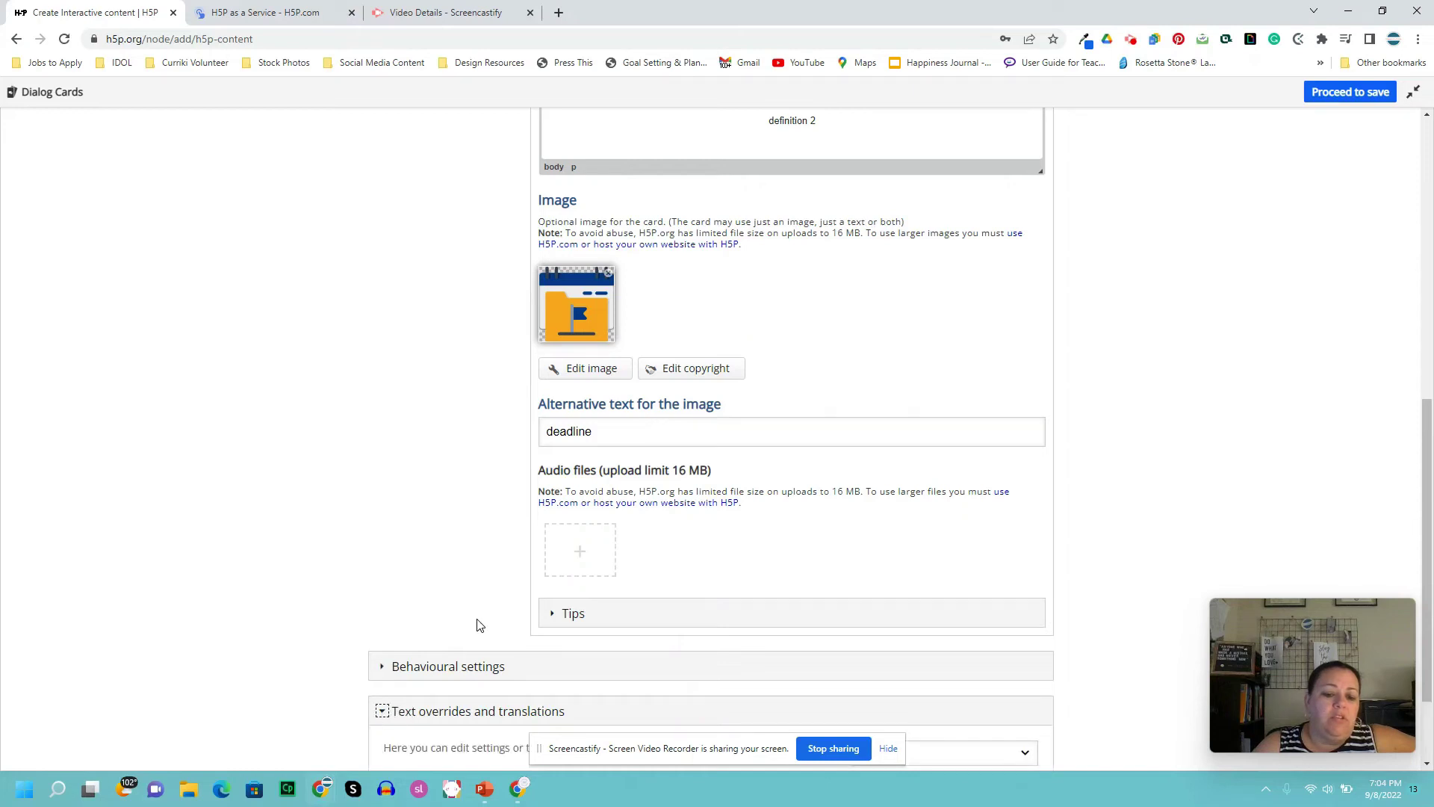
scroll(478, 626, "down", 2)
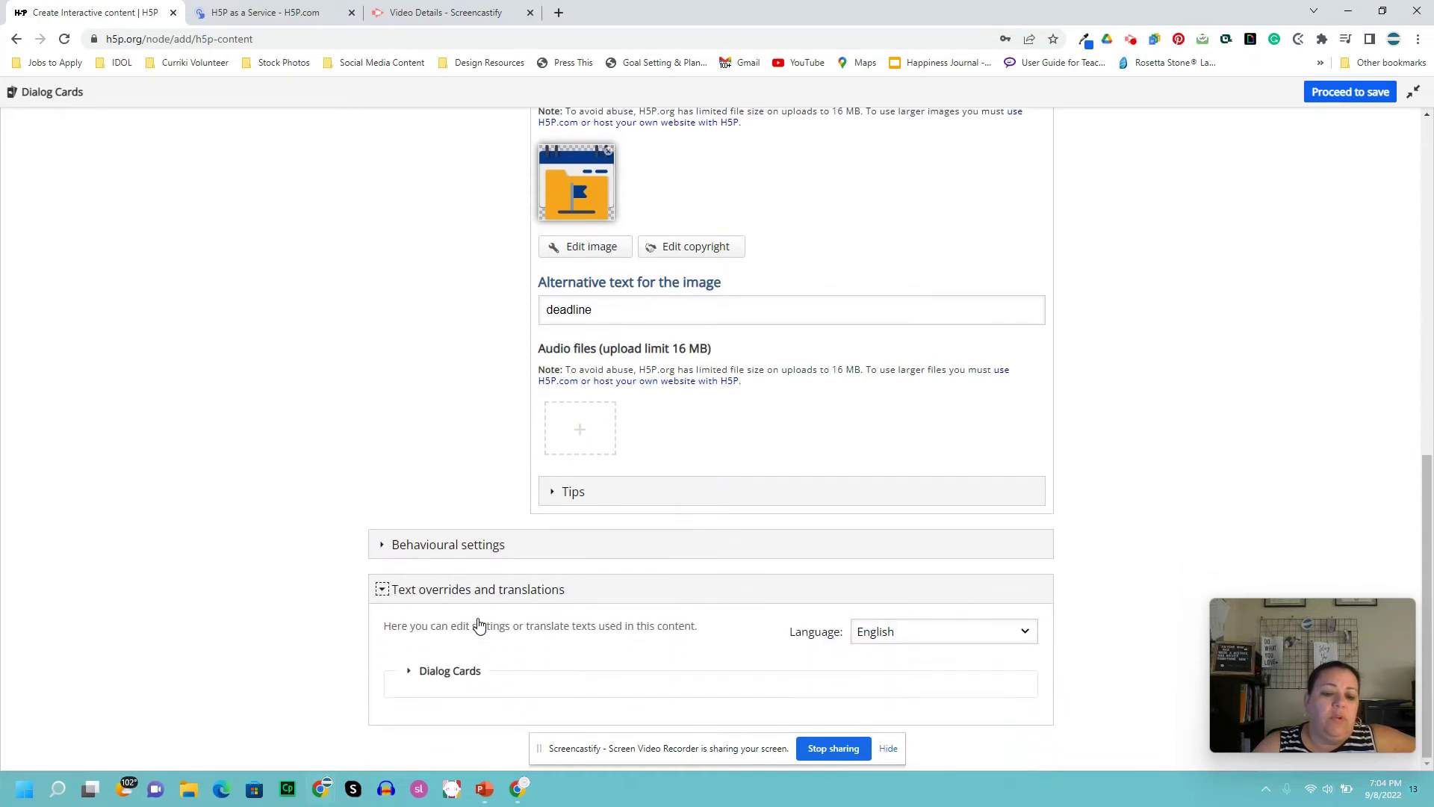
left_click(410, 675)
scroll(440, 647, "down", 3)
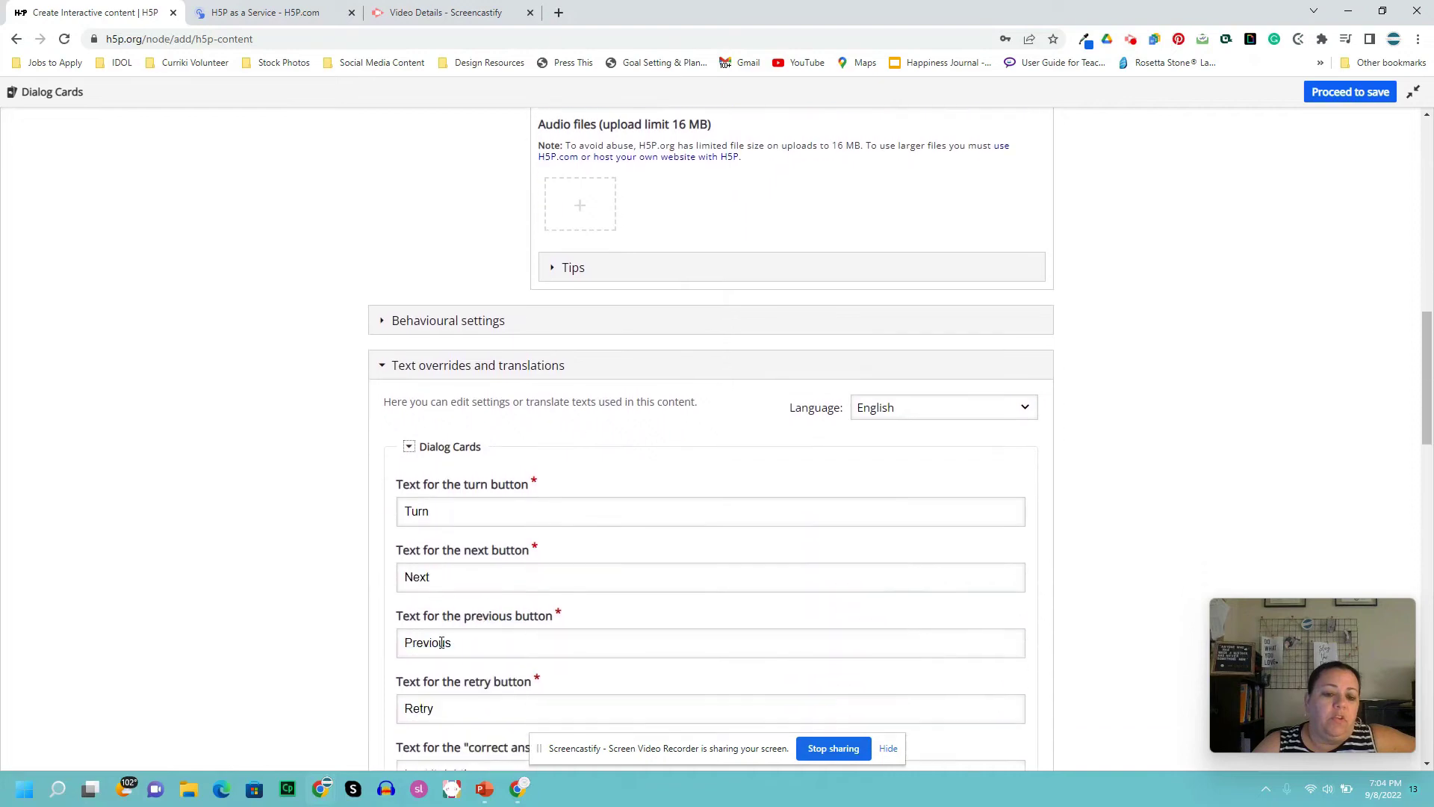
scroll(442, 642, "down", 3)
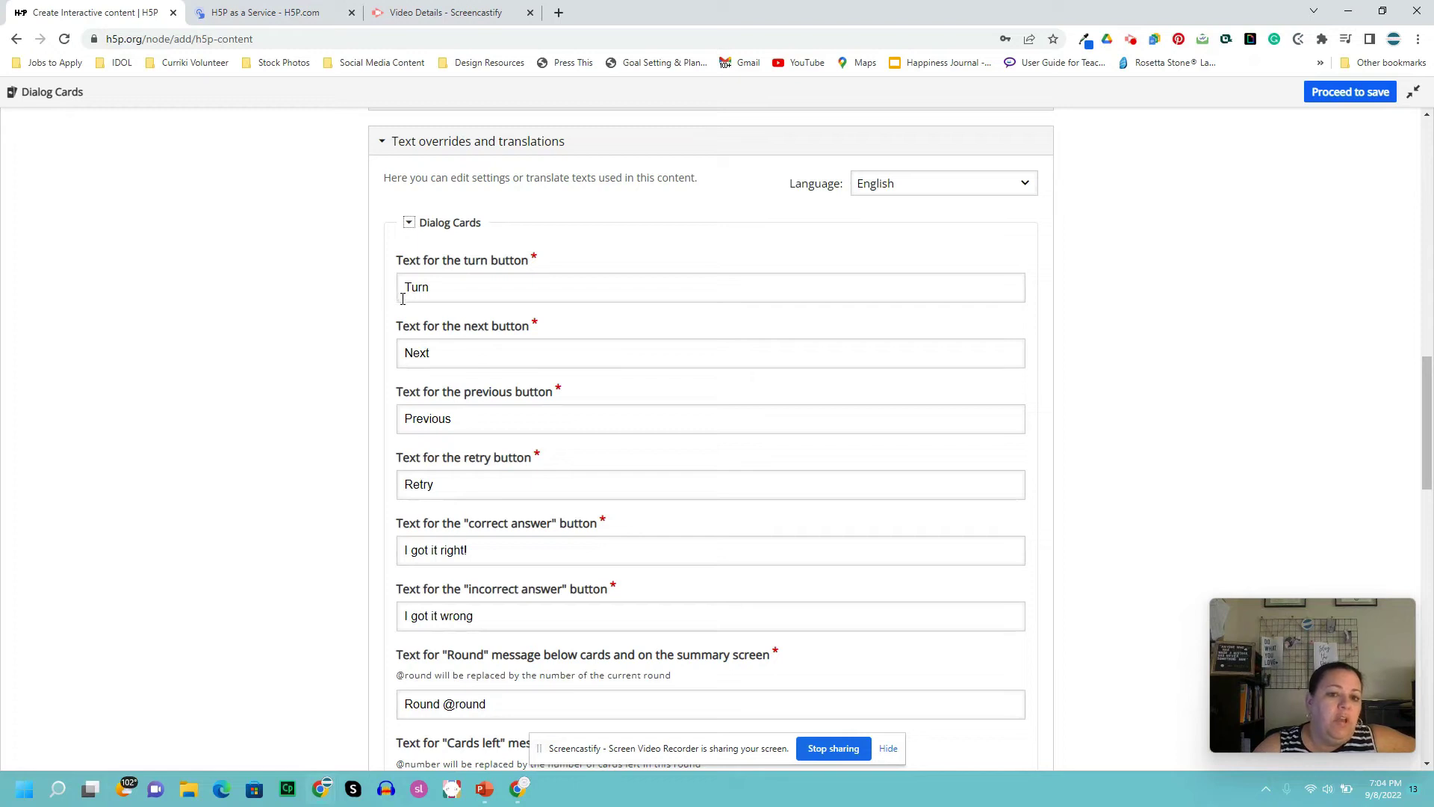
- Relabel the Turn, Next and Previous buttons as 'flip', 'another word' and 'go back'
left_click_drag(434, 288, 394, 291)
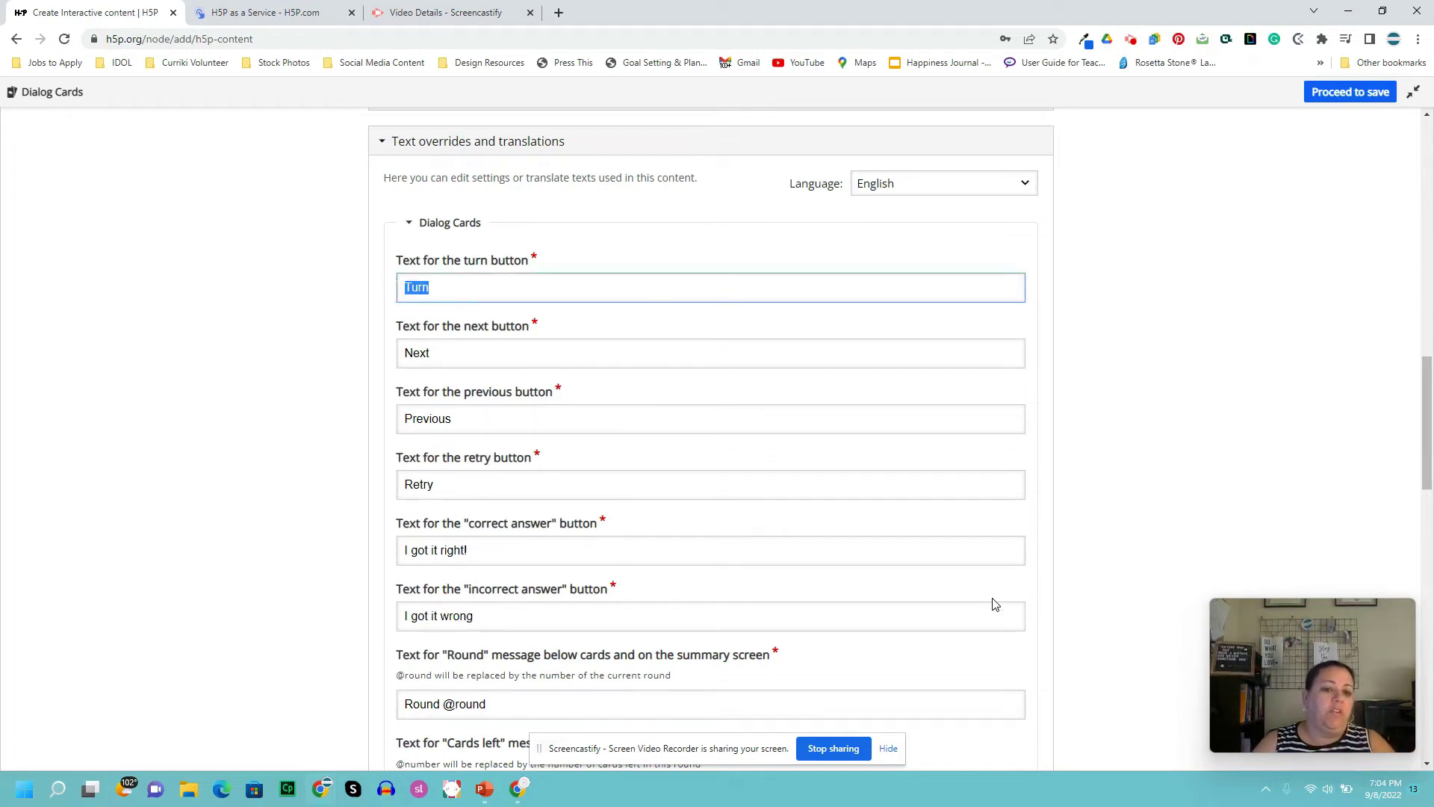
type("flip")
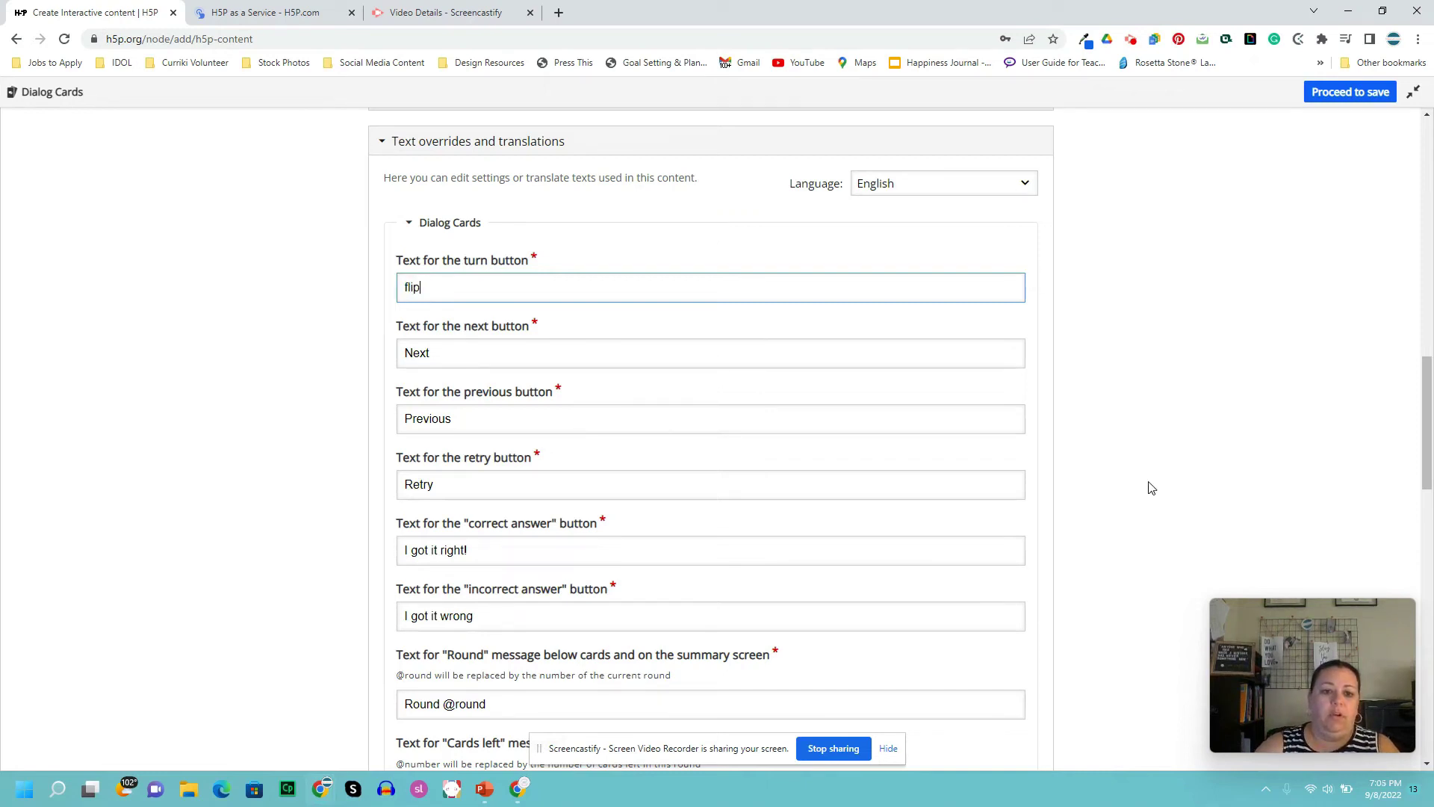
left_click_drag(435, 351, 391, 358)
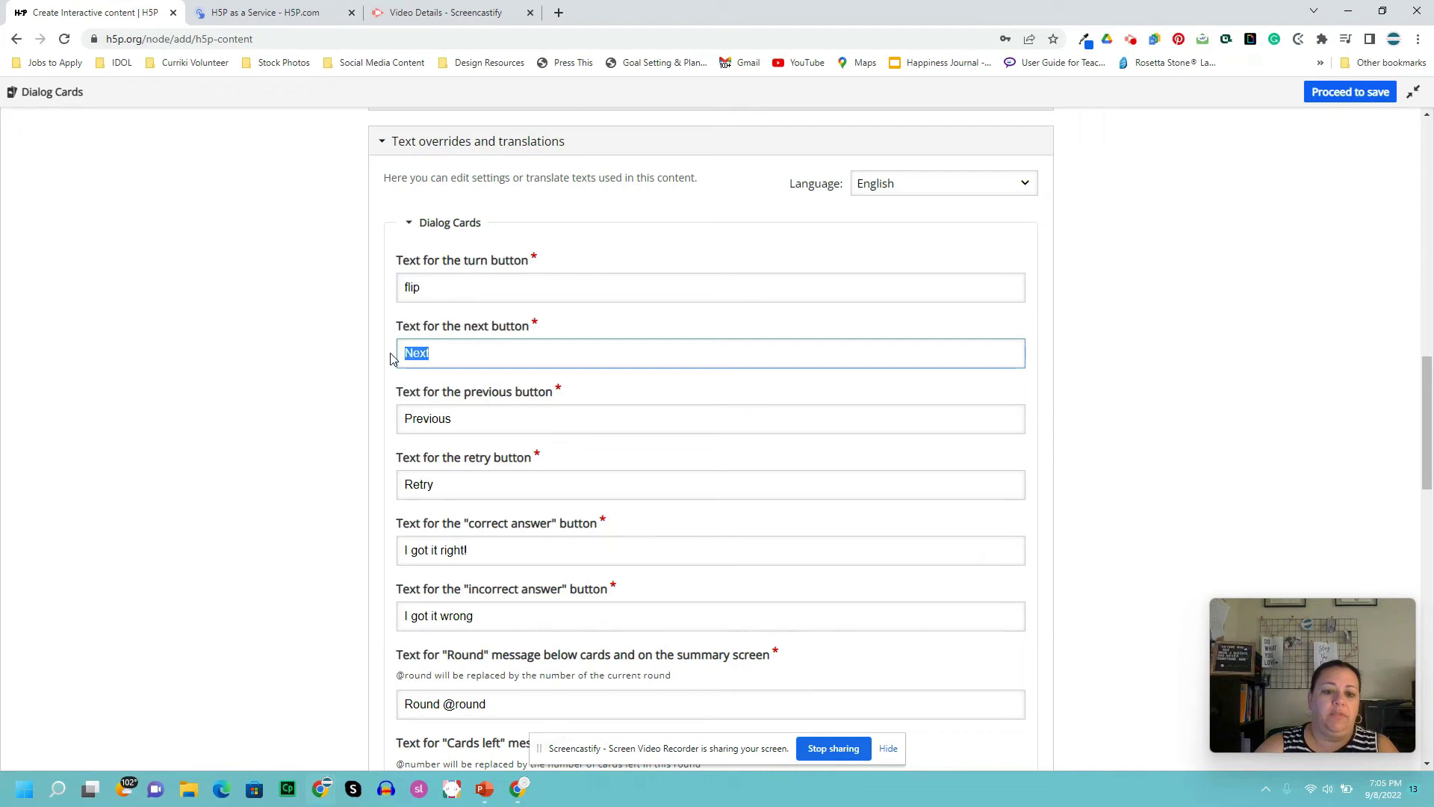
type("another")
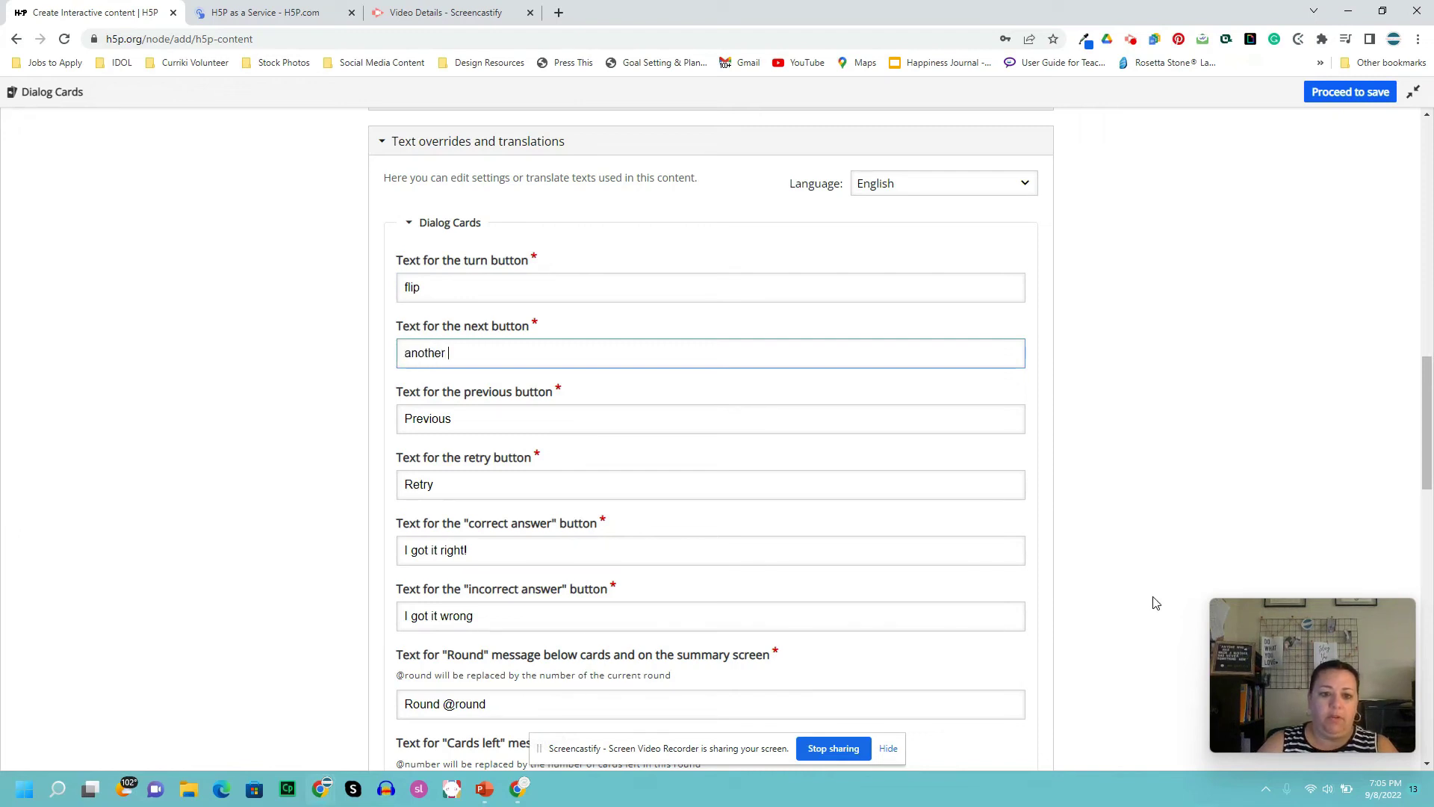
type(" word")
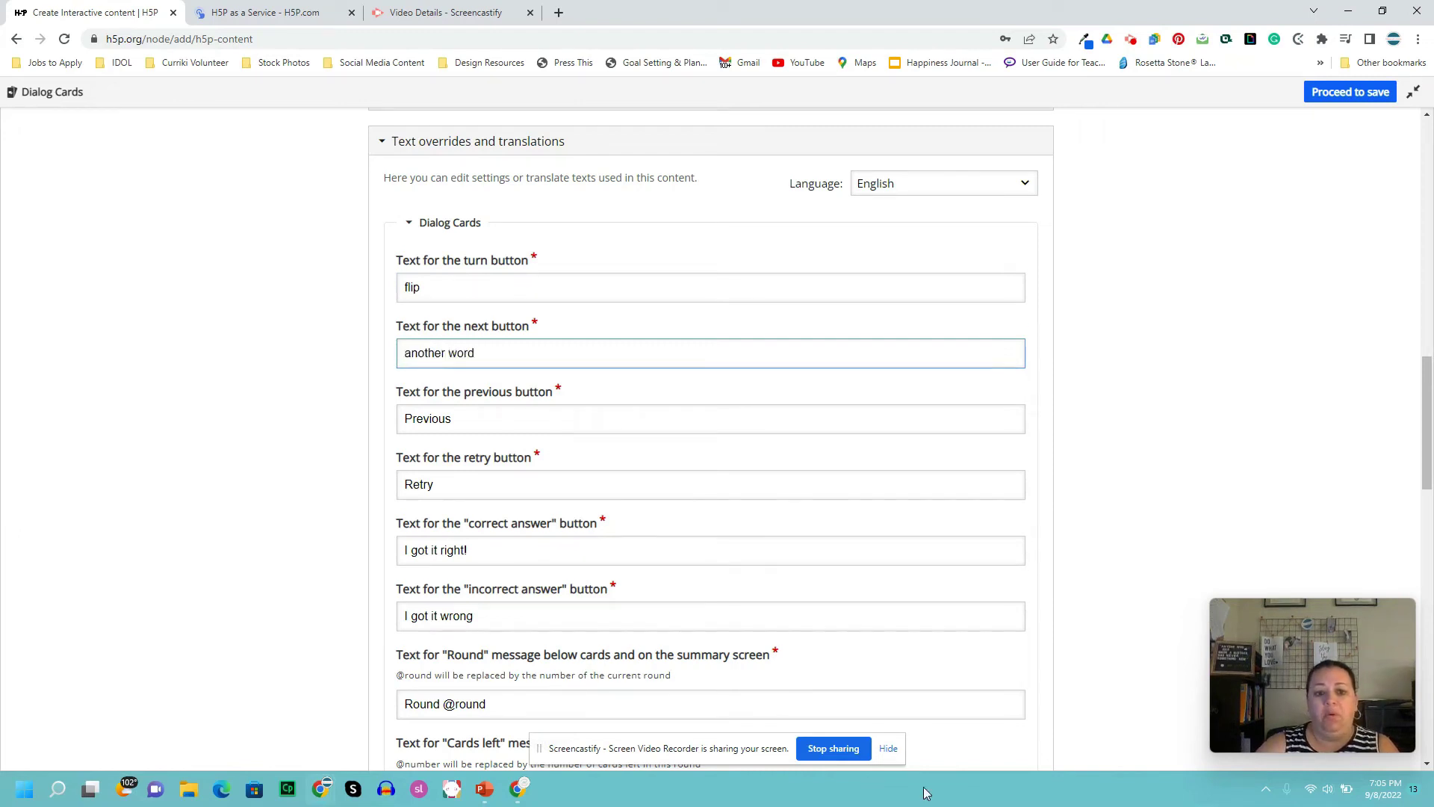
left_click_drag(448, 418, 348, 415)
type("go back")
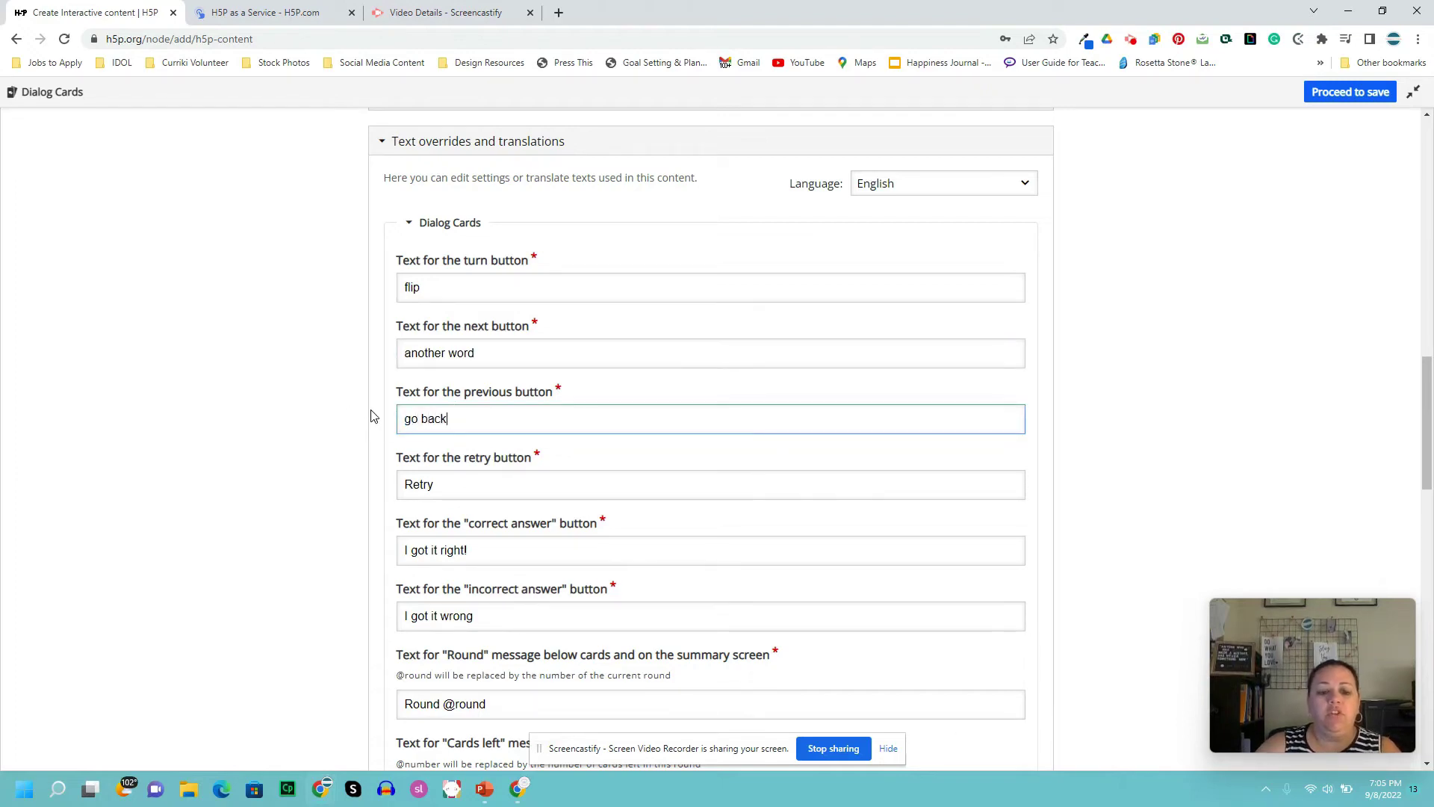
scroll(520, 459, "down", 1)
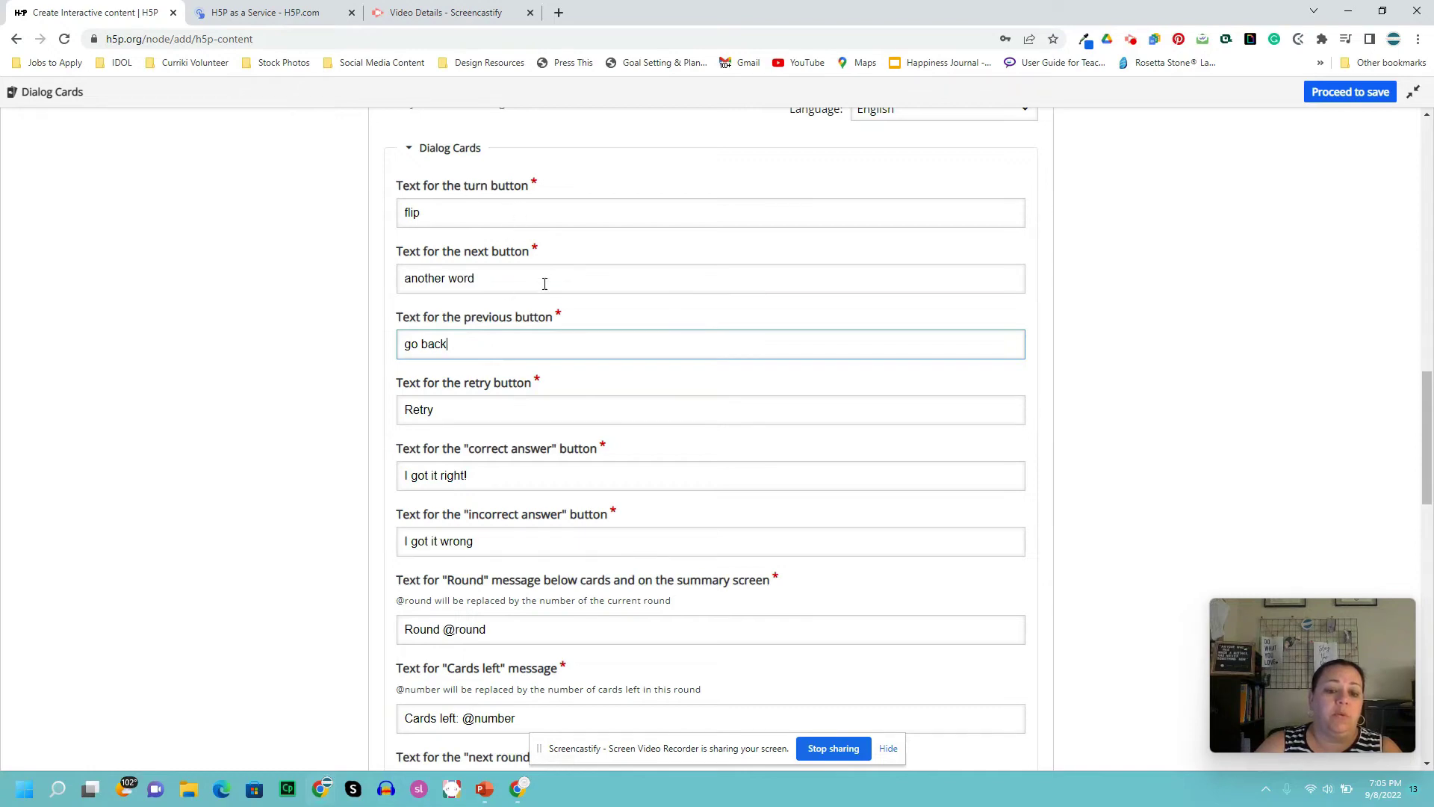
scroll(549, 314, "down", 2)
scroll(559, 341, "down", 4)
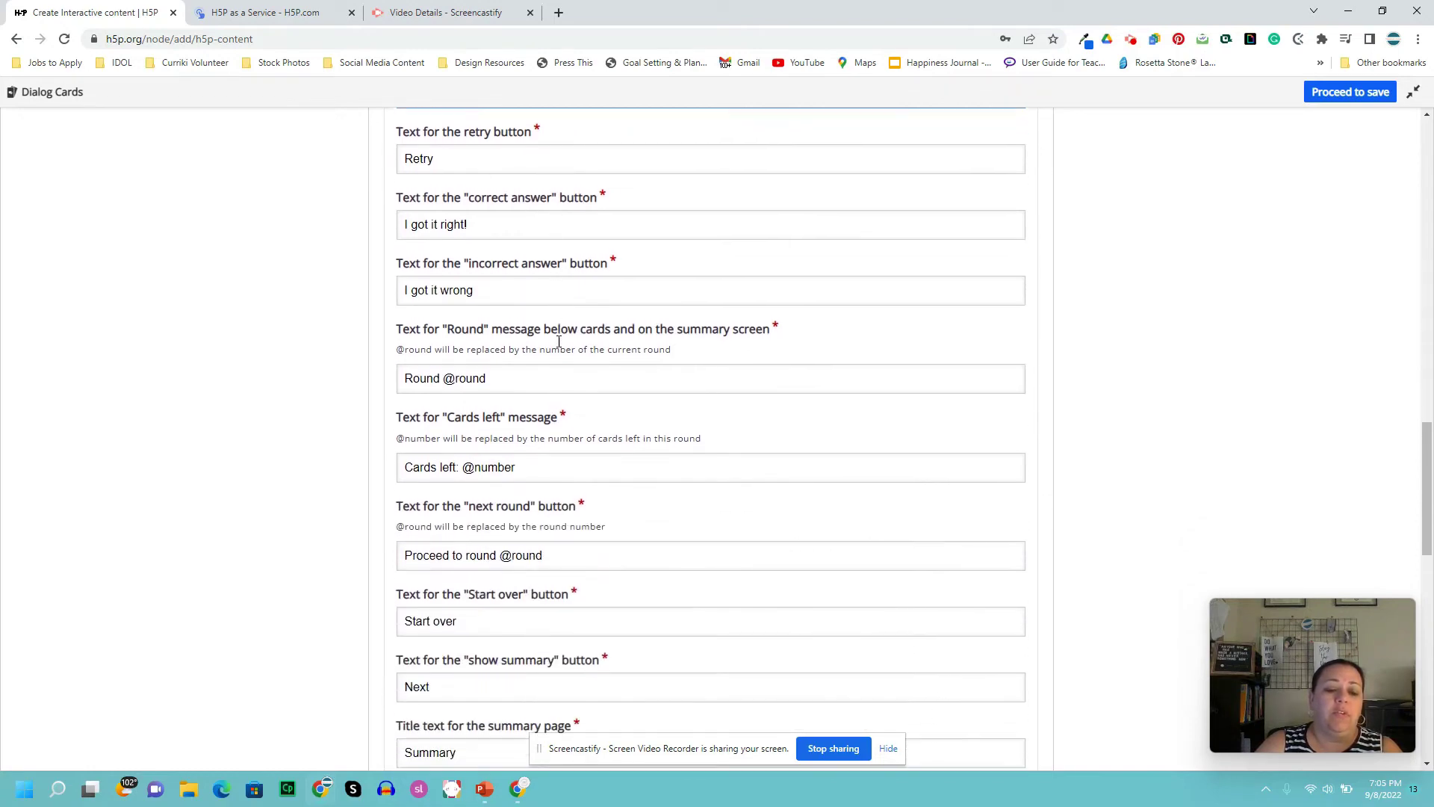
scroll(564, 347, "up", 8)
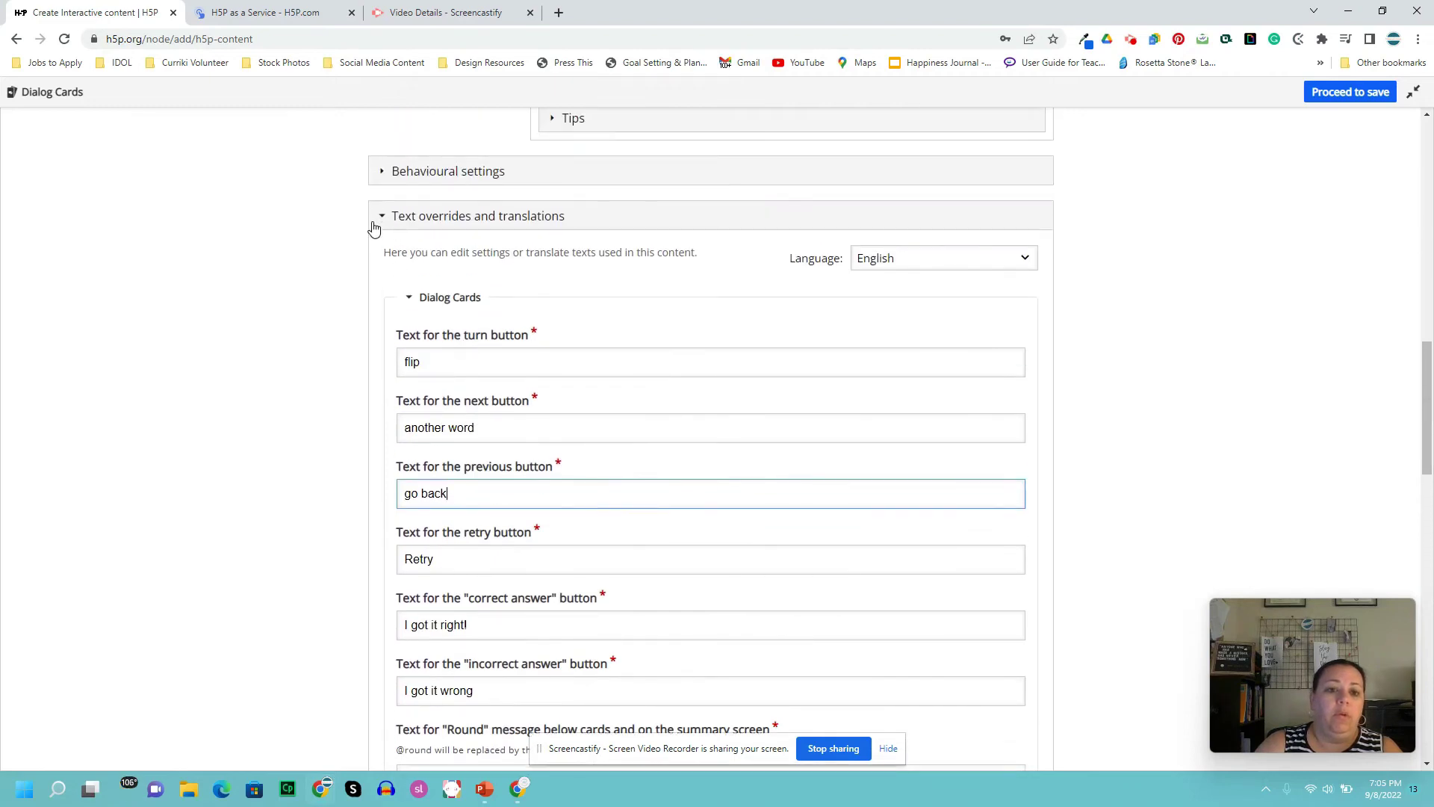
- Collapse the text overrides, exit the fullscreen editor and save the Dialog Cards Sample activity
left_click(379, 217)
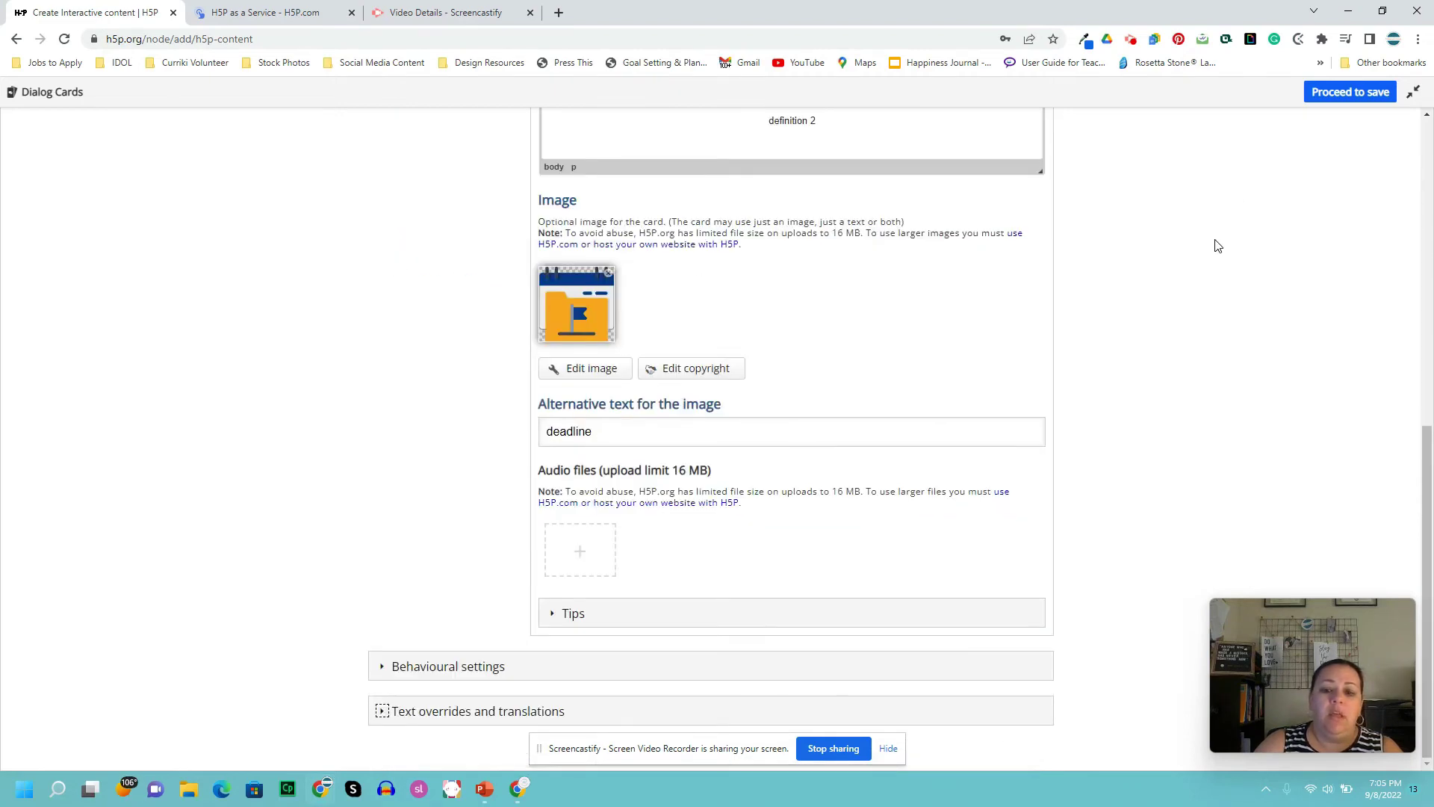
scroll(1171, 271, "up", 3)
scroll(1171, 270, "up", 4)
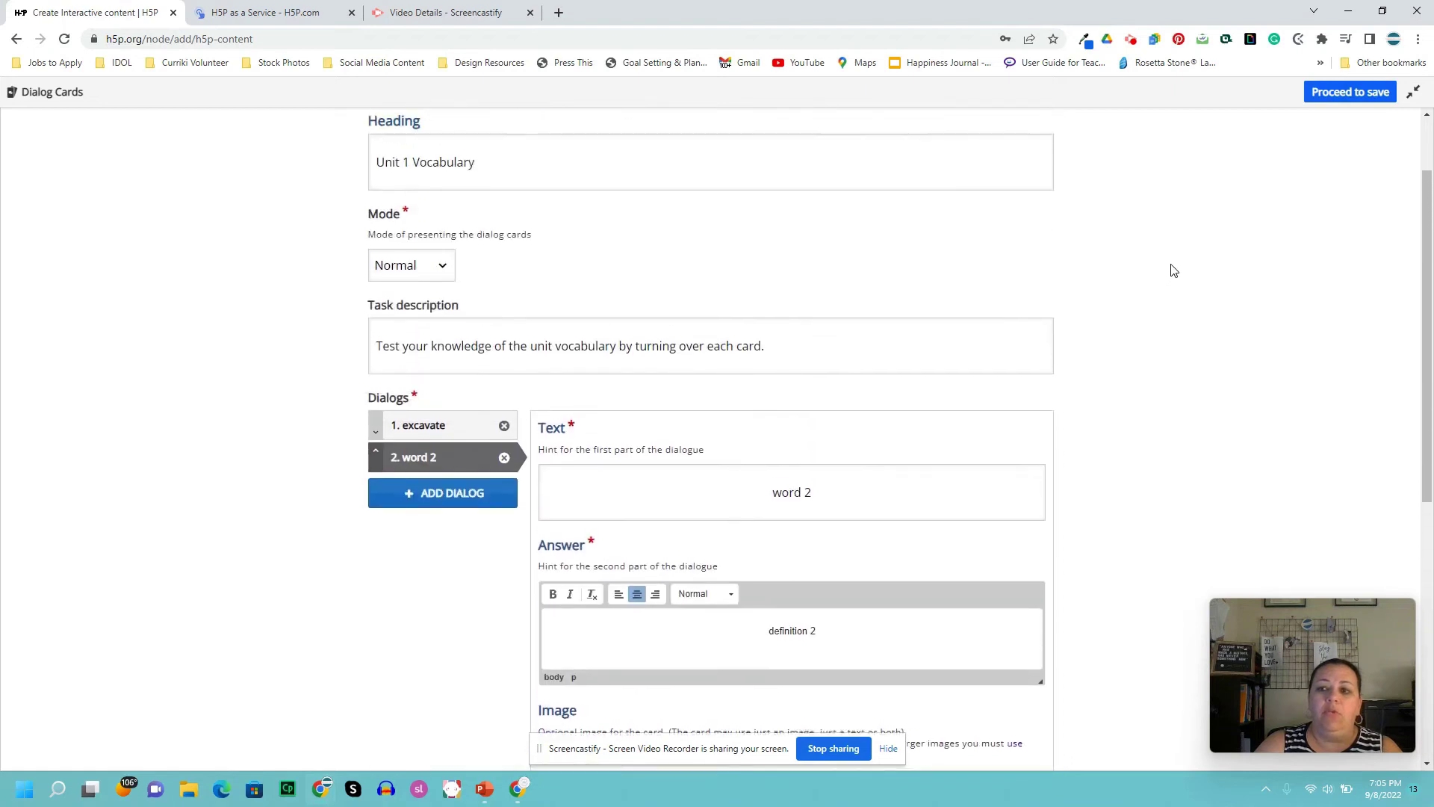
left_click(1351, 97)
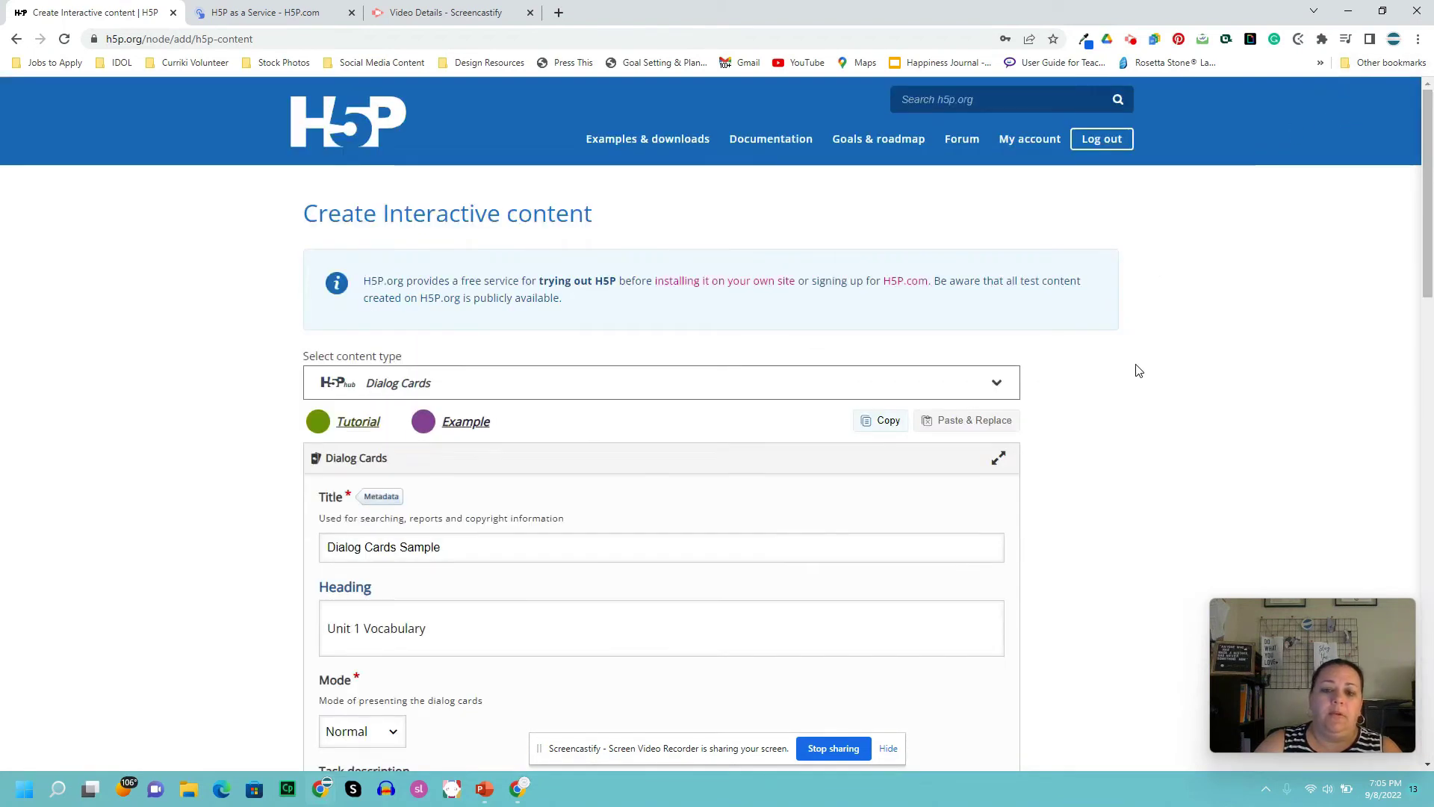
scroll(1134, 369, "down", 4)
scroll(1134, 382, "down", 12)
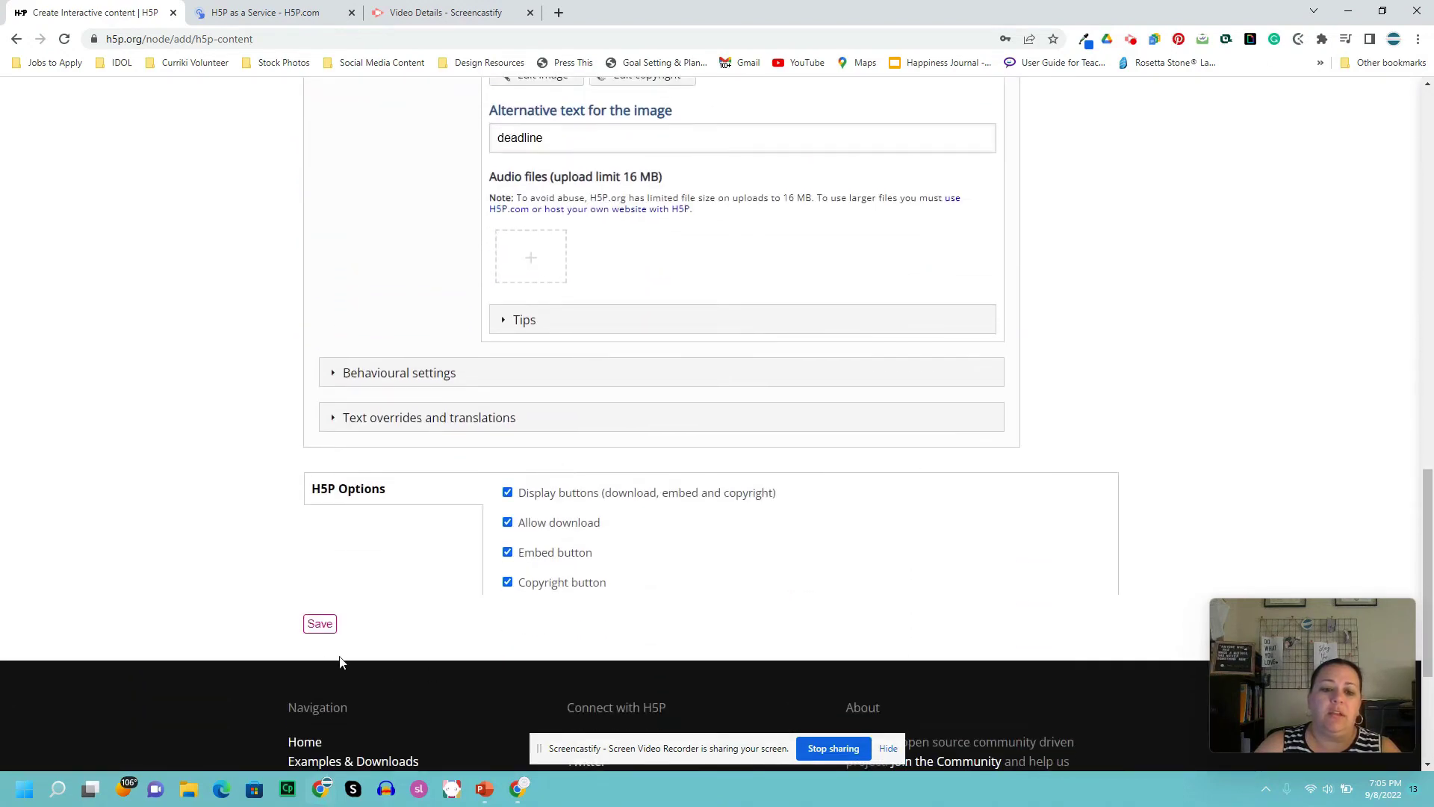
left_click(322, 625)
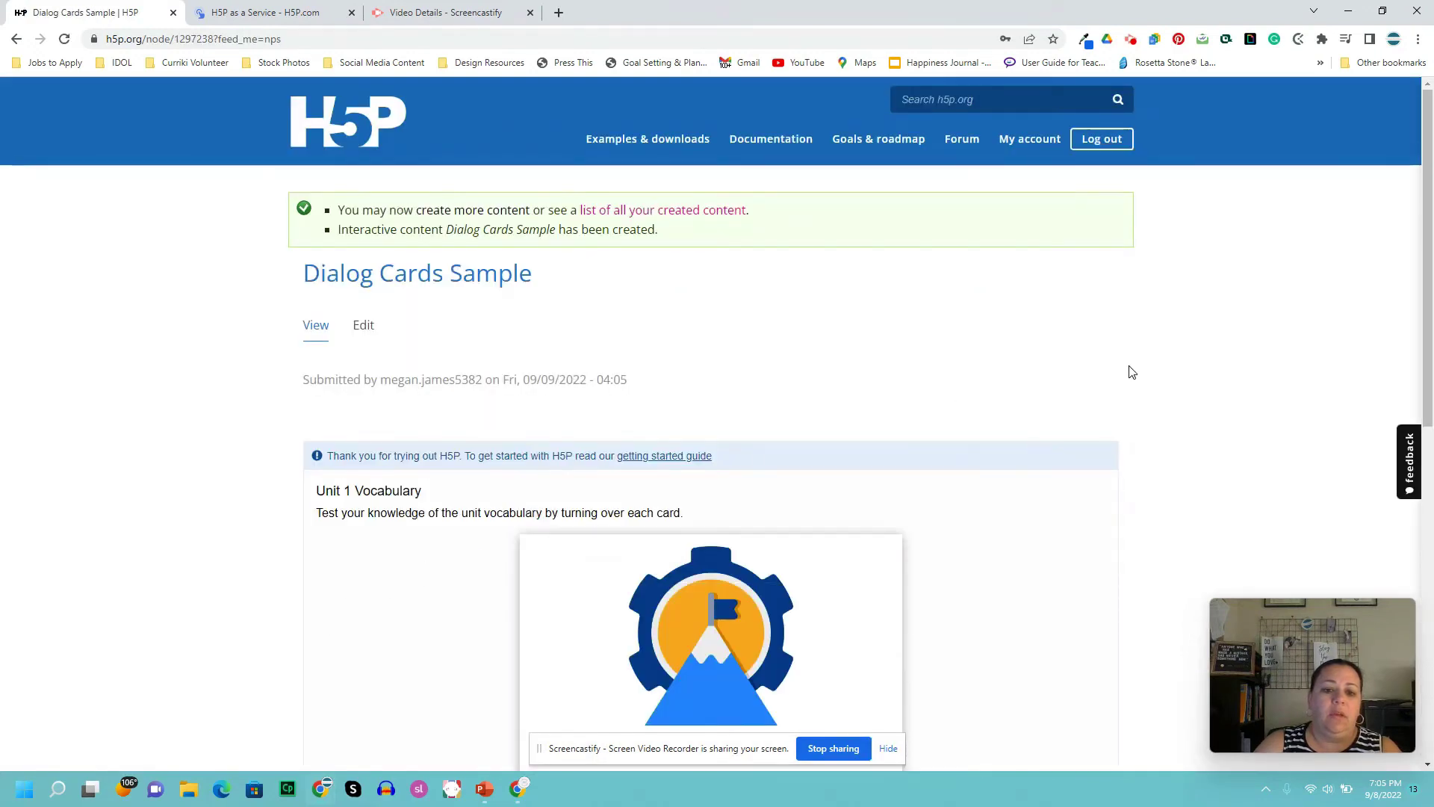
- Show the excavate card's tip, then flip it to its answer and back
scroll(1132, 394, "down", 3)
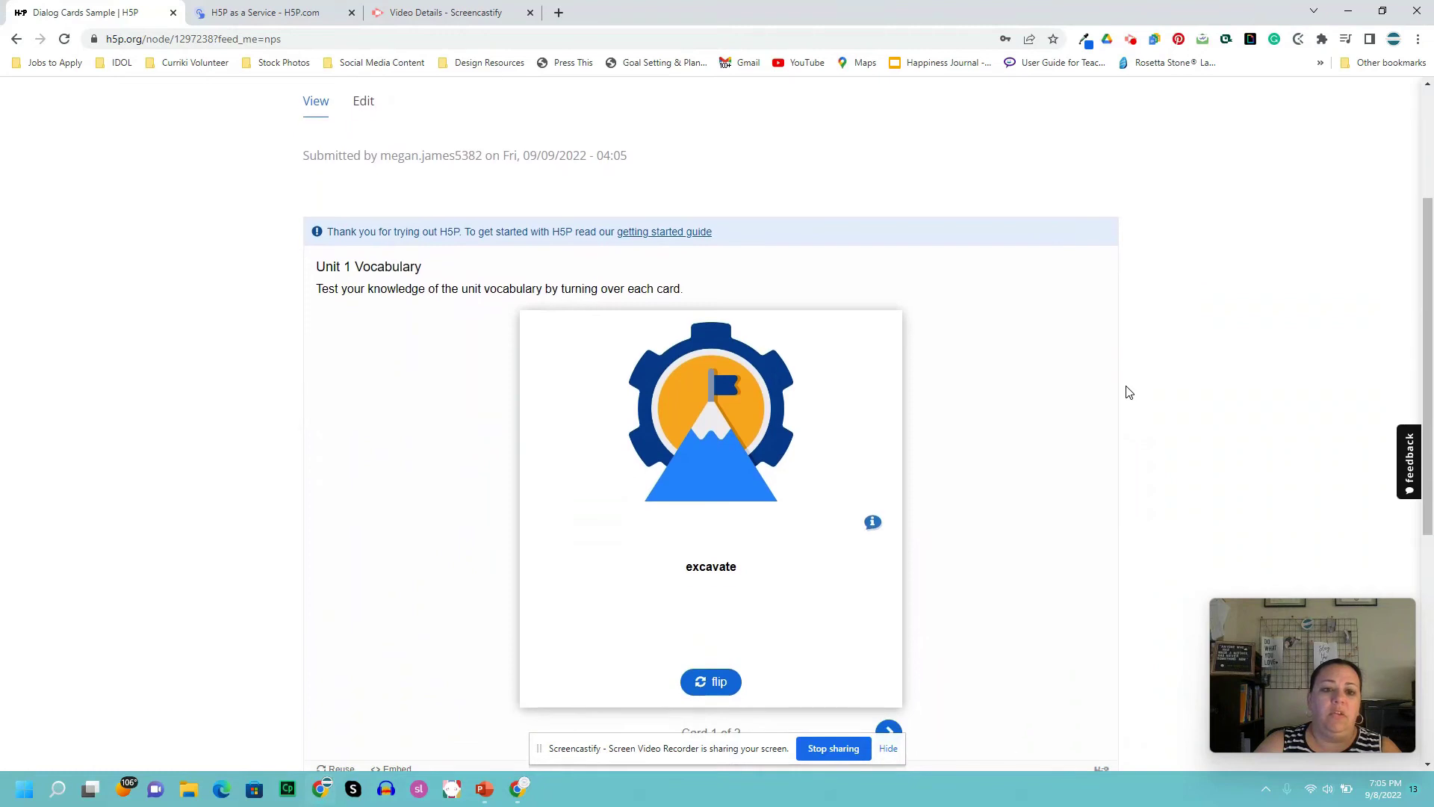
scroll(1121, 389, "down", 2)
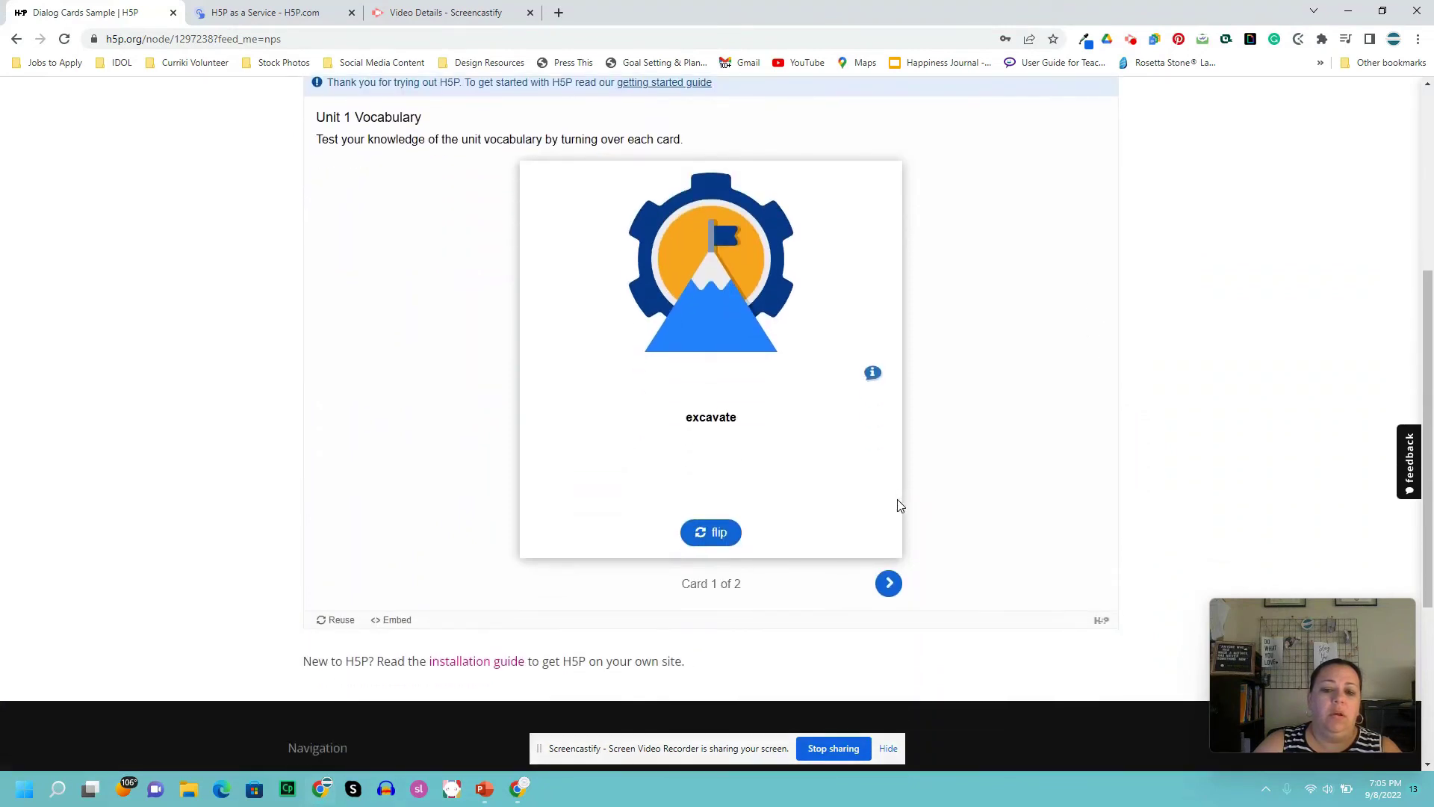
left_click(872, 373)
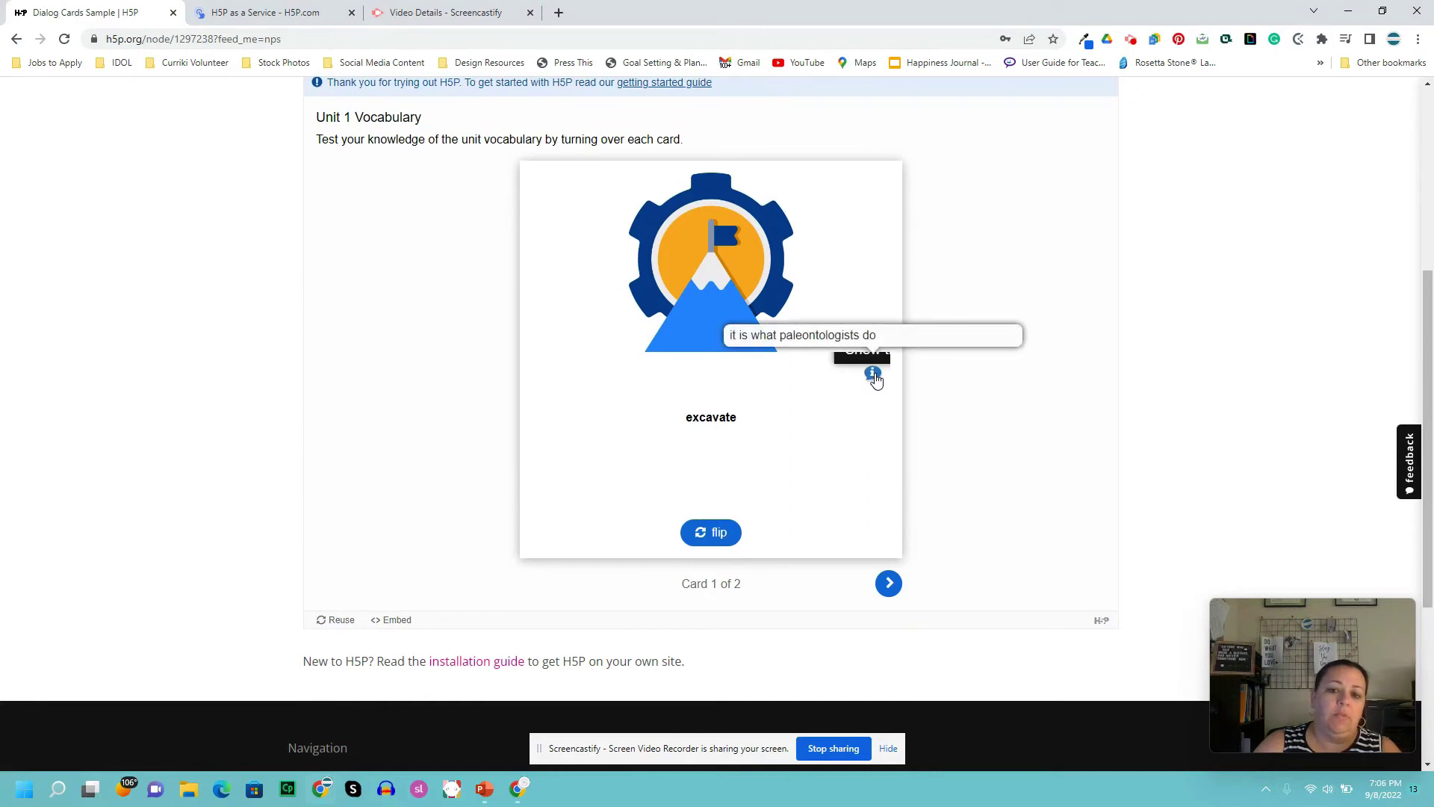
left_click(715, 535)
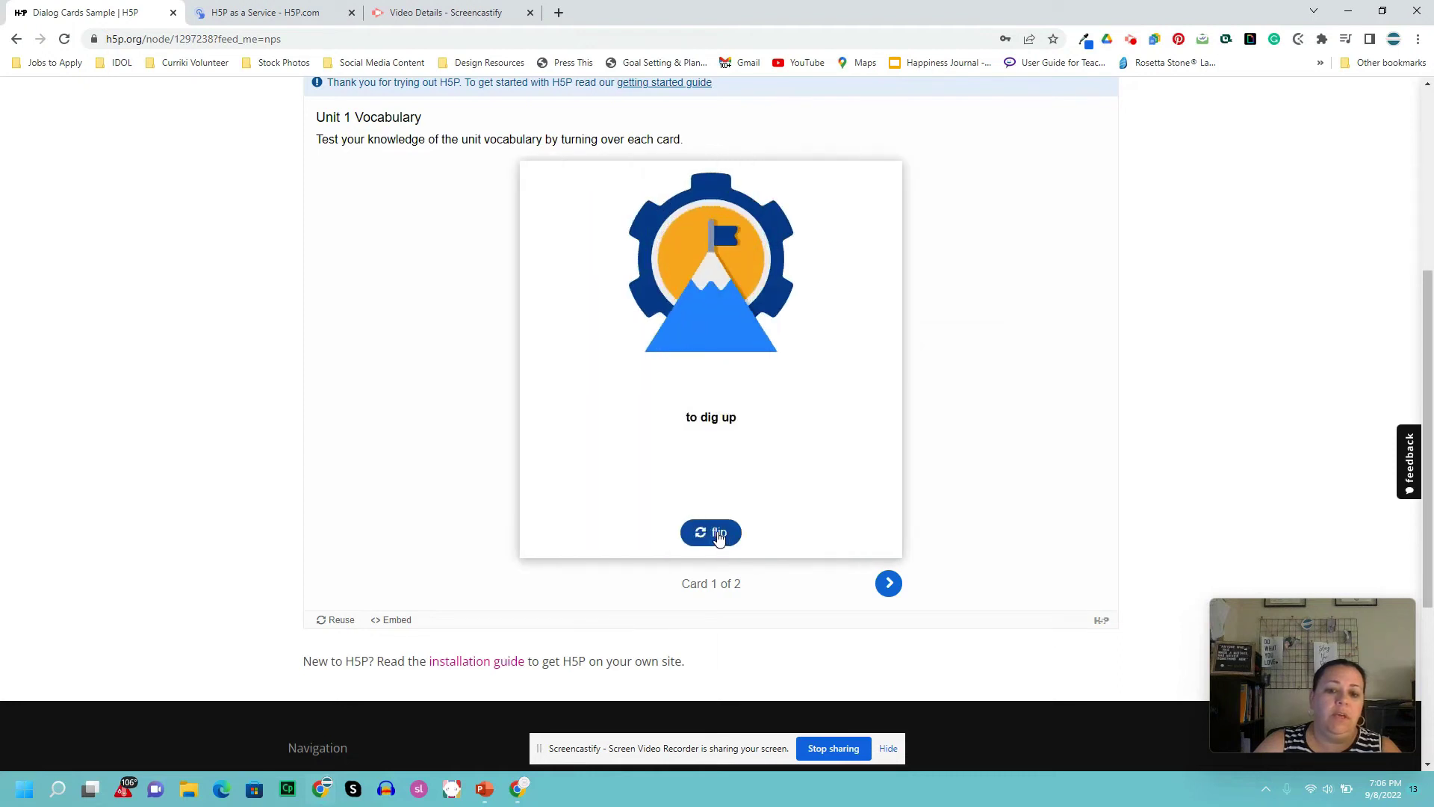
left_click(717, 536)
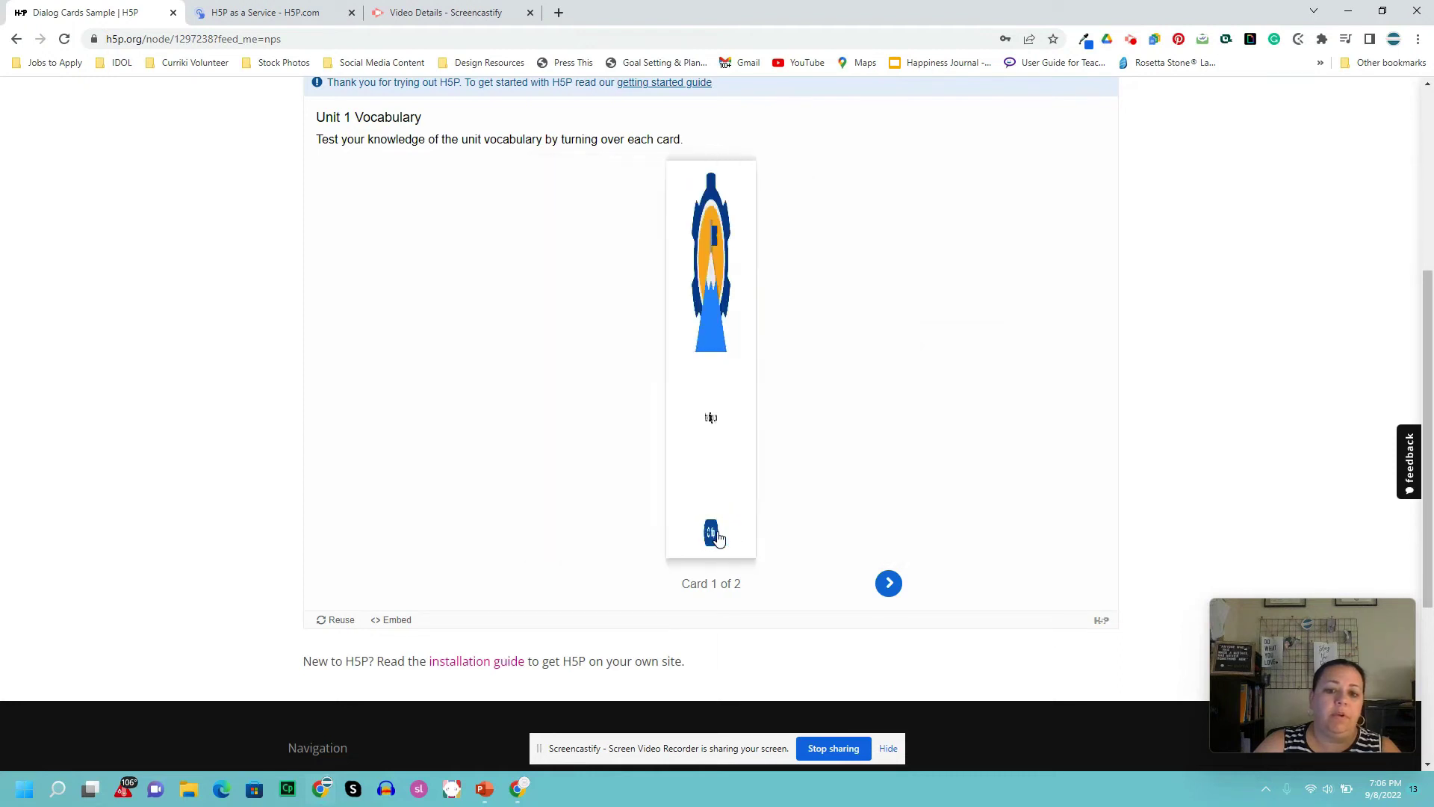
- Move to card 2, flip it to 'definition 2' and back, then return to card 1
left_click(889, 588)
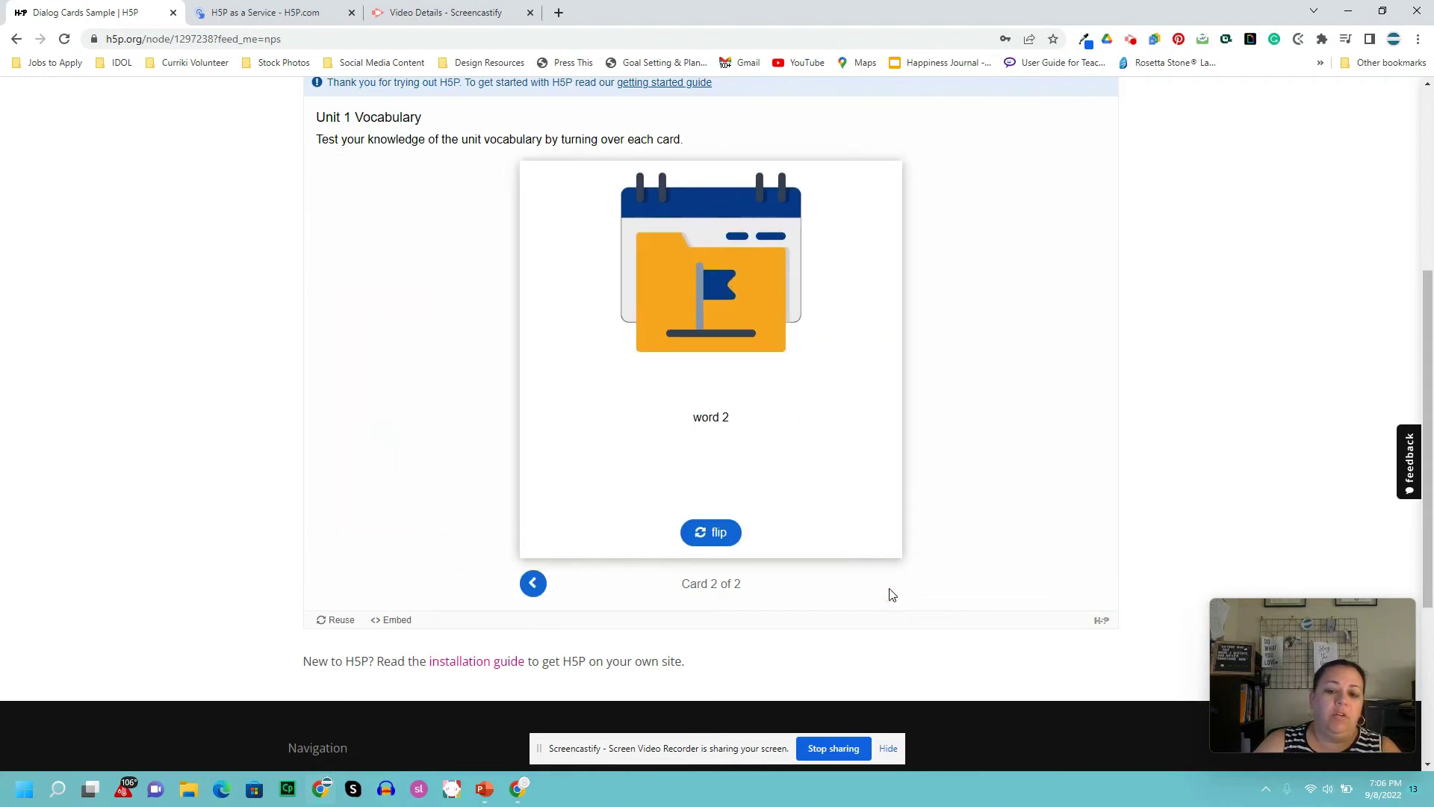
left_click(700, 538)
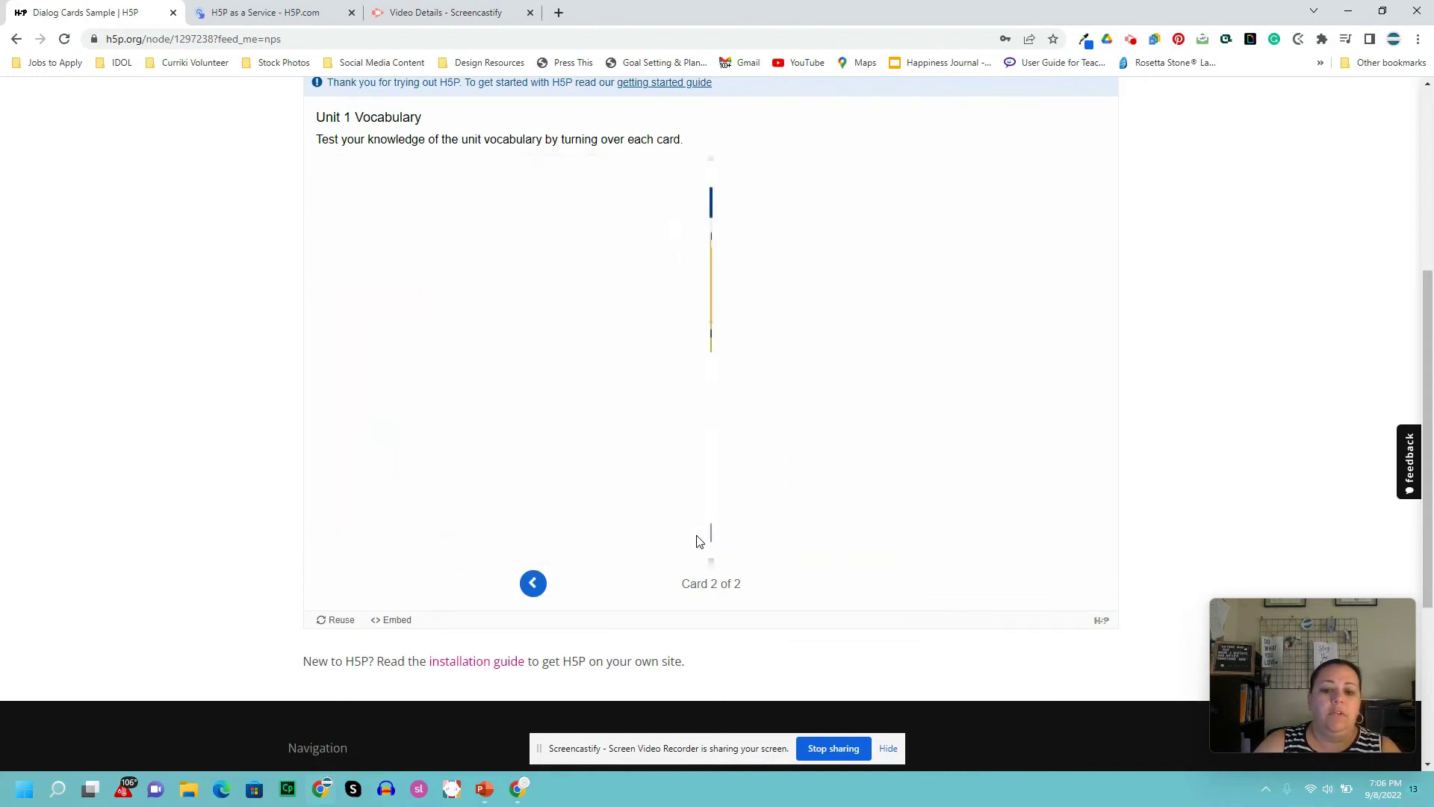
left_click(700, 540)
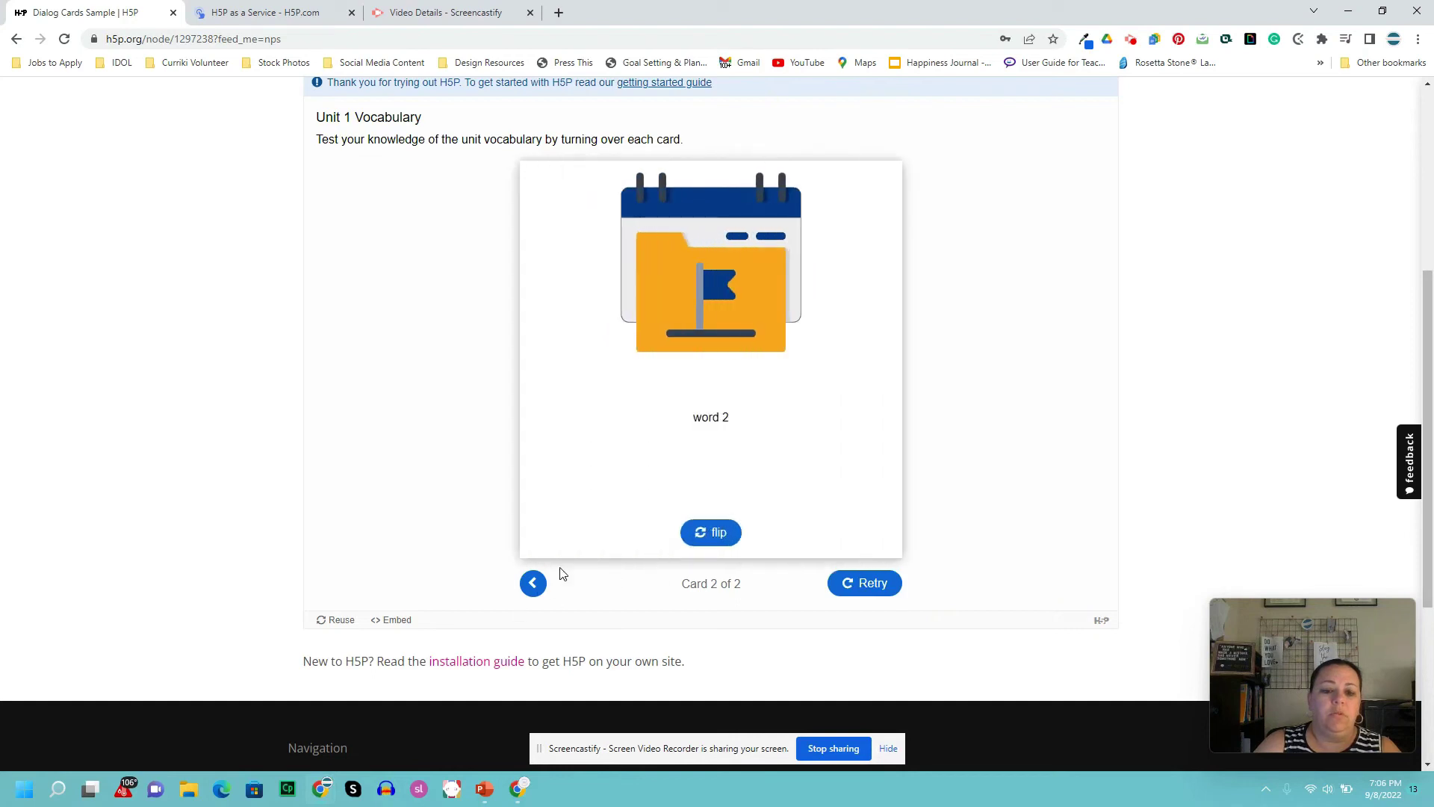
left_click(532, 584)
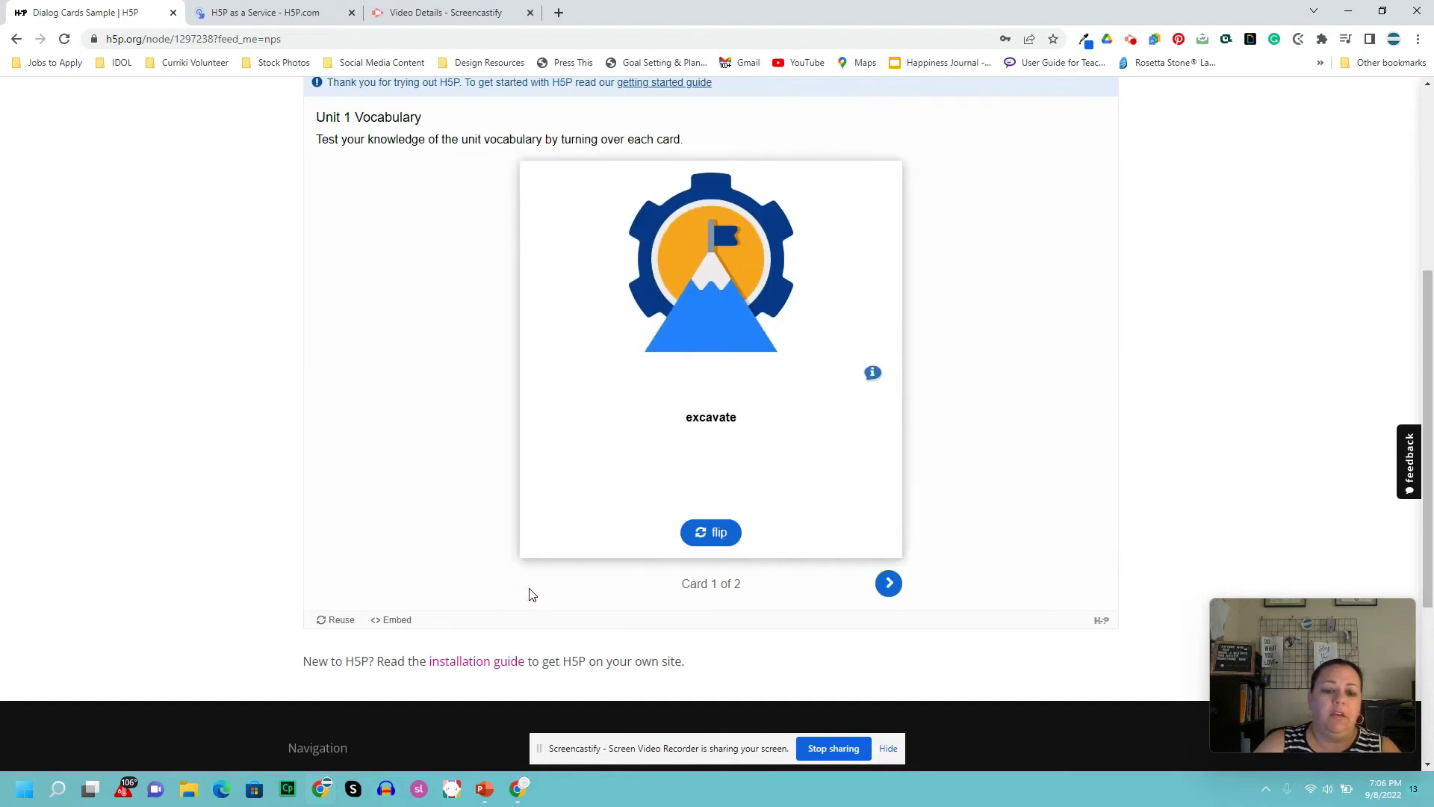
scroll(609, 594, "down", 2)
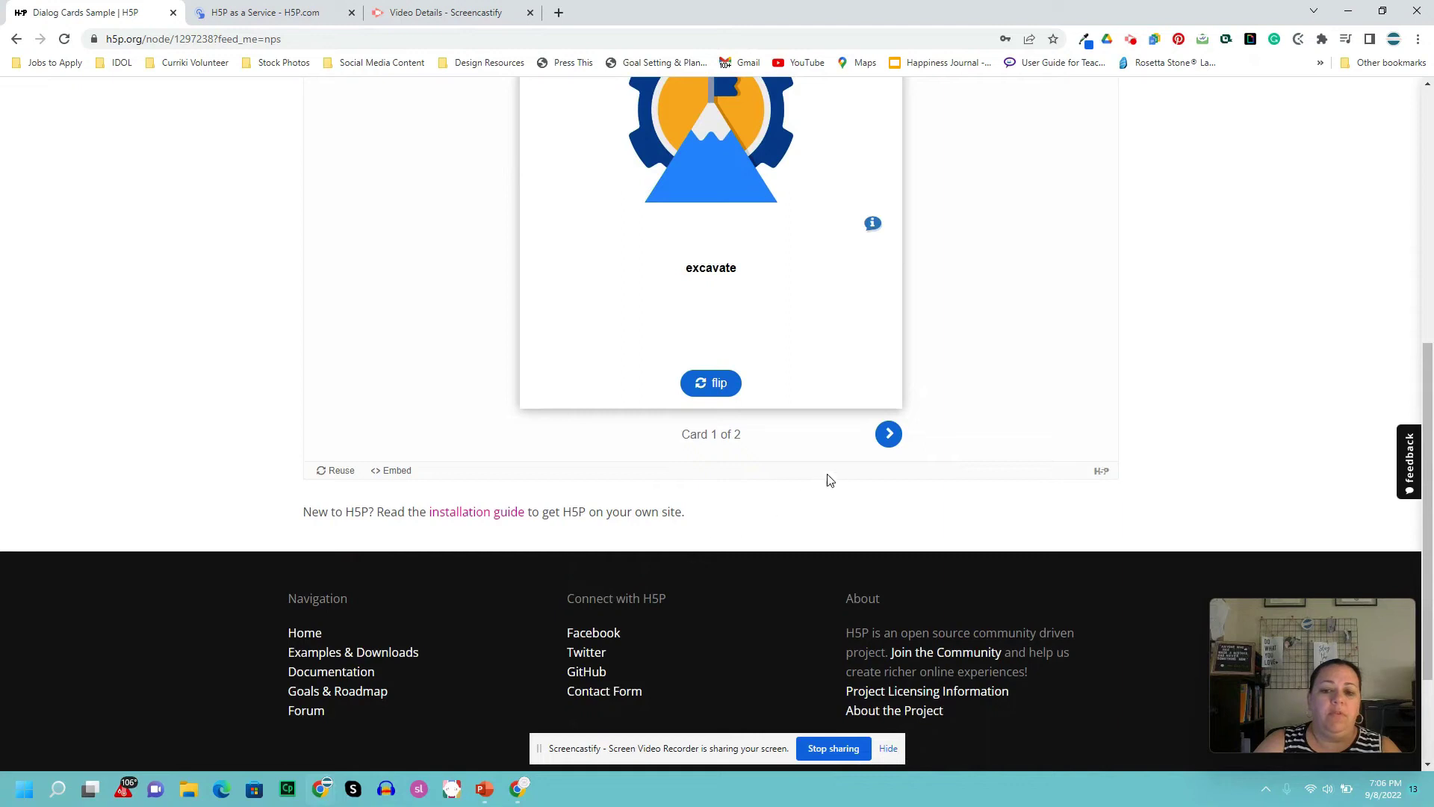
scroll(840, 470, "up", 2)
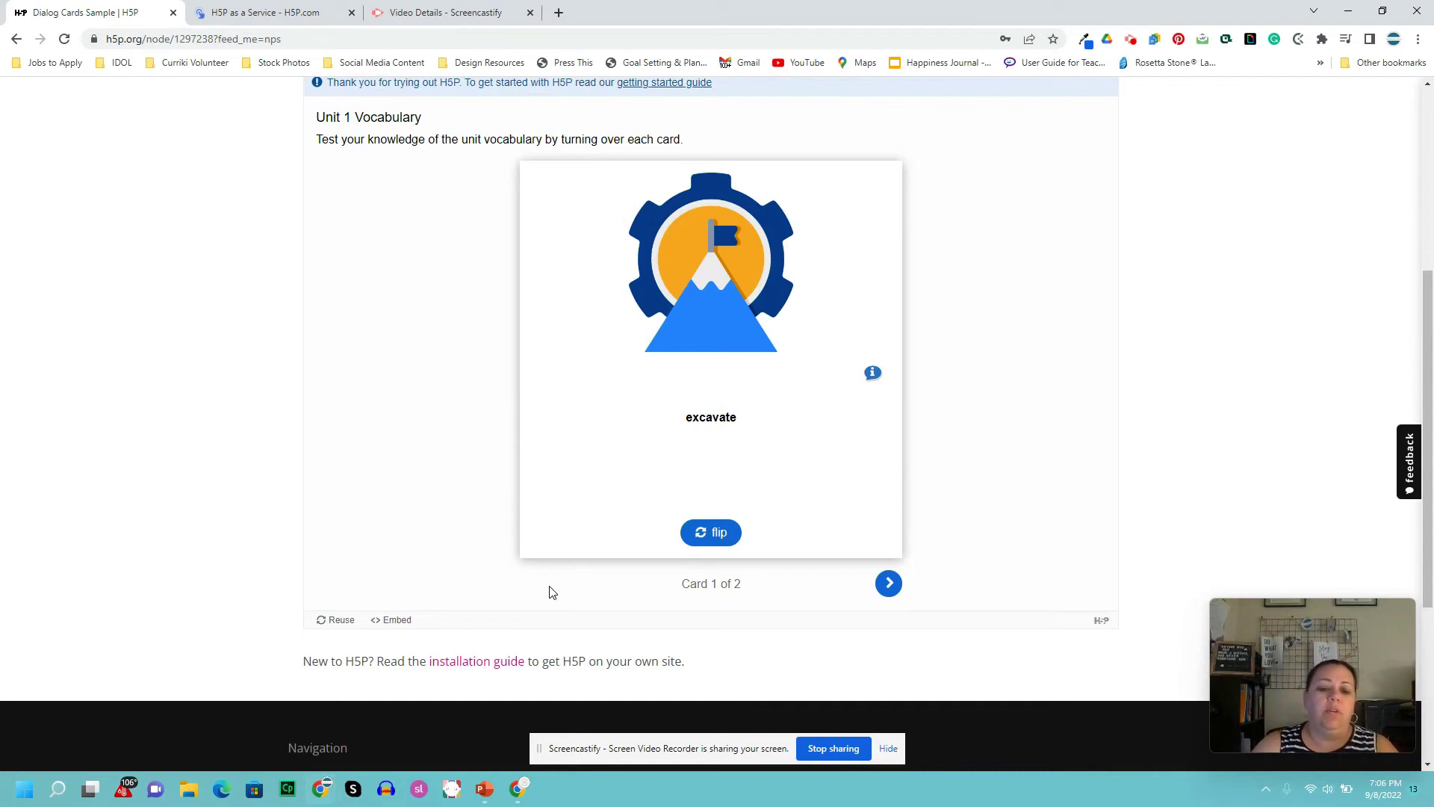
scroll(572, 469, "up", 4)
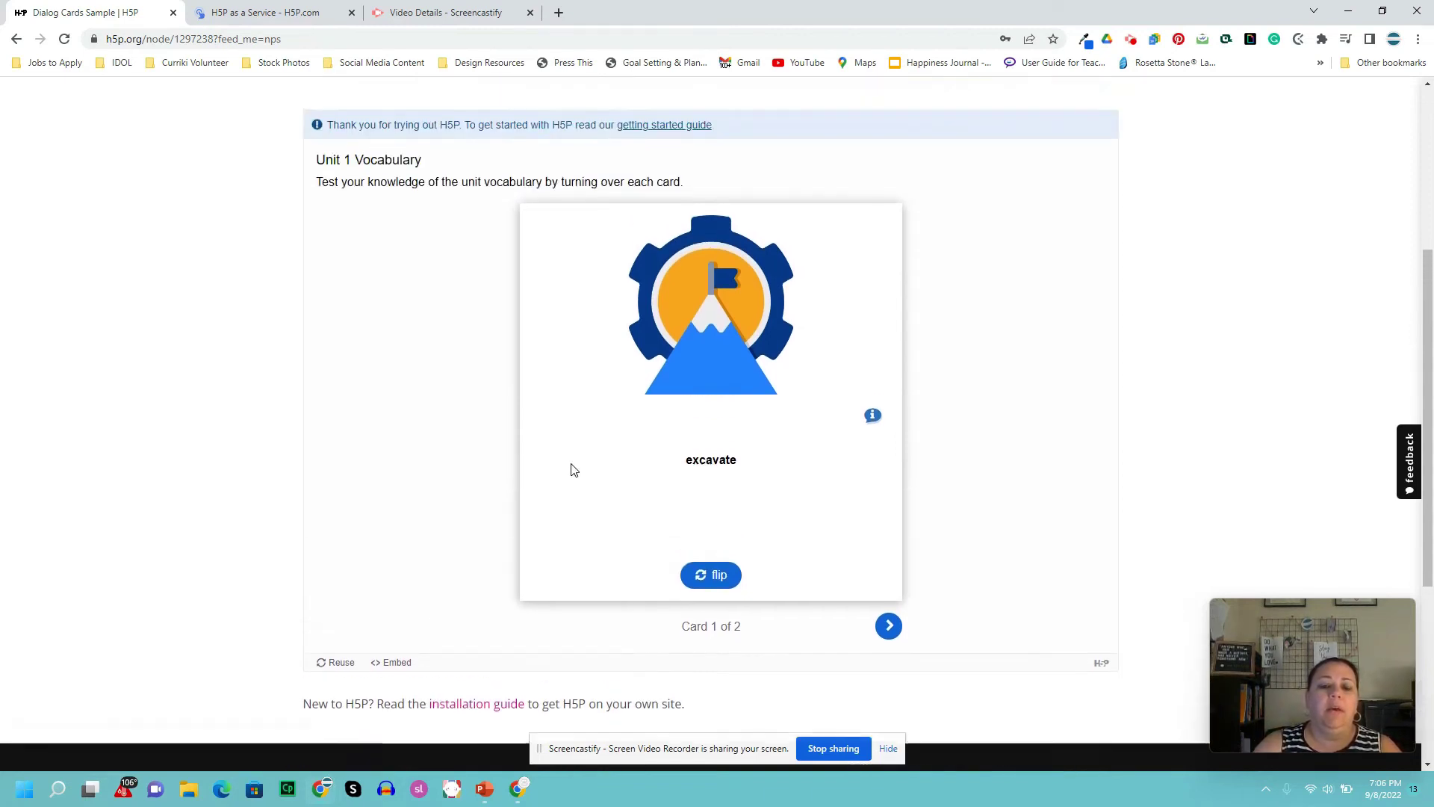
scroll(573, 471, "up", 1)
scroll(576, 472, "down", 3)
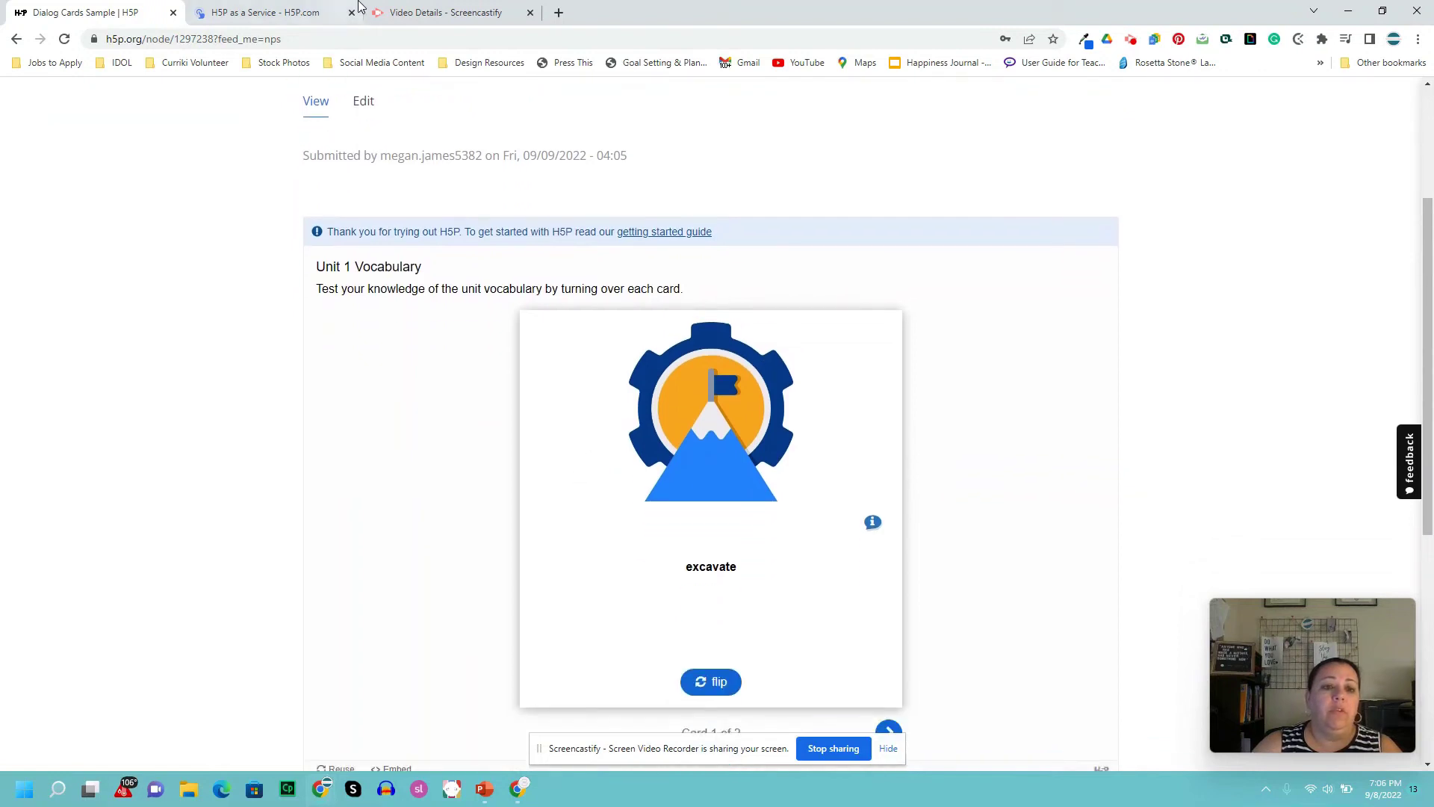
left_click(292, 20)
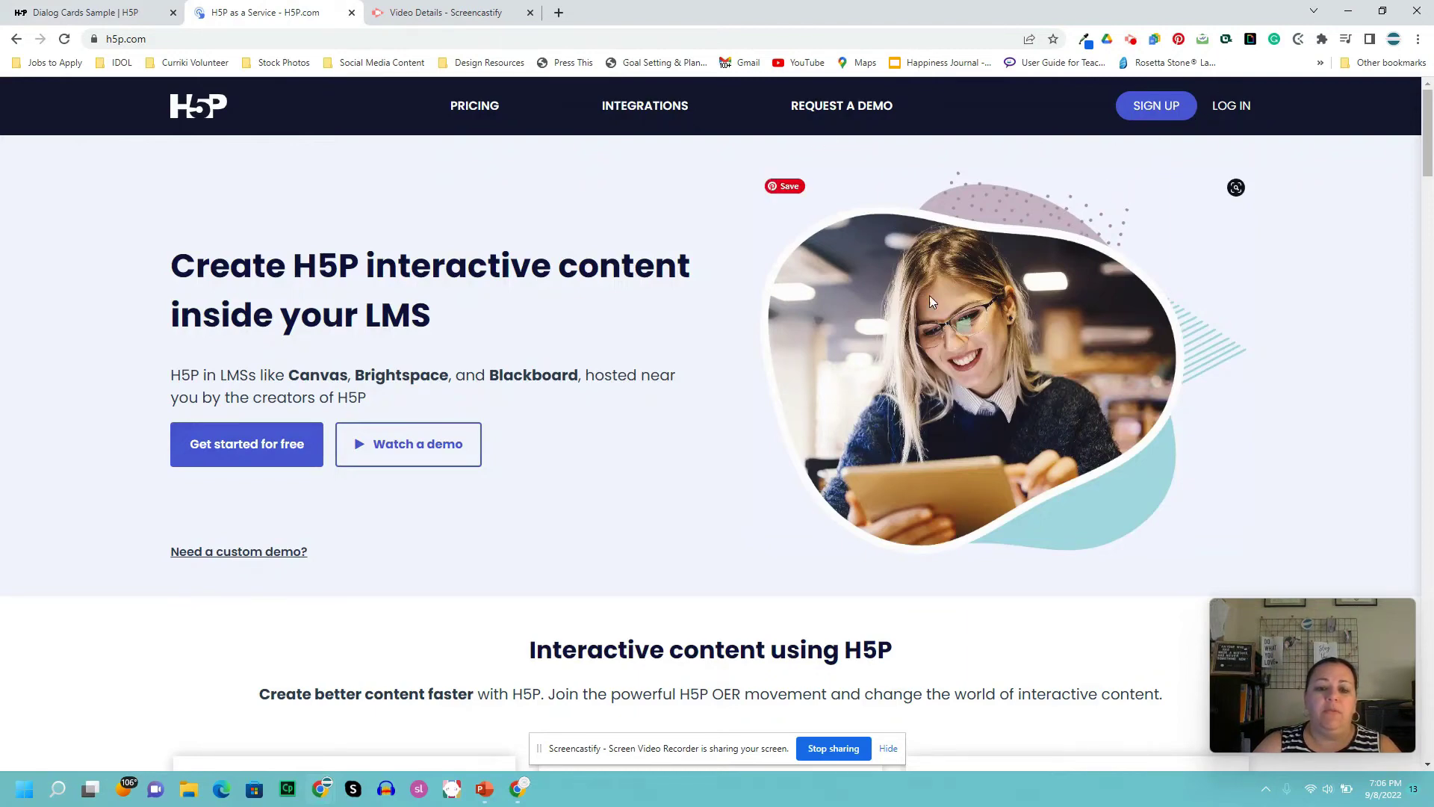
- Scroll through the H5P.com homepage about creating interactive content inside your LMS
scroll(854, 362, "down", 2)
scroll(845, 393, "down", 4)
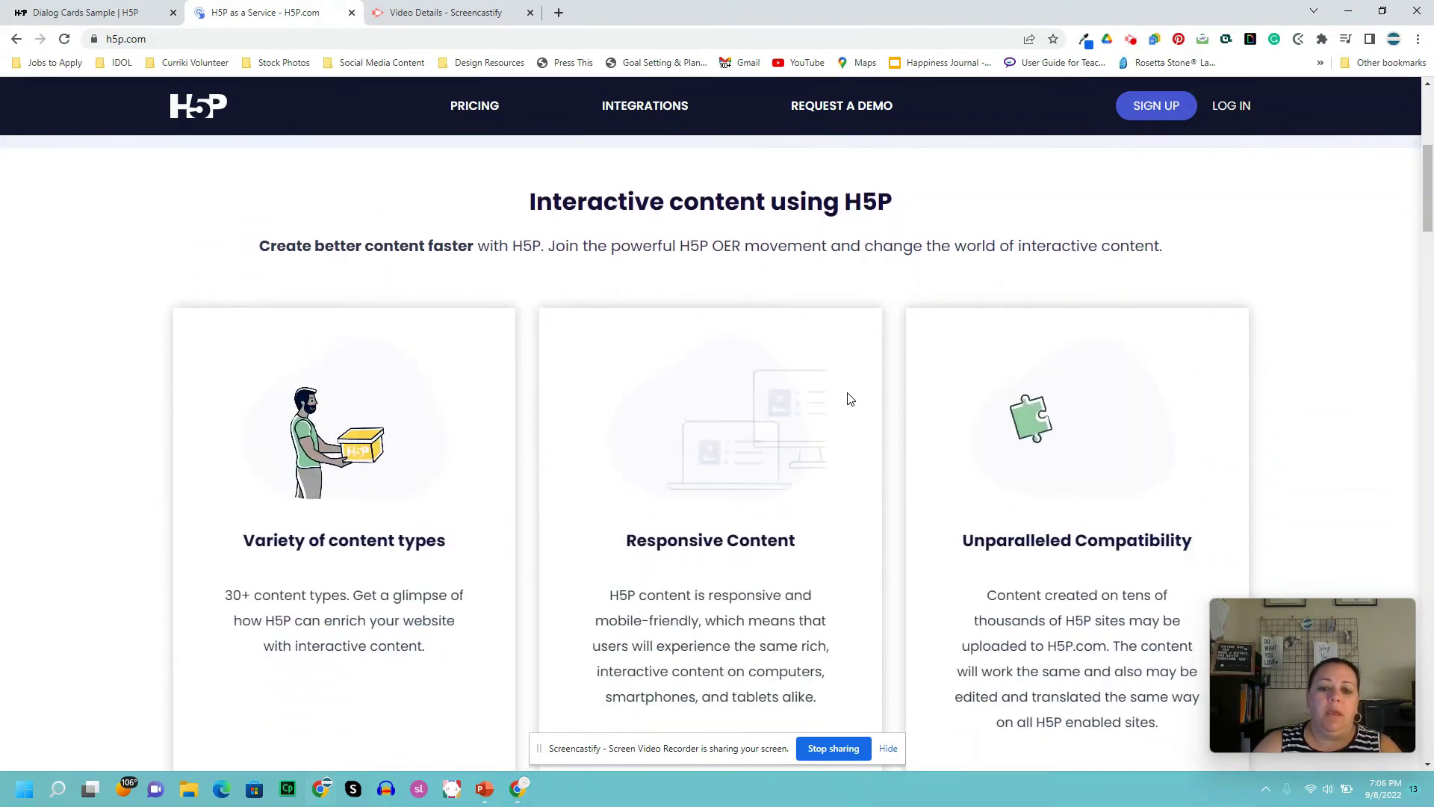
scroll(852, 399, "up", 1)
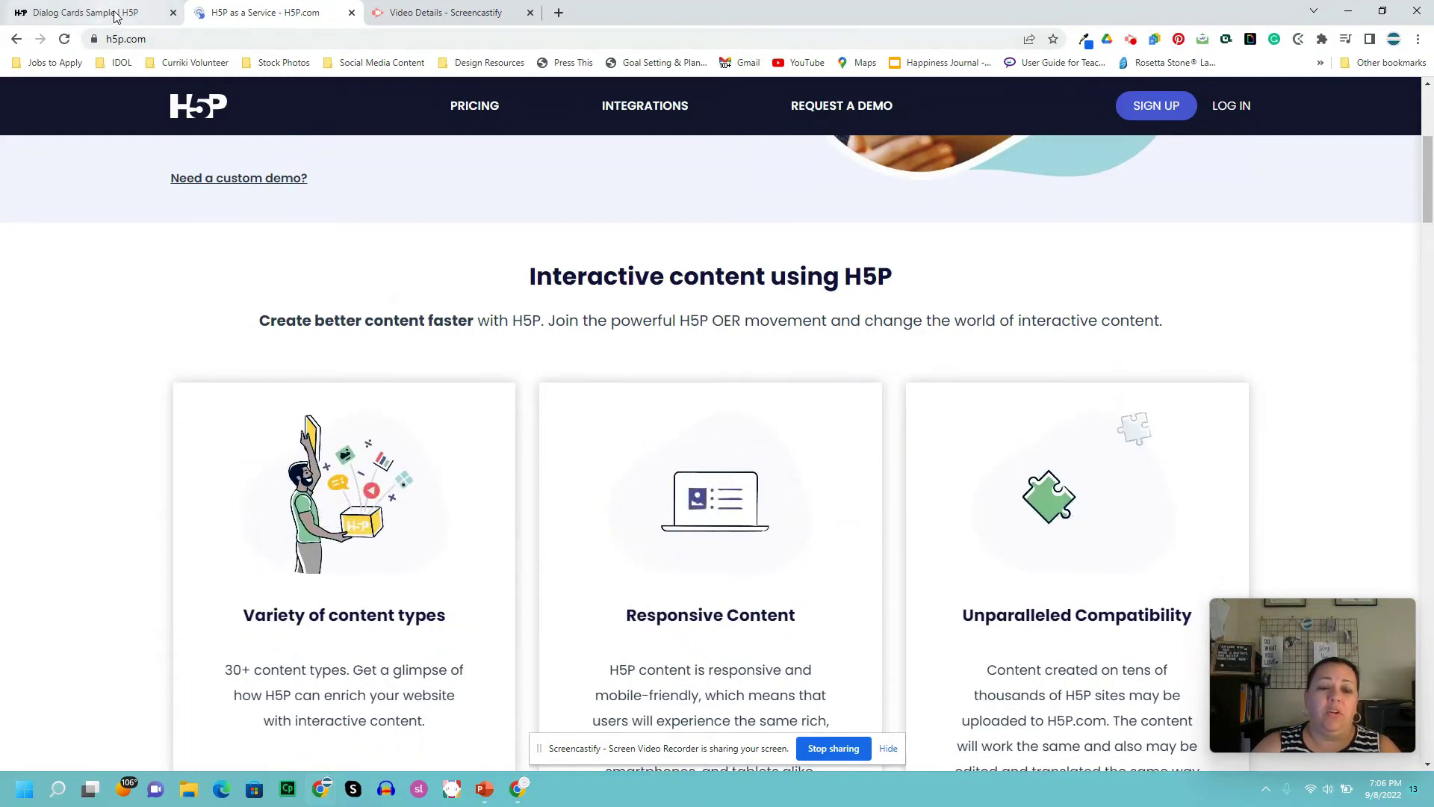
scroll(316, 263, "up", 1)
scroll(318, 265, "up", 3)
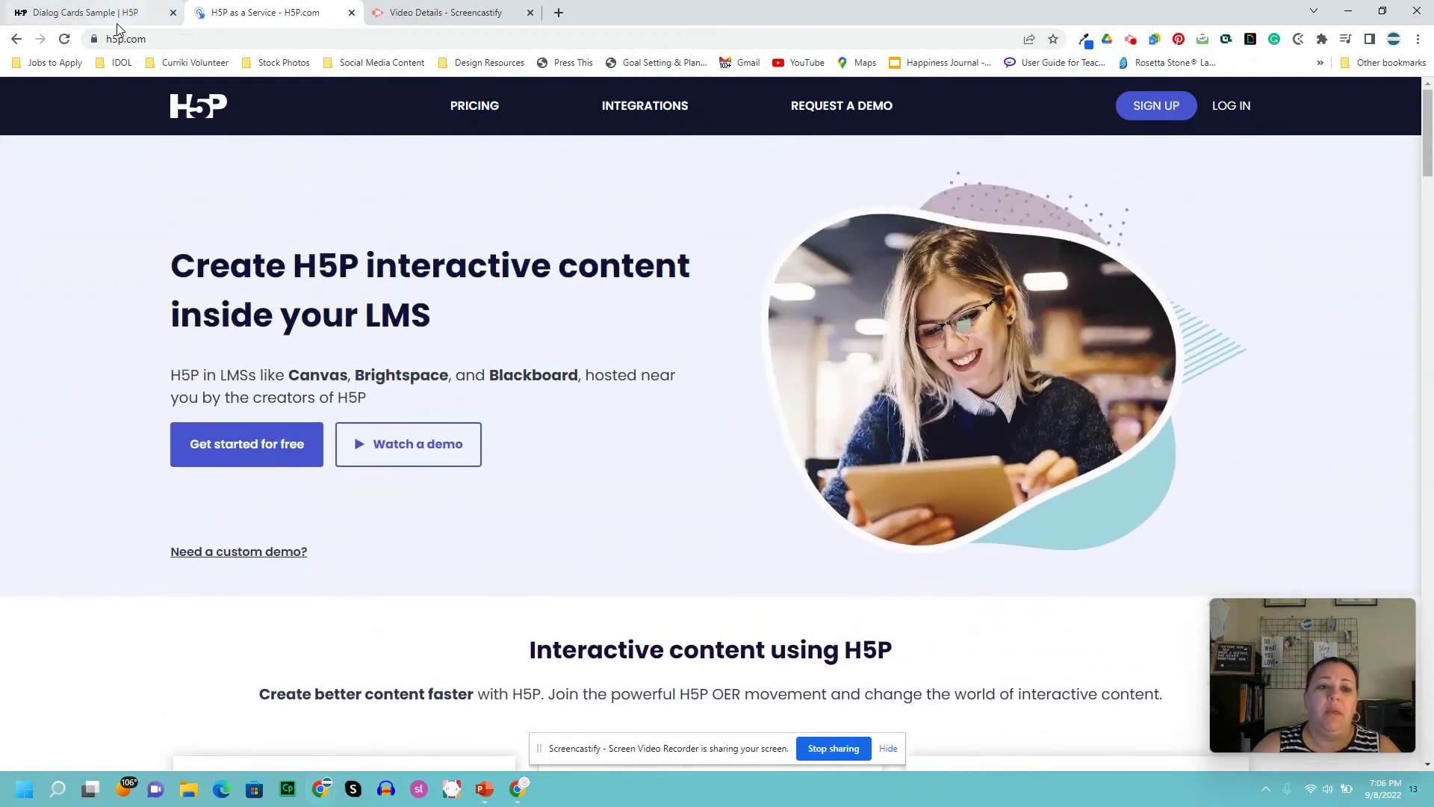
- In a new tab, search 'curikki' and go to the Curriki Studio site
left_click(556, 16)
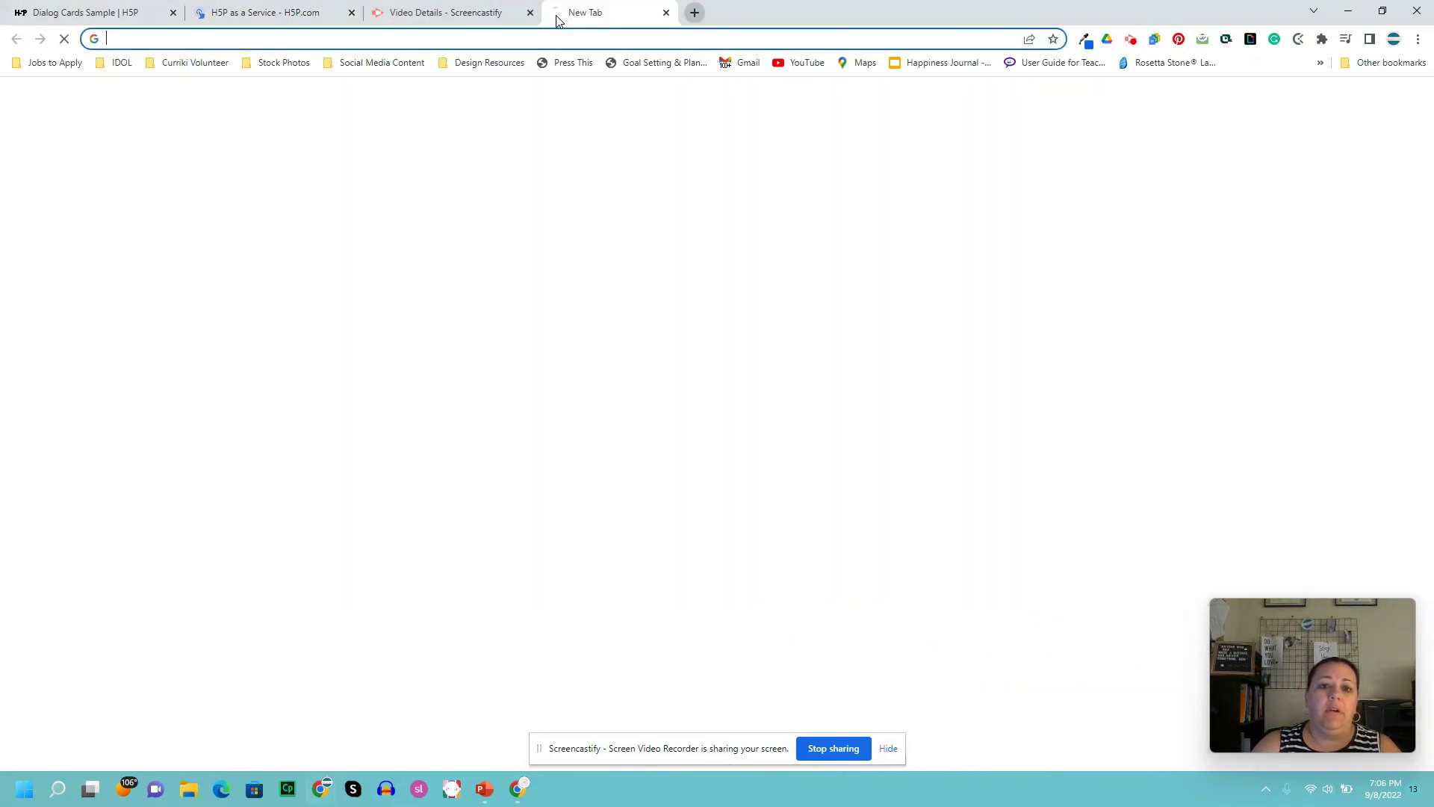
left_click(567, 39)
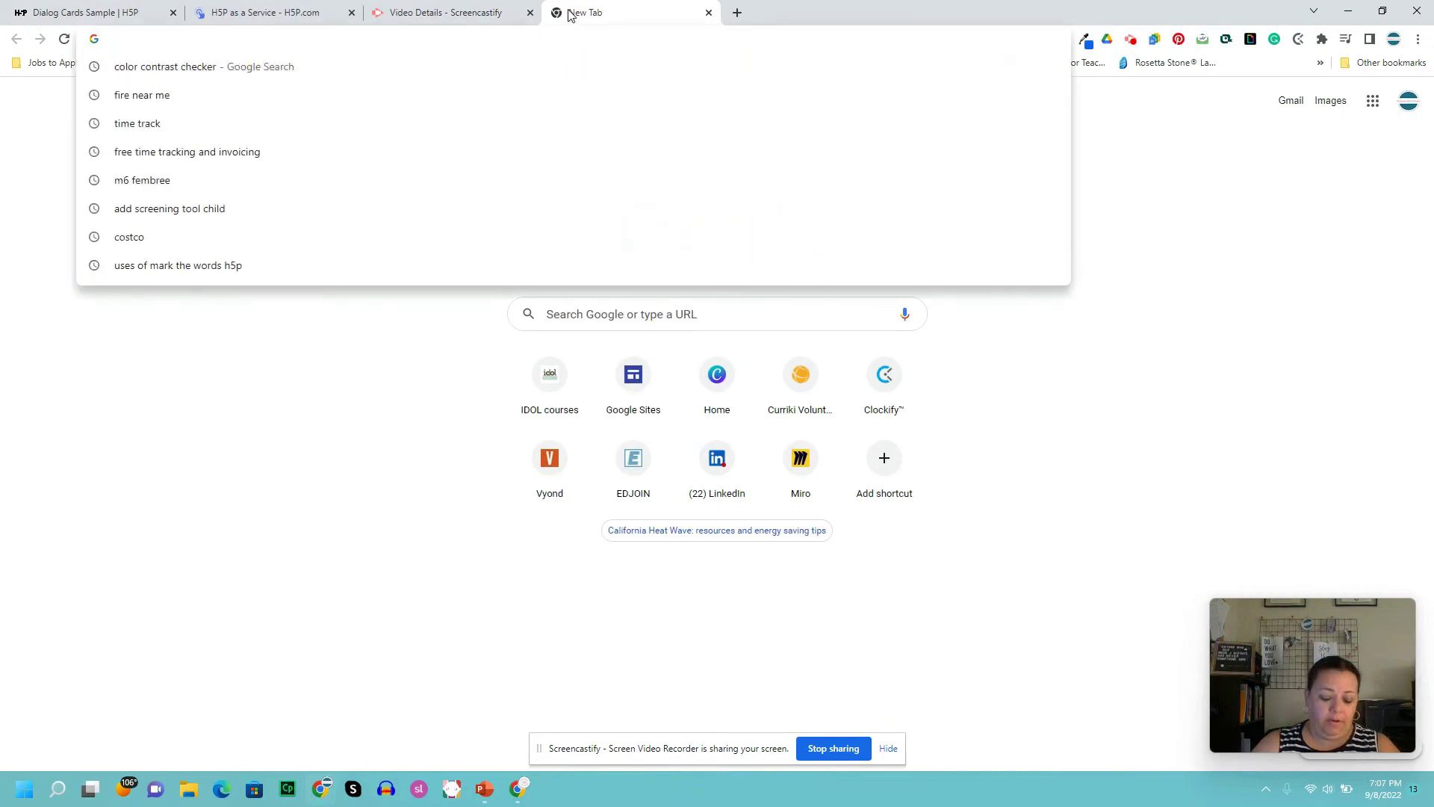
type("curii")
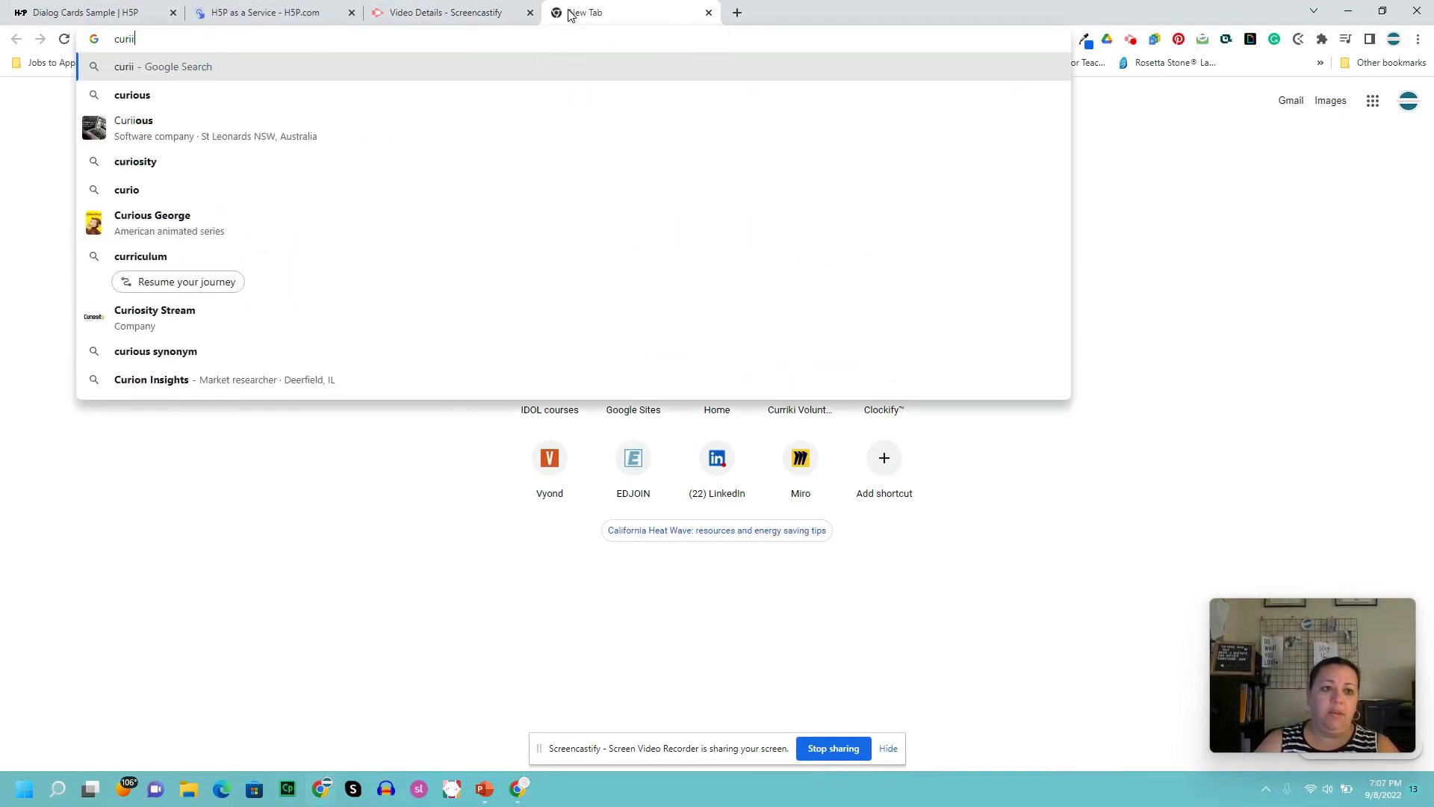
key("BackSpace")
type("kki")
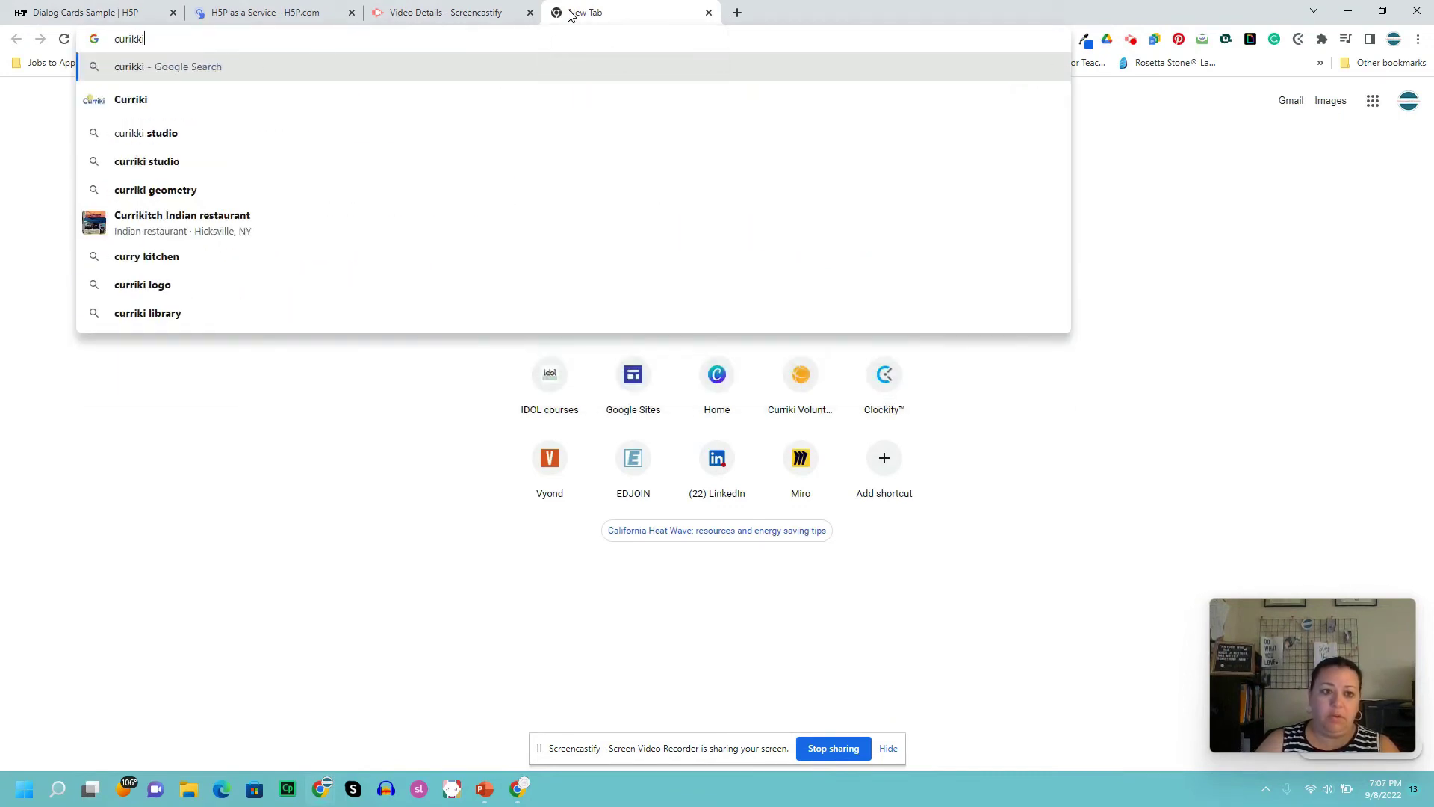
left_click(801, 373)
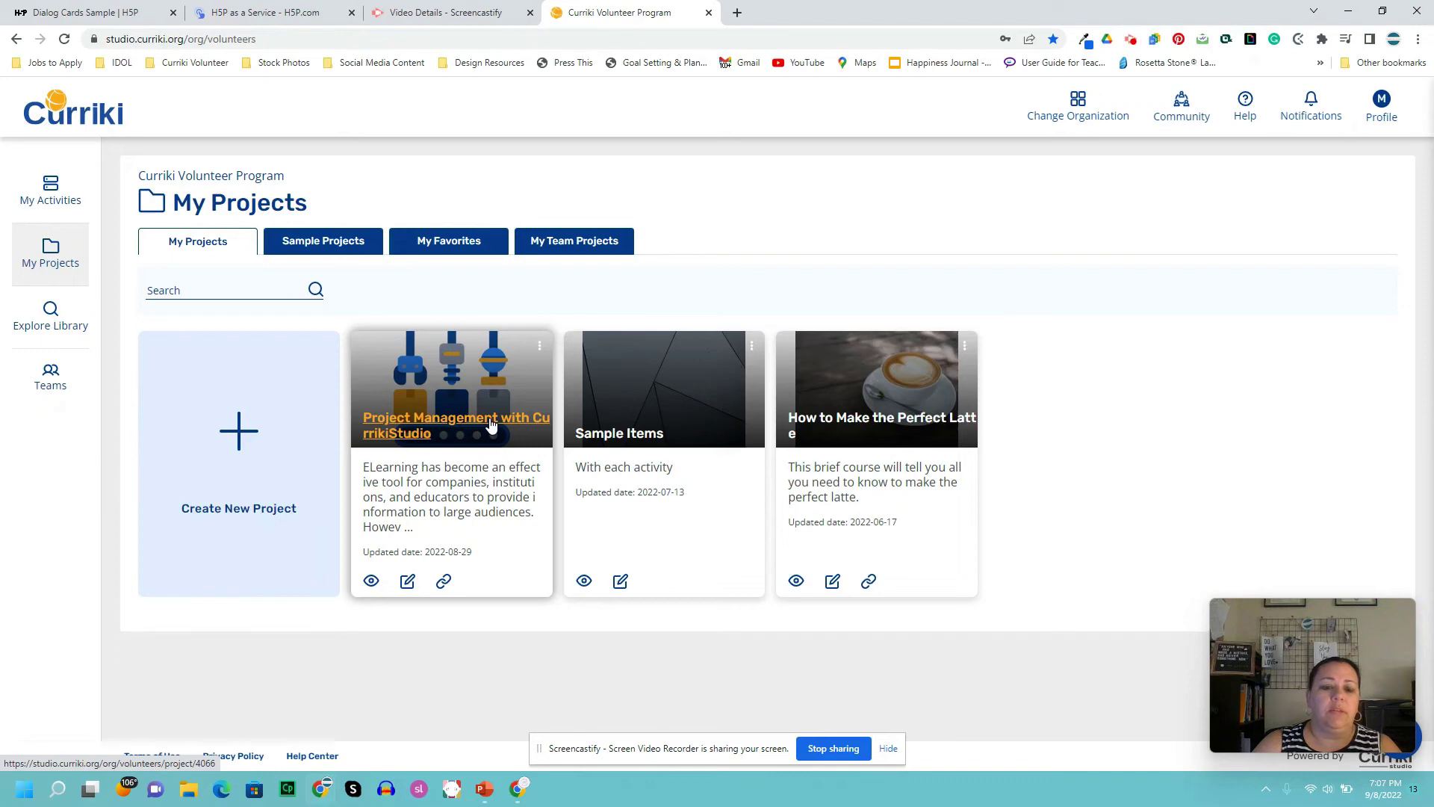
- Open the Project Management with CurrikiStudio project to view playlists 1.0 Introduction through 7.0 End of Course
left_click(455, 425)
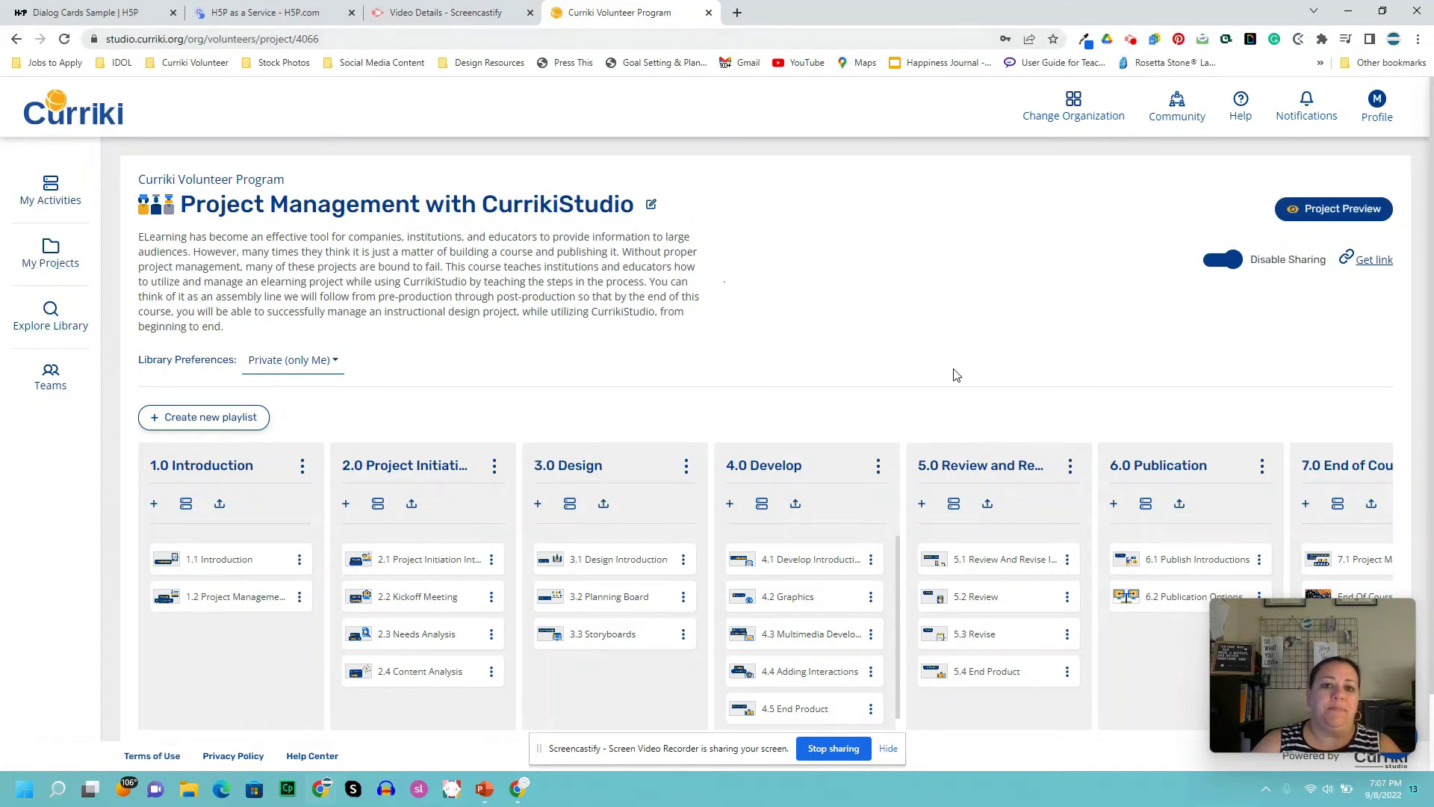
left_click(1131, 39)
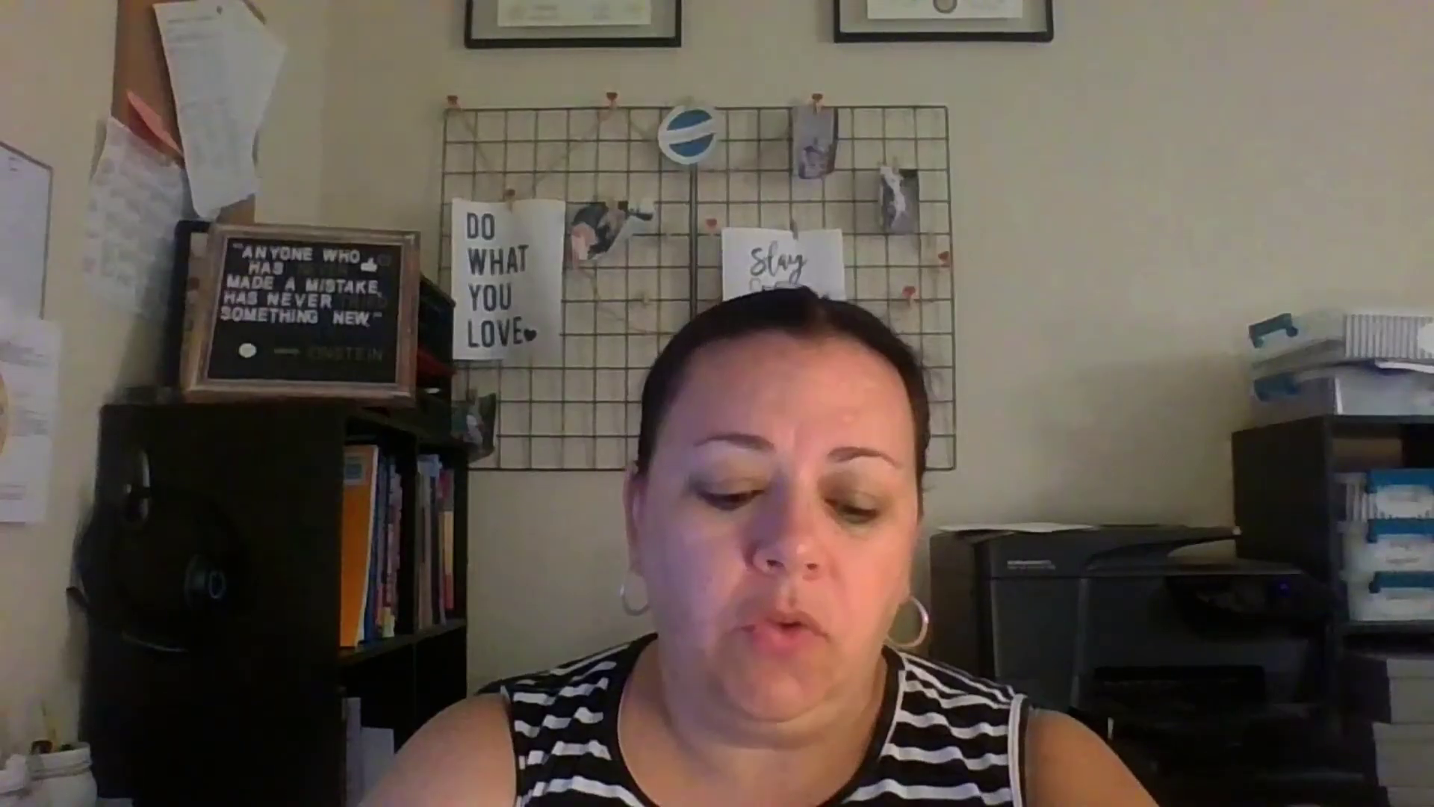